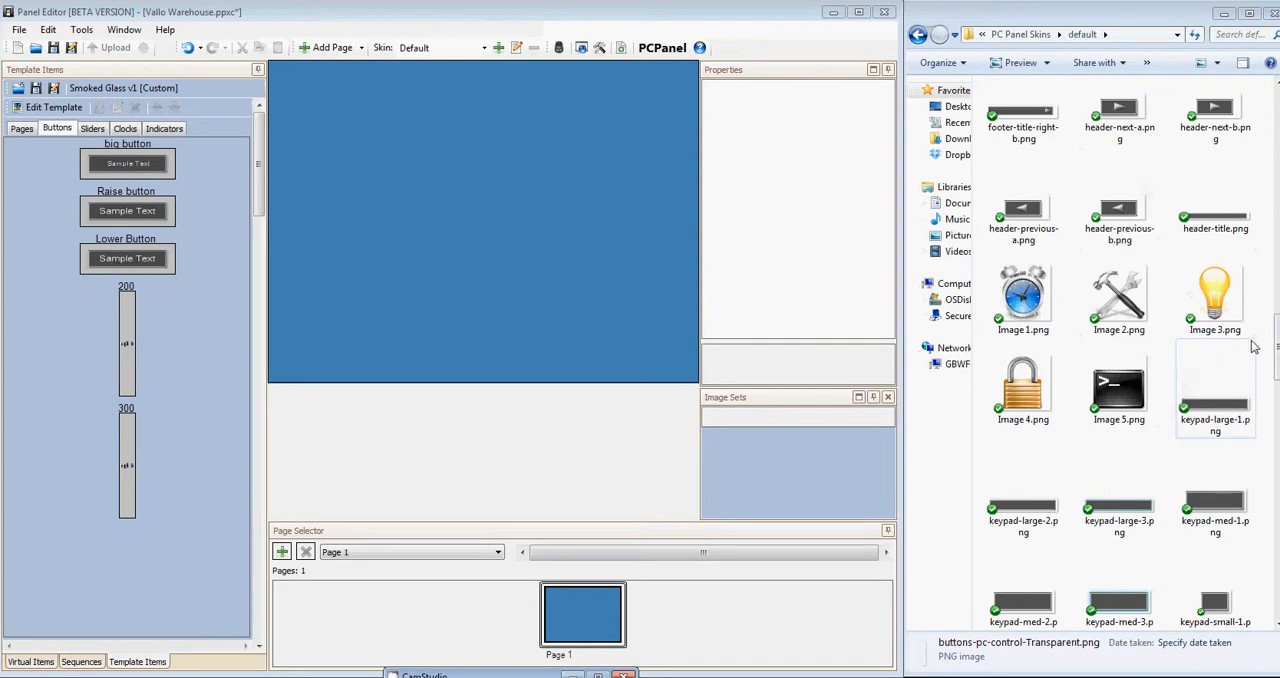
Place buttons-pc-control-LOW.png from the default skin folder onto Page 1 as a button.
{"action": "left_click_drag", "start_coordinate": [1275, 348], "coordinate": [1275, 246]}
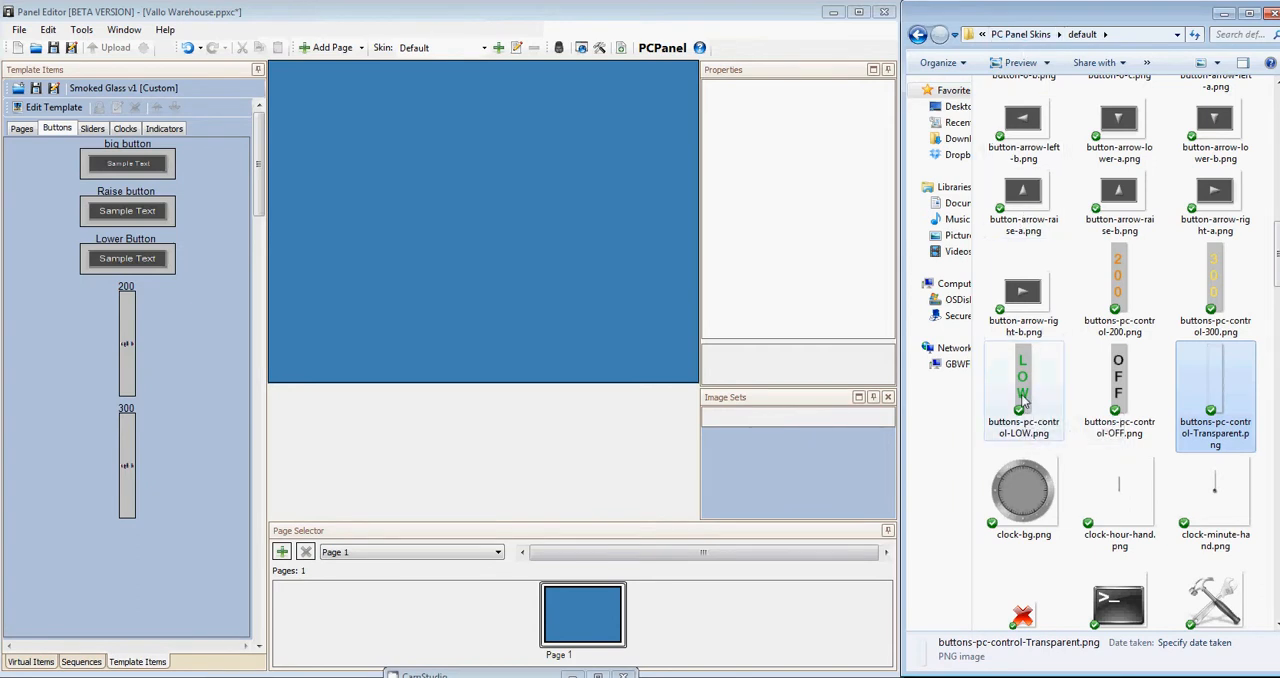
{"action": "left_click_drag", "start_coordinate": [1022, 405], "coordinate": [684, 332]}
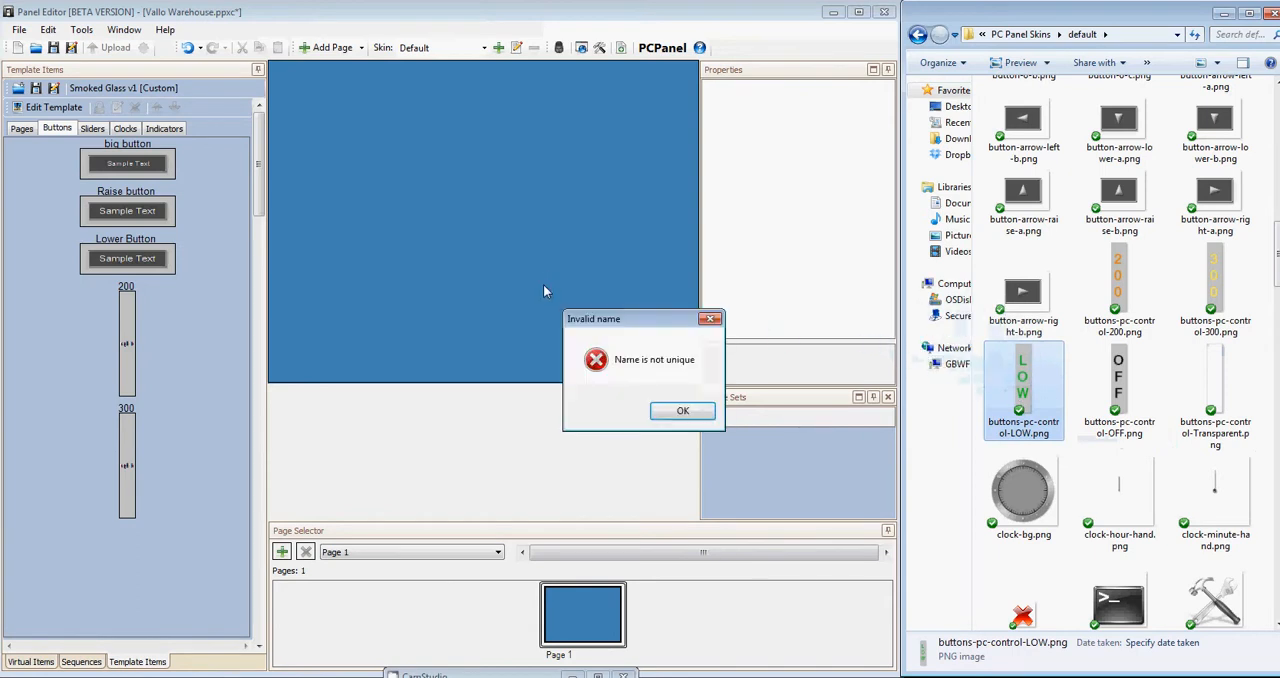
{"action": "left_click", "coordinate": [683, 411]}
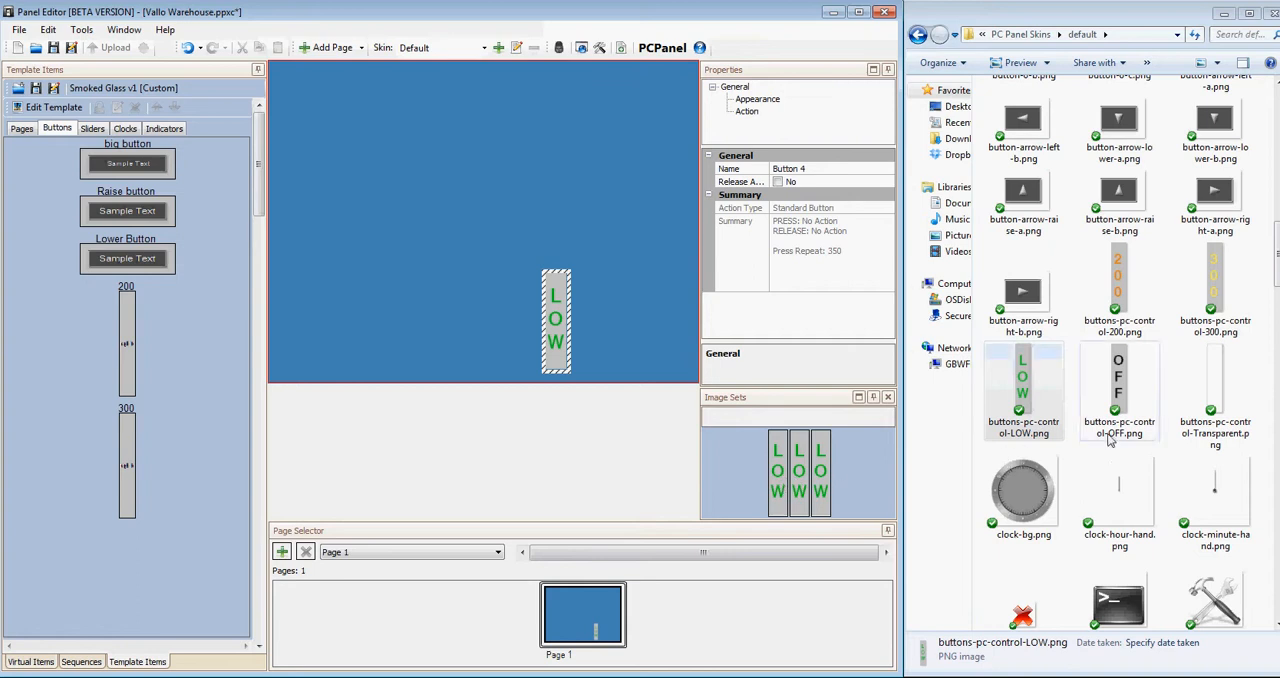
Replace the LOW button's release and press images with buttons-pc-control-Transparent.png, keeping the LOW image for highlight.
{"action": "left_click", "coordinate": [1216, 395]}
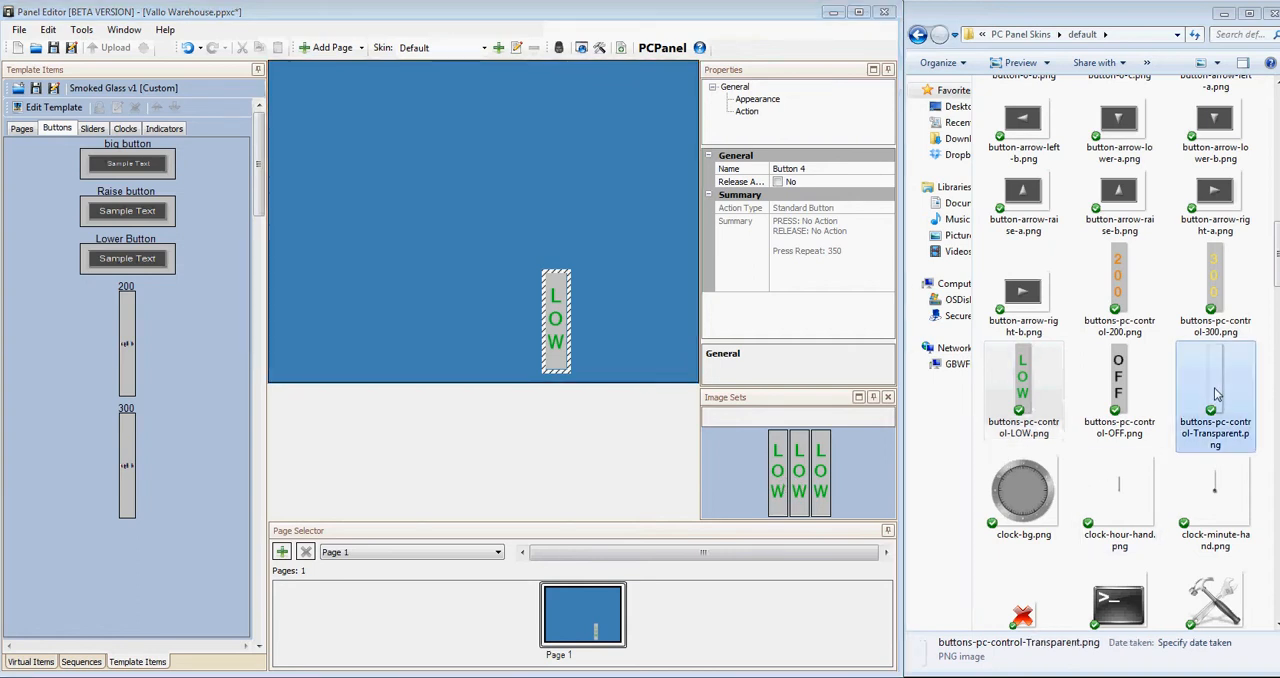
{"action": "left_click_drag", "start_coordinate": [1216, 395], "coordinate": [778, 503]}
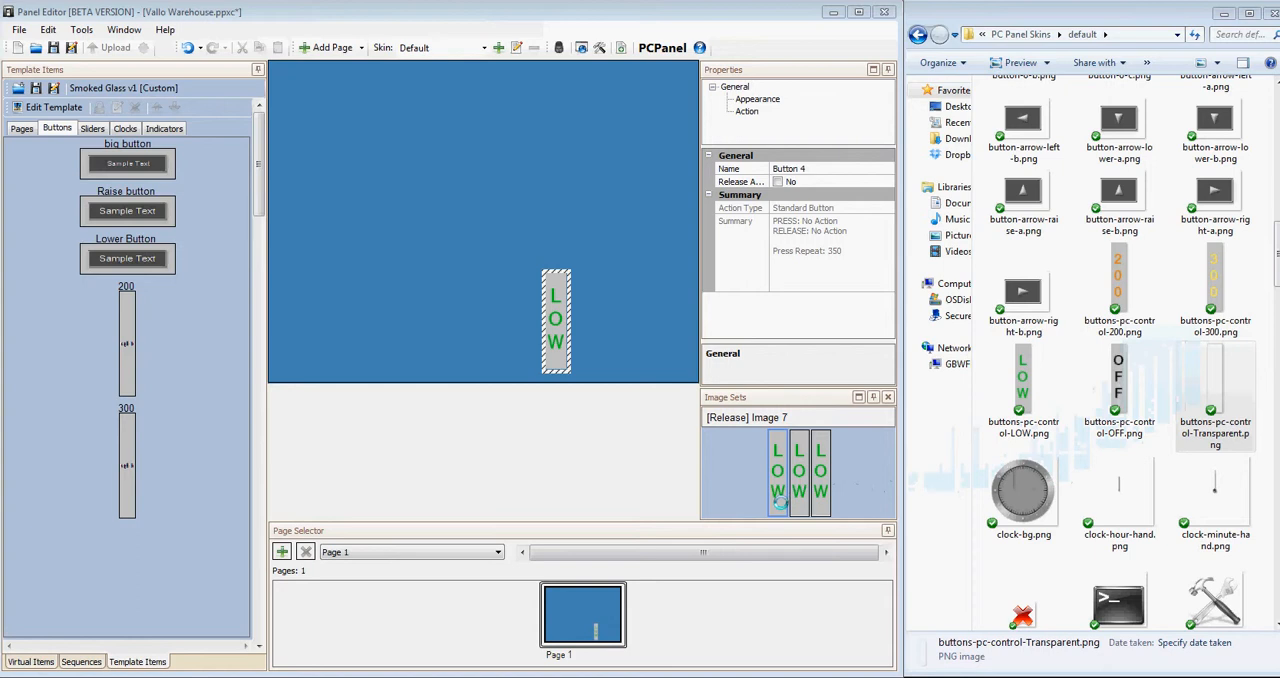
{"action": "left_click_drag", "start_coordinate": [778, 503], "coordinate": [778, 503]}
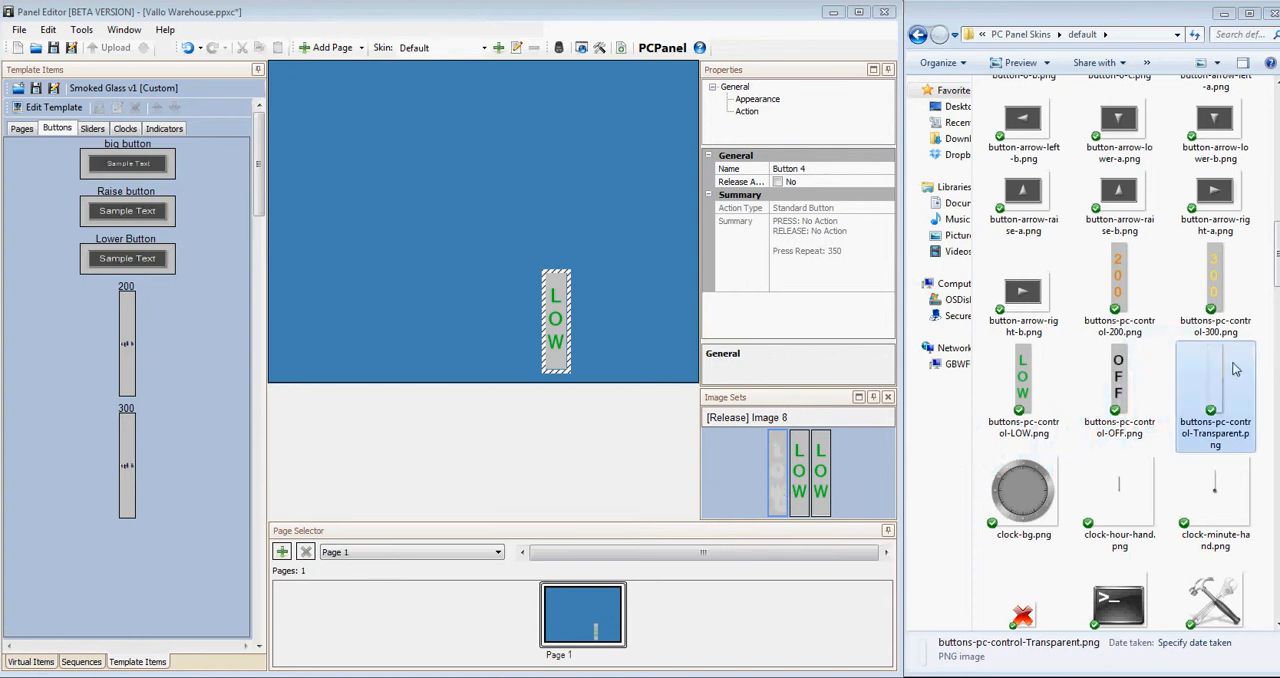
{"action": "left_click_drag", "start_coordinate": [1211, 374], "coordinate": [800, 478]}
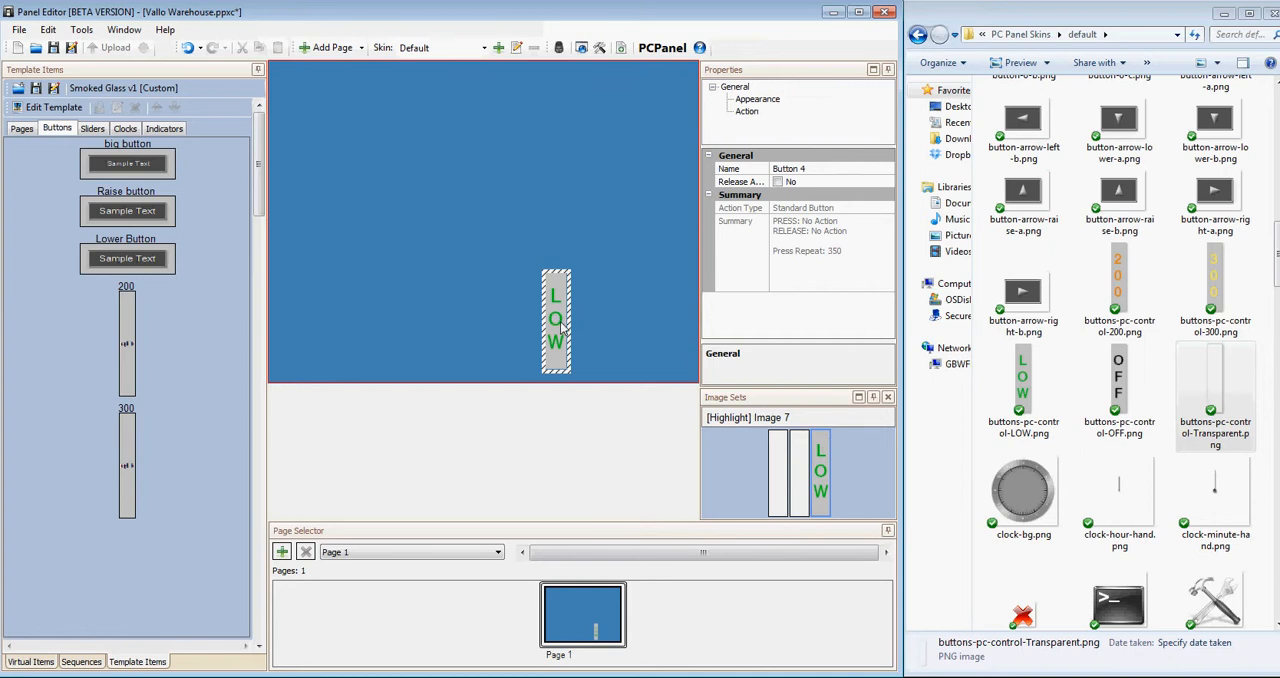
Save the LOW button as a new template item named Low and check it among the button templates.
{"action": "left_click_drag", "start_coordinate": [561, 328], "coordinate": [200, 419]}
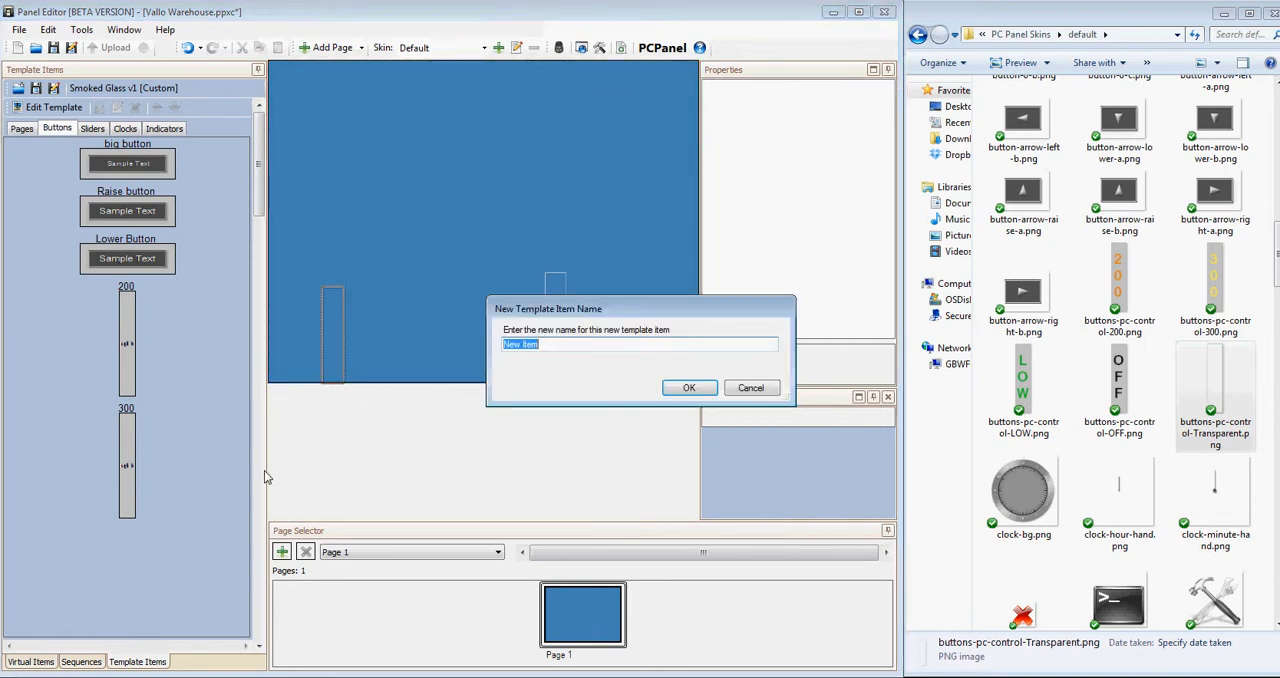
{"action": "type", "text": "Low"}
{"action": "left_click", "coordinate": [686, 390]}
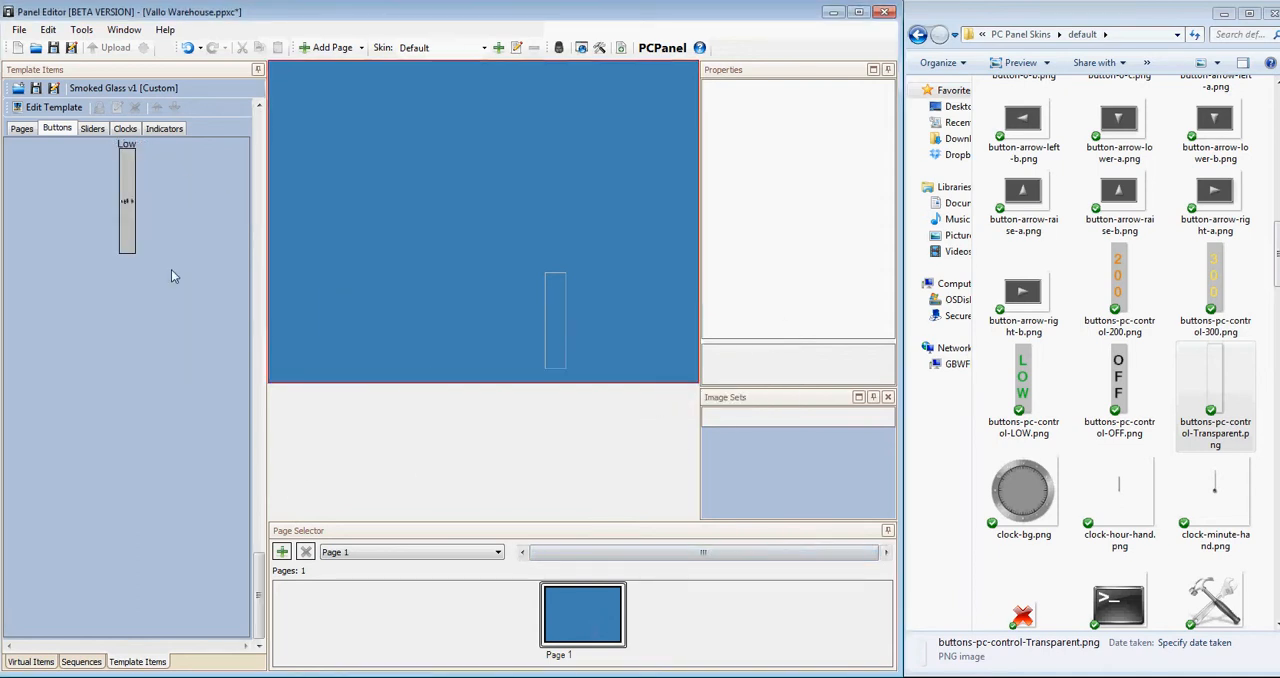
{"action": "left_click", "coordinate": [84, 131]}
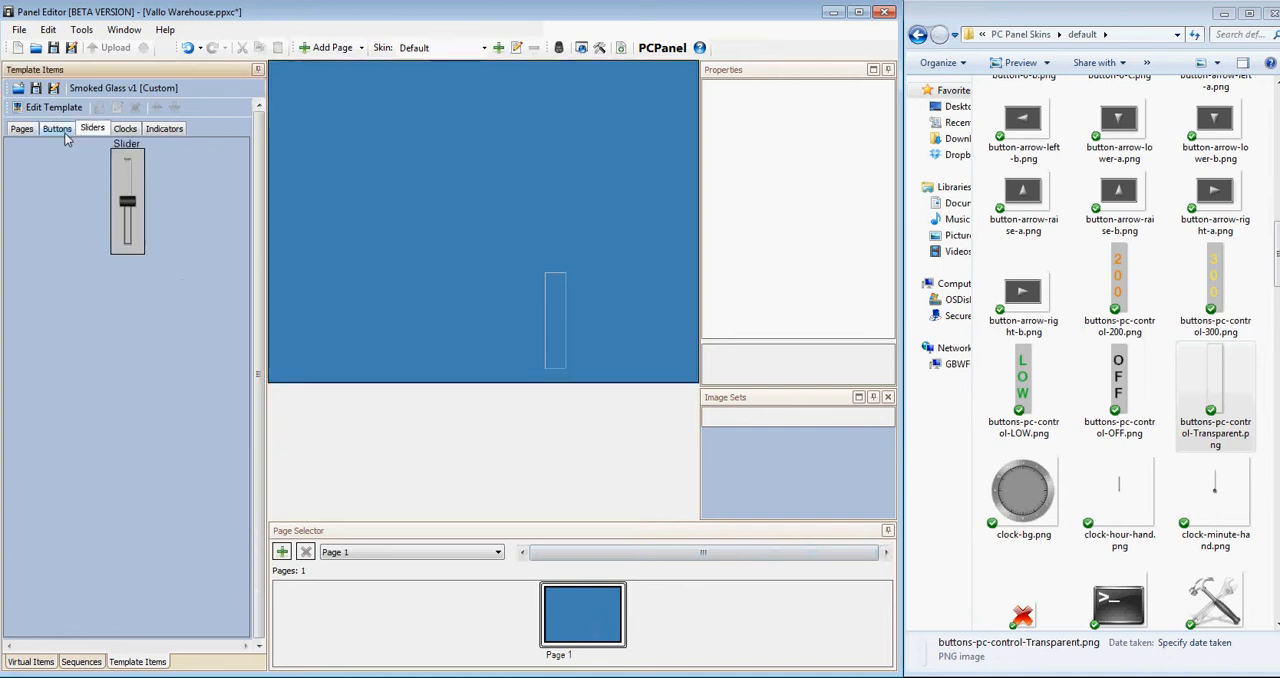
{"action": "left_click", "coordinate": [63, 132]}
{"action": "left_click_drag", "start_coordinate": [260, 188], "coordinate": [260, 275]}
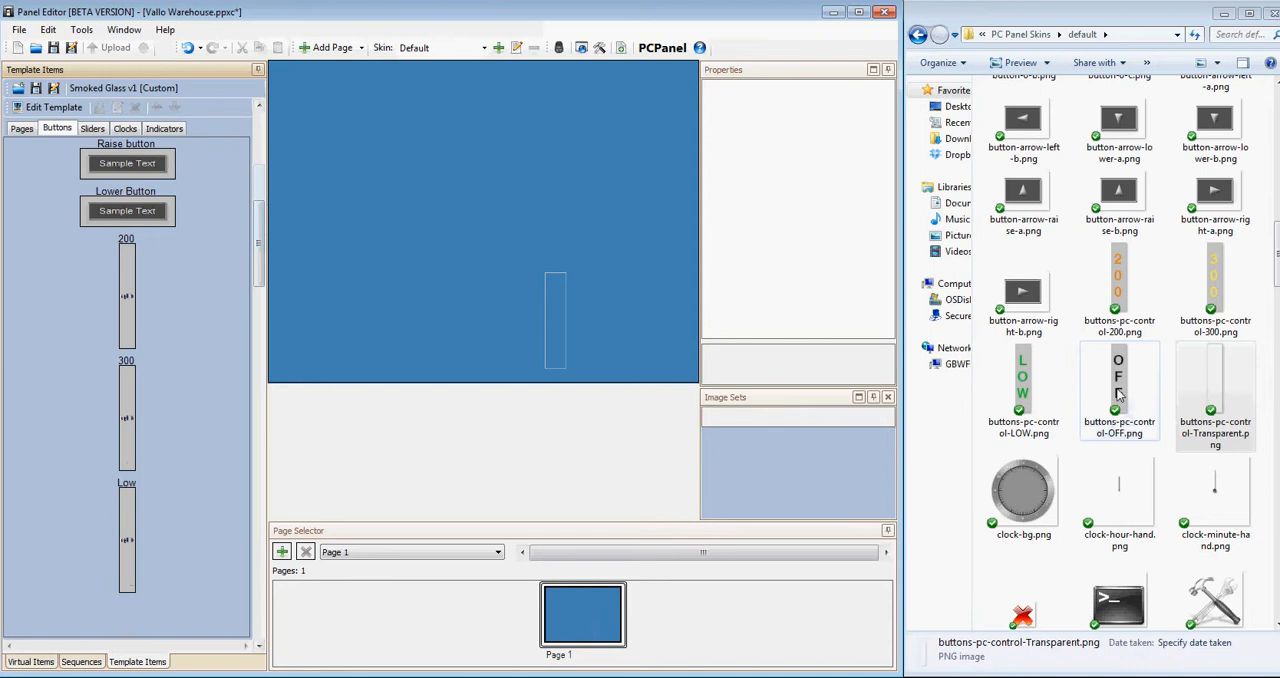
Place buttons-pc-control-OFF.png on Page 1 and replace its release and press images with buttons-pc-control-Transparent.png.
{"action": "left_click_drag", "start_coordinate": [1120, 397], "coordinate": [480, 312]}
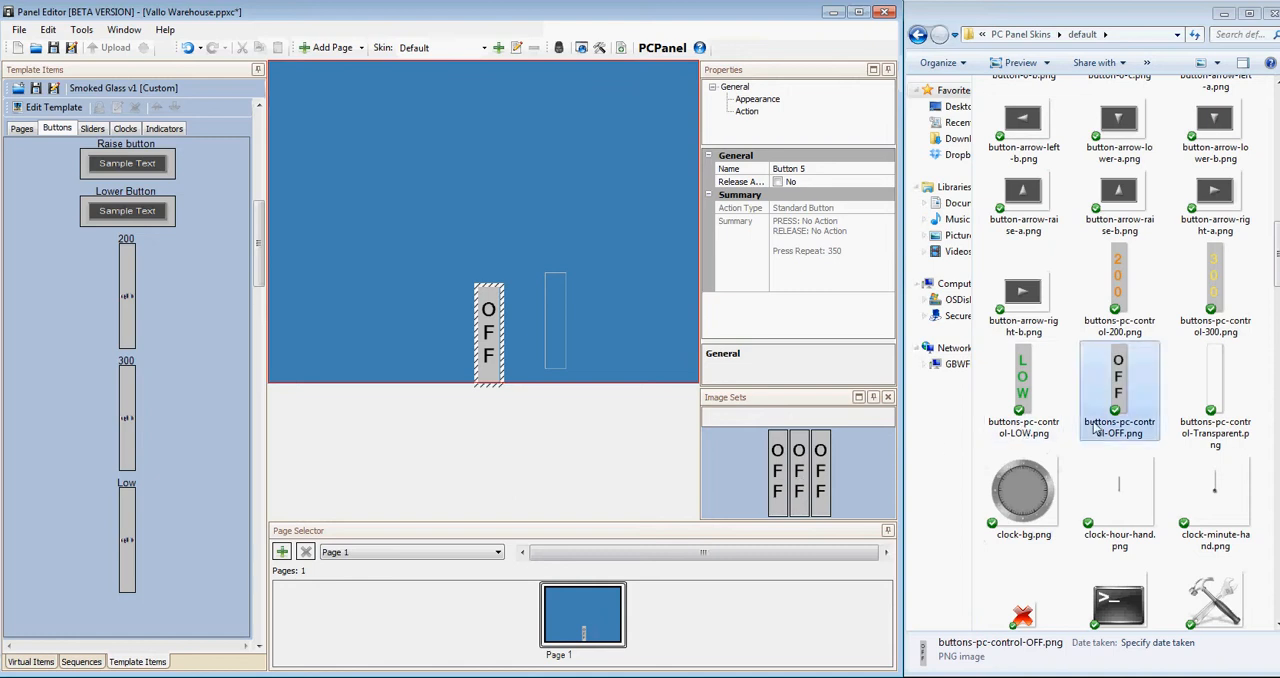
{"action": "left_click_drag", "start_coordinate": [1200, 400], "coordinate": [778, 478]}
{"action": "left_click_drag", "start_coordinate": [974, 416], "coordinate": [797, 482]}
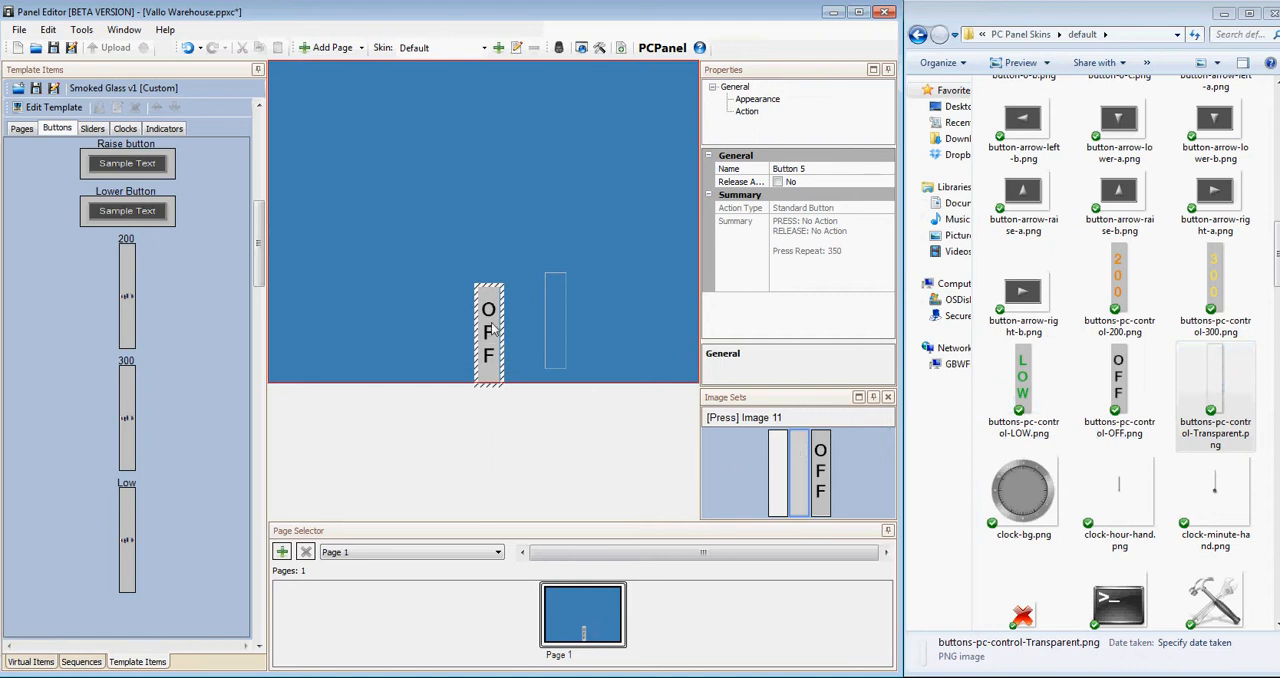
Save the OFF button as a new template item named Off.
{"action": "left_click_drag", "start_coordinate": [492, 328], "coordinate": [198, 385]}
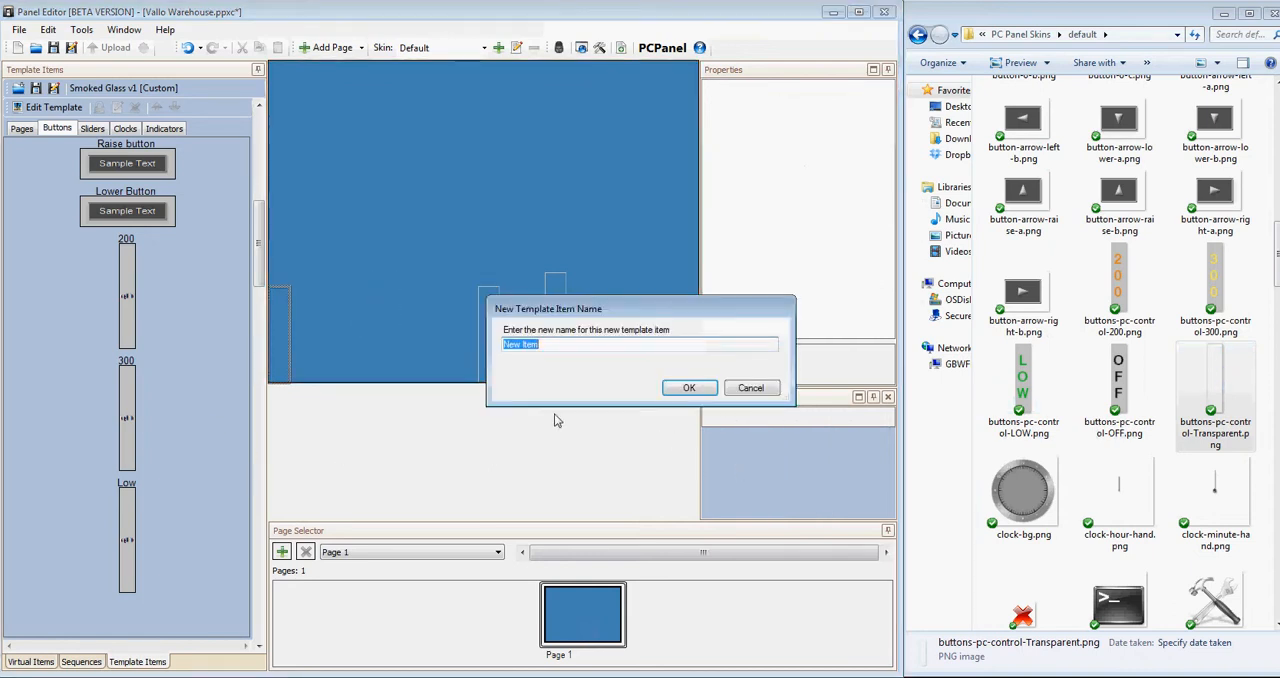
{"action": "type", "text": "Off"}
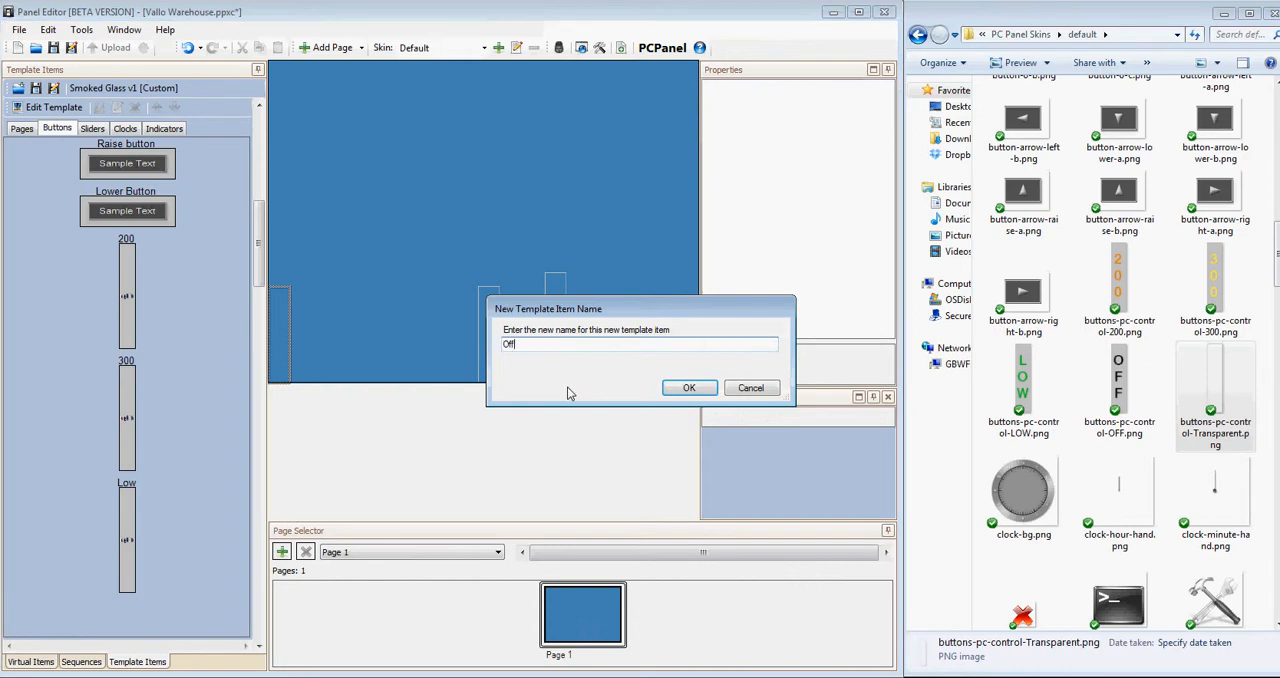
{"action": "left_click", "coordinate": [700, 390]}
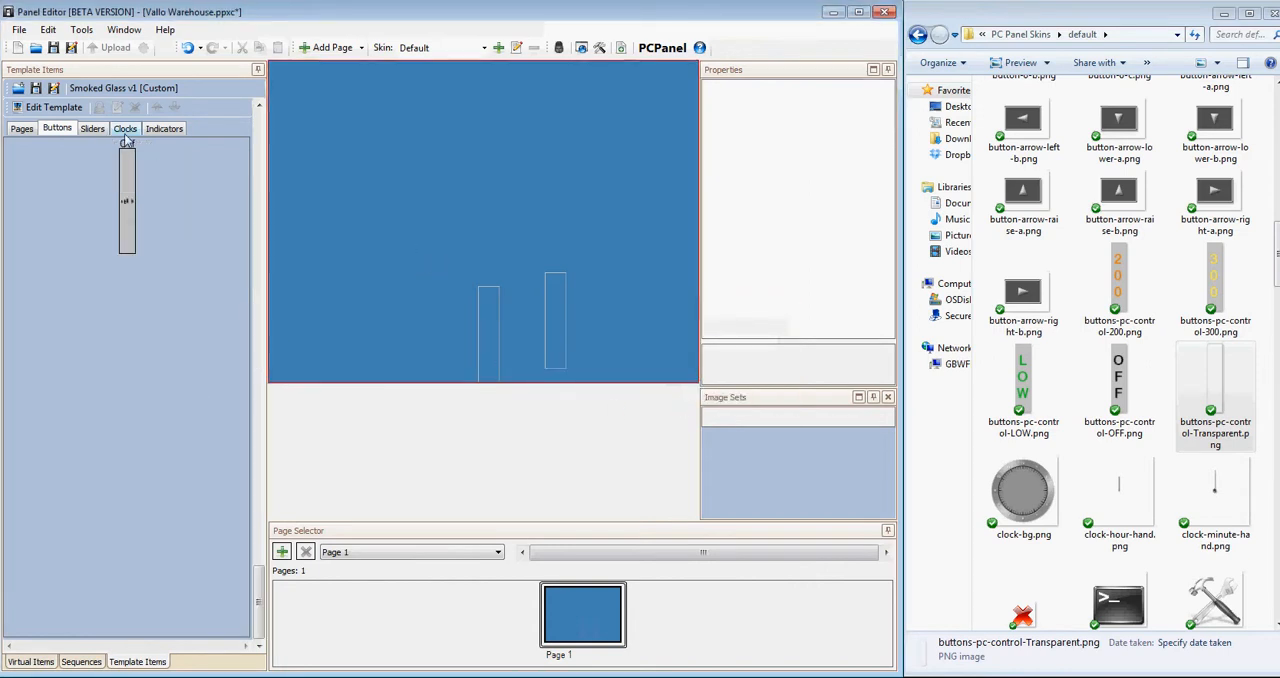
{"action": "left_click", "coordinate": [47, 131]}
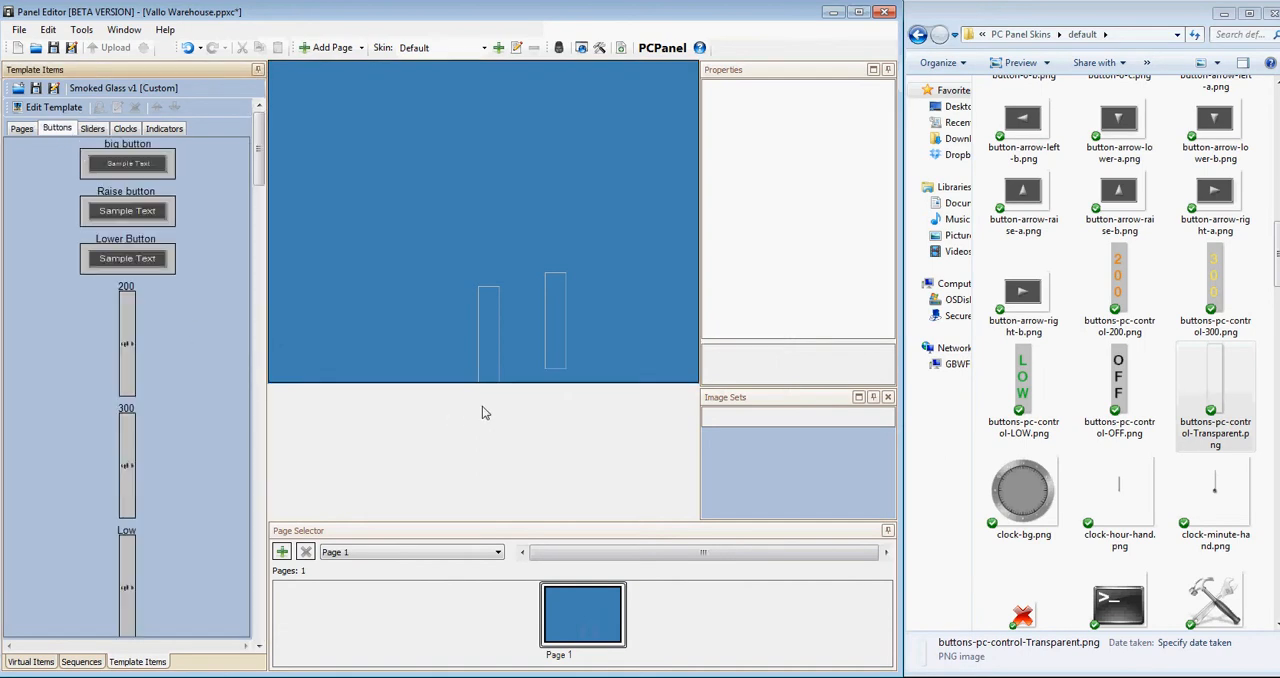
Move the OFF and LOW buttons side by side near the page's centre and add the 300 and 200 template buttons beside them.
{"action": "left_click_drag", "start_coordinate": [486, 352], "coordinate": [451, 230]}
{"action": "left_click_drag", "start_coordinate": [558, 334], "coordinate": [491, 228]}
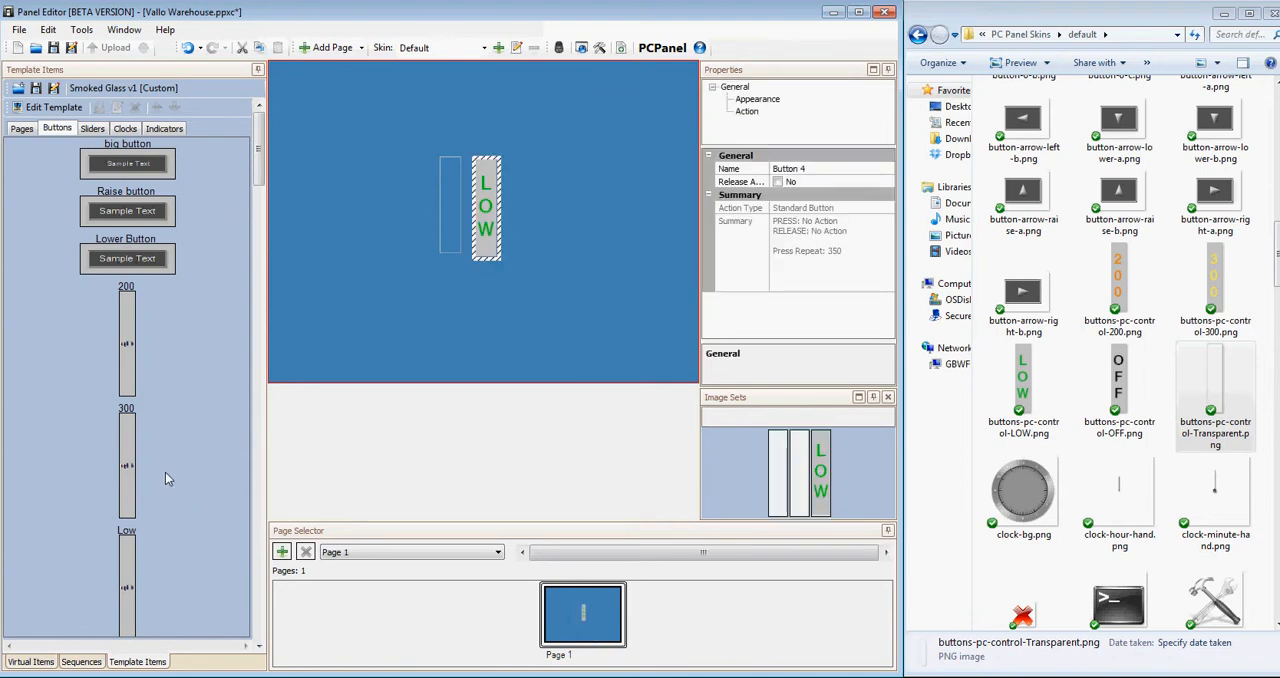
{"action": "left_click_drag", "start_coordinate": [128, 462], "coordinate": [523, 207]}
{"action": "left_click_drag", "start_coordinate": [127, 343], "coordinate": [486, 225]}
{"action": "left_click", "coordinate": [486, 228]}
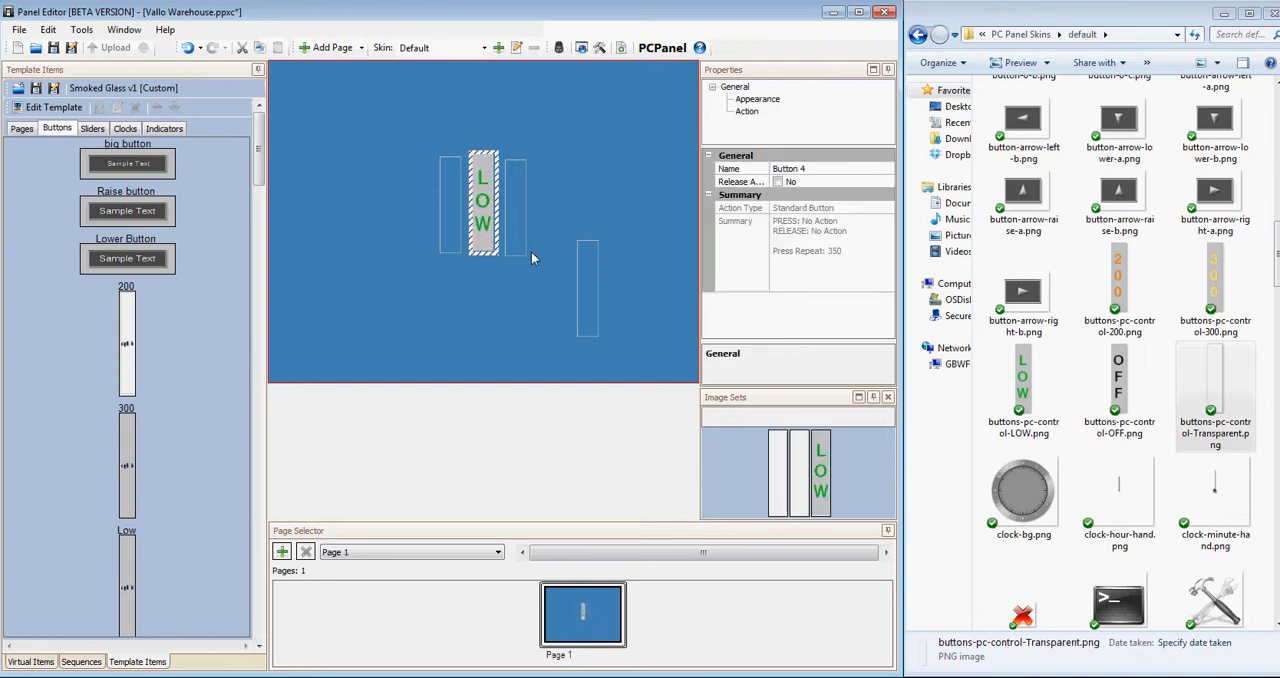
{"action": "left_click_drag", "start_coordinate": [587, 296], "coordinate": [549, 214]}
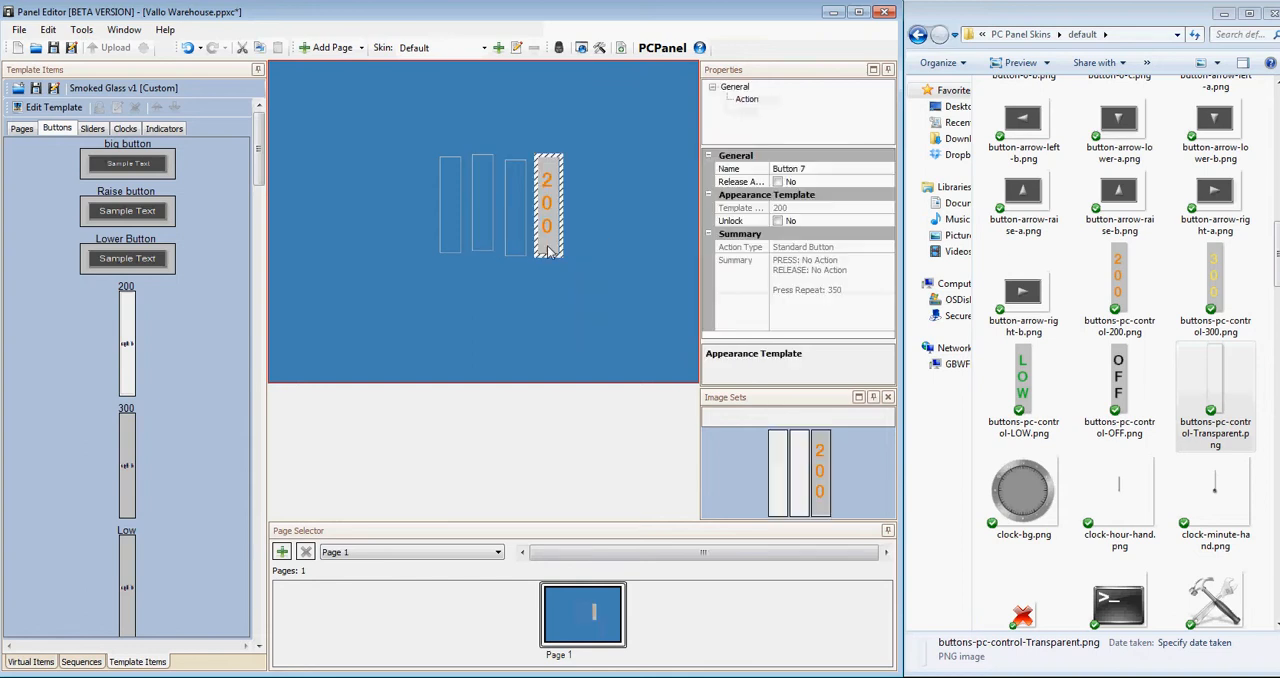
Align the tops of the OFF, LOW, 300 and 200 buttons.
{"action": "left_click_drag", "start_coordinate": [590, 268], "coordinate": [420, 176]}
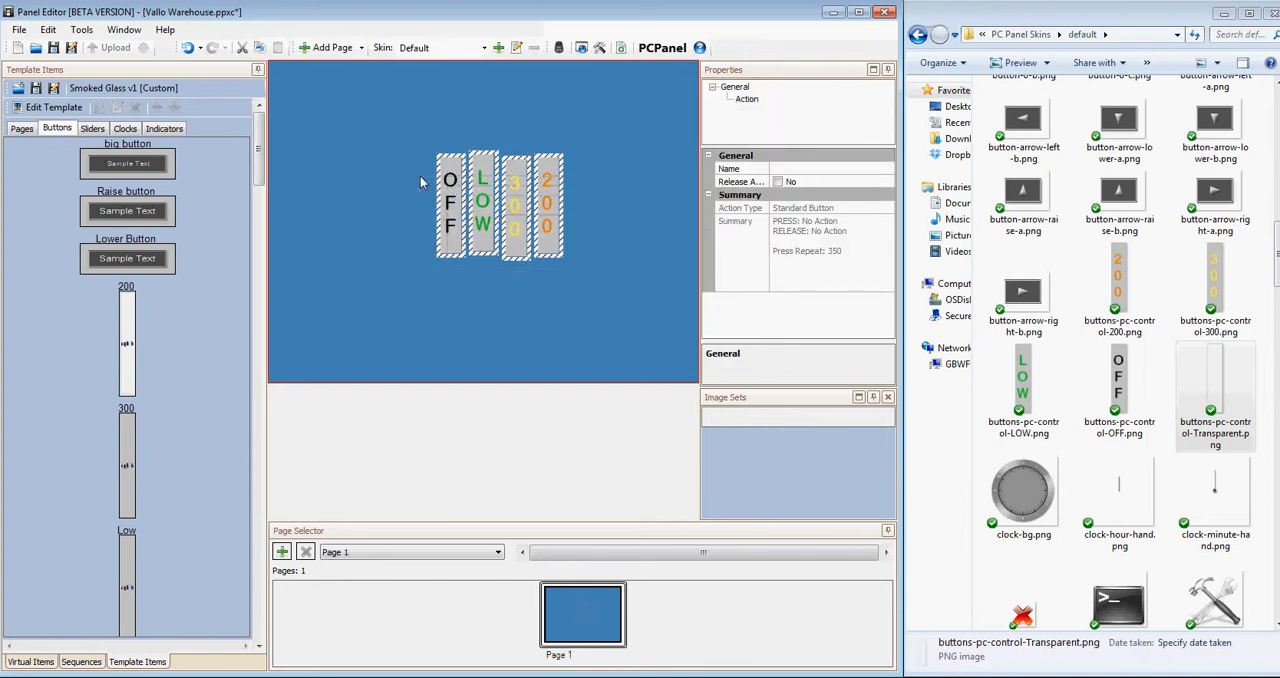
{"action": "right_click", "coordinate": [489, 197]}
{"action": "mouse_move", "coordinate": [570, 330]}
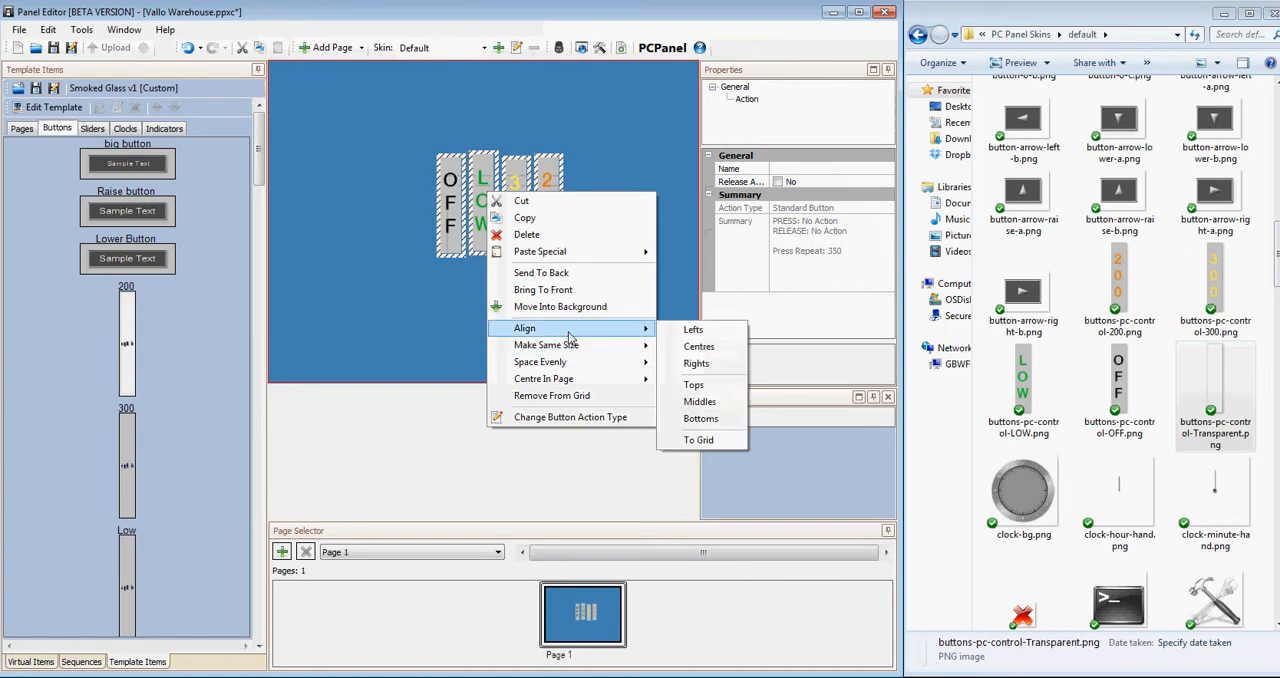
{"action": "left_click", "coordinate": [705, 389]}
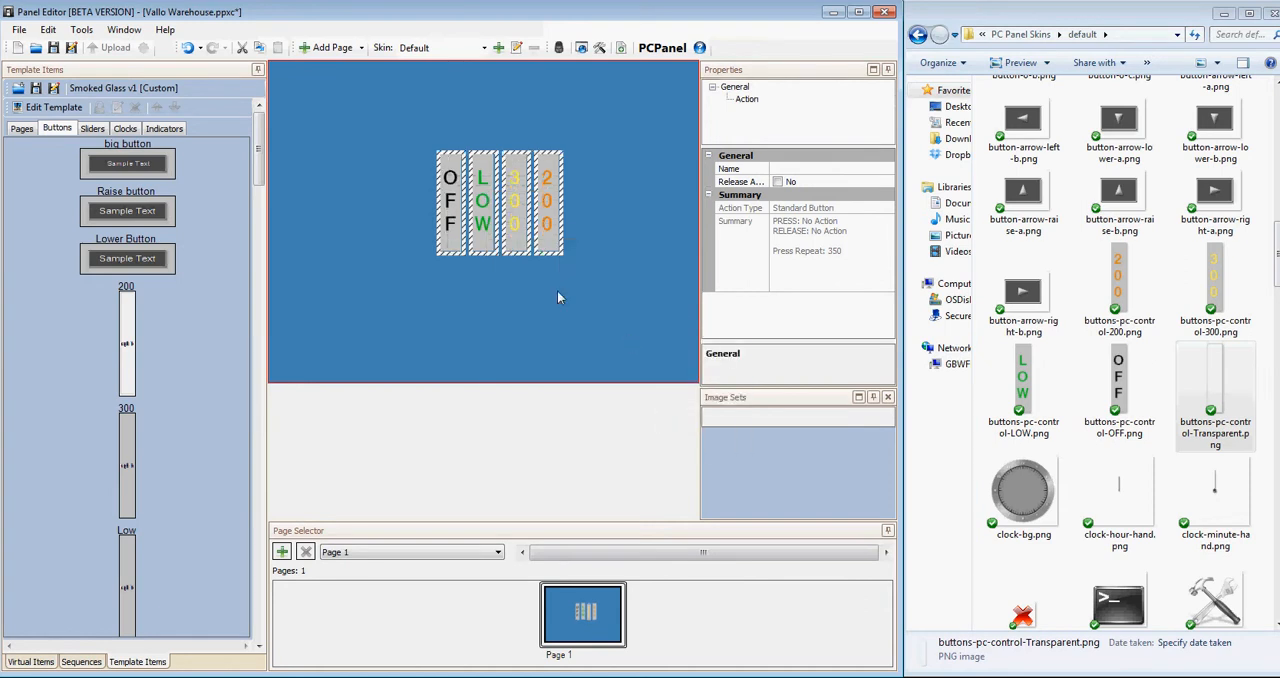
Space the four aligned buttons evenly in the horizontal direction.
{"action": "left_click_drag", "start_coordinate": [594, 268], "coordinate": [391, 128]}
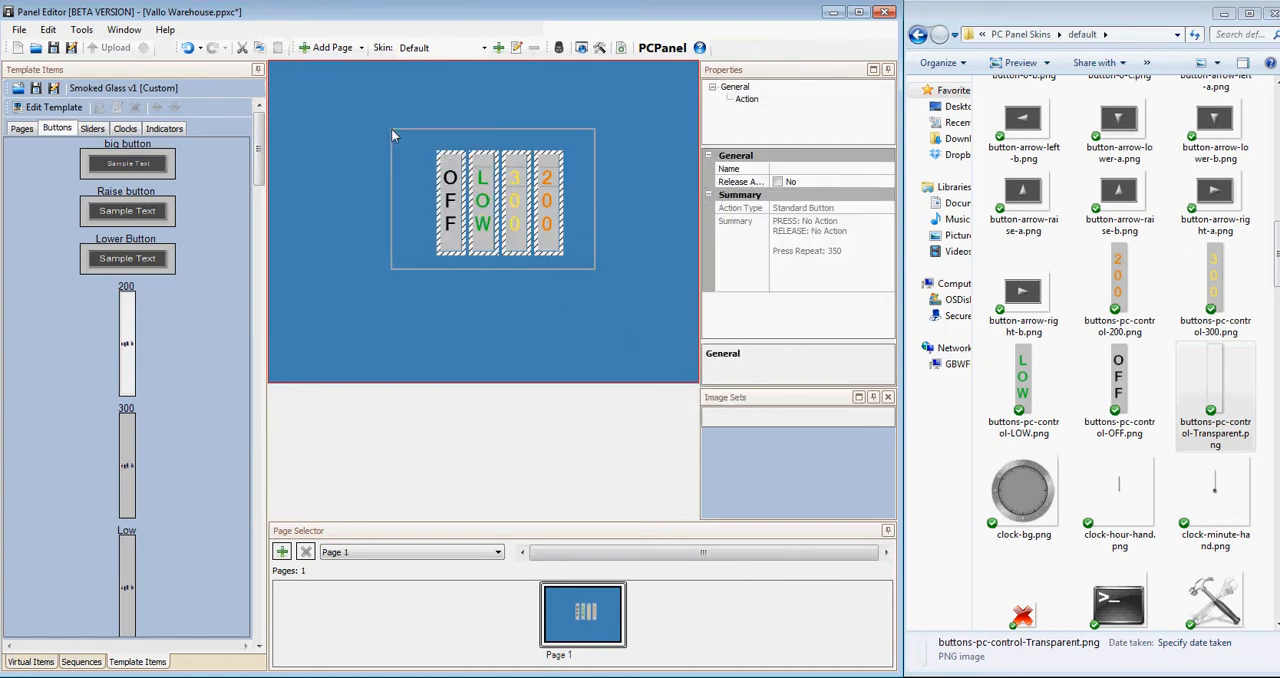
{"action": "right_click", "coordinate": [479, 180]}
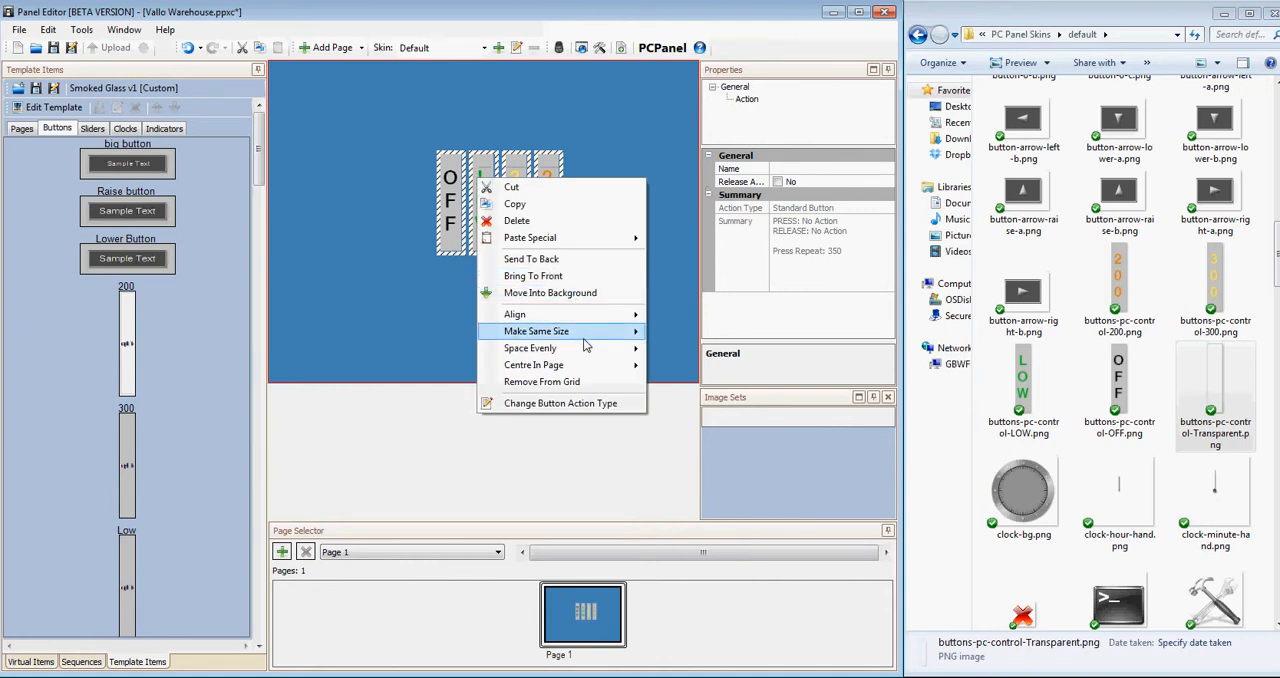
{"action": "mouse_move", "coordinate": [565, 348]}
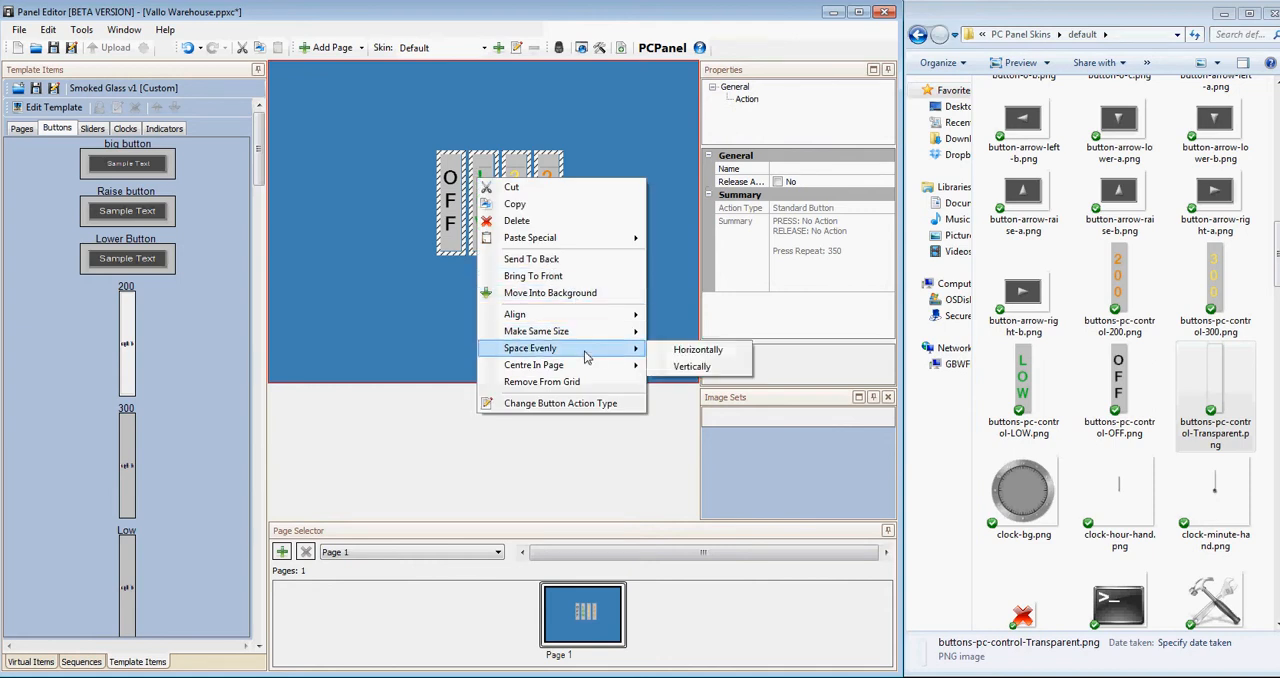
{"action": "left_click", "coordinate": [695, 350]}
{"action": "left_click", "coordinate": [586, 245]}
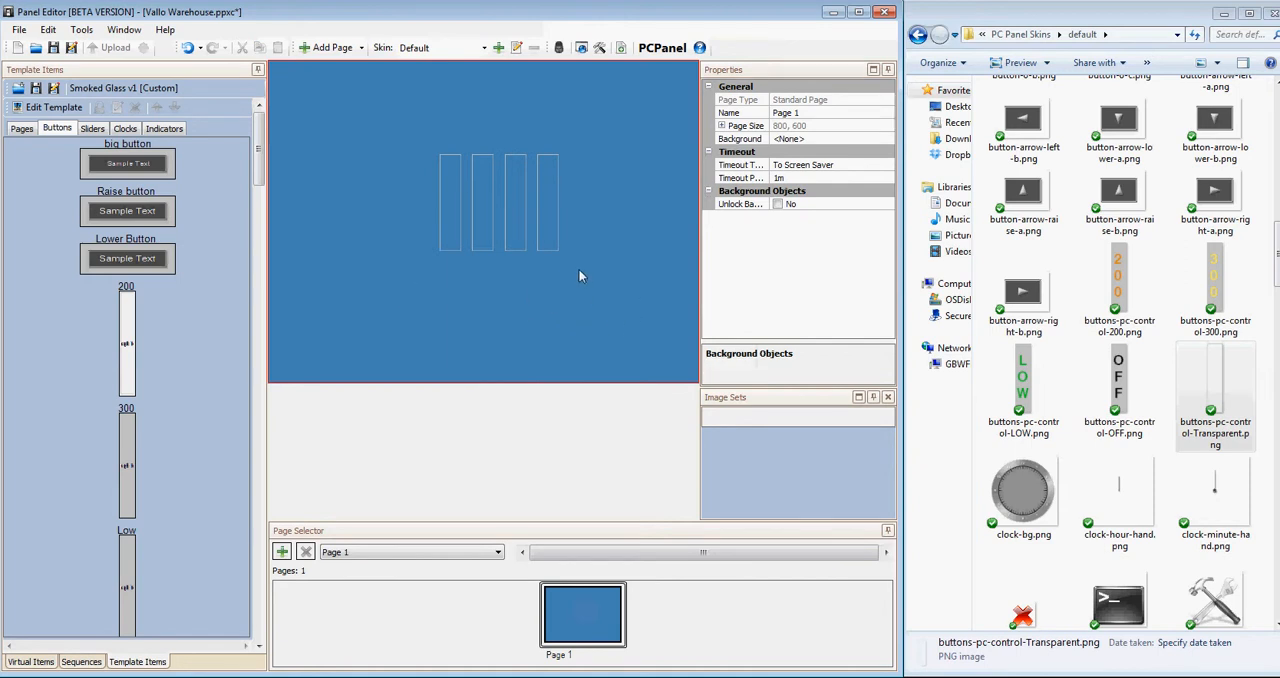
Set the OFF button's press action type to Select Scene.
{"action": "left_click", "coordinate": [450, 216]}
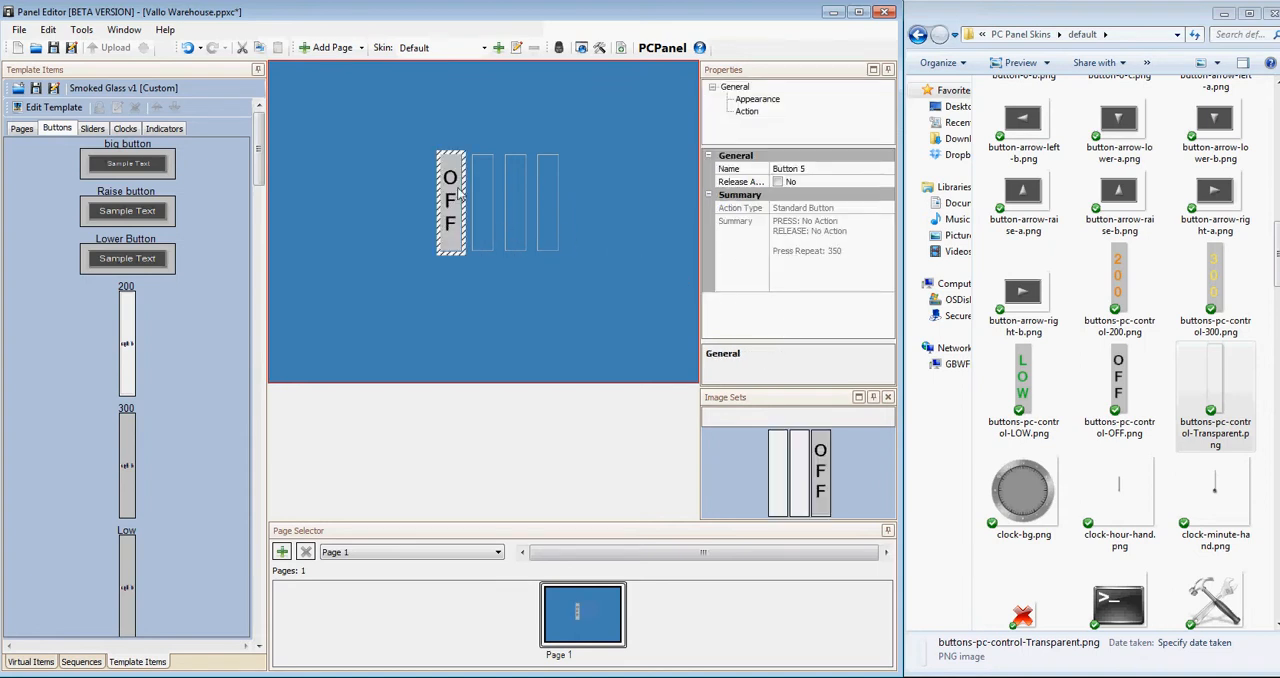
{"action": "left_click", "coordinate": [750, 112]}
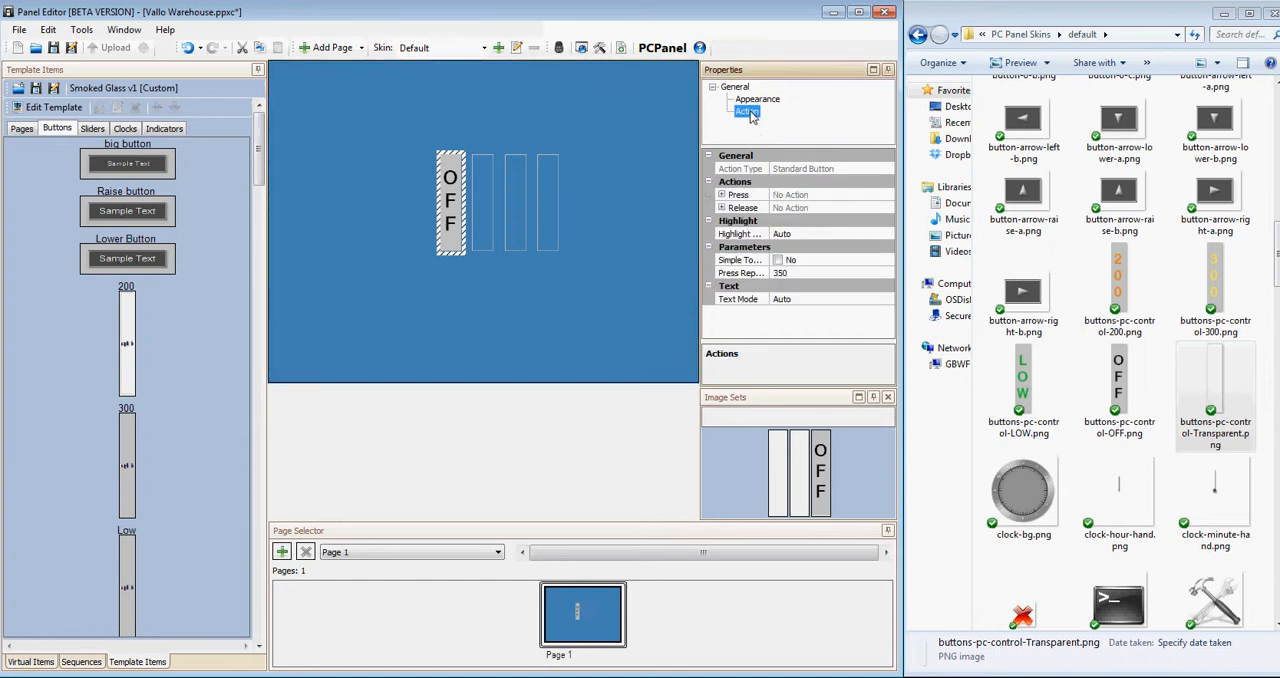
{"action": "left_click", "coordinate": [722, 195]}
{"action": "left_click", "coordinate": [836, 208]}
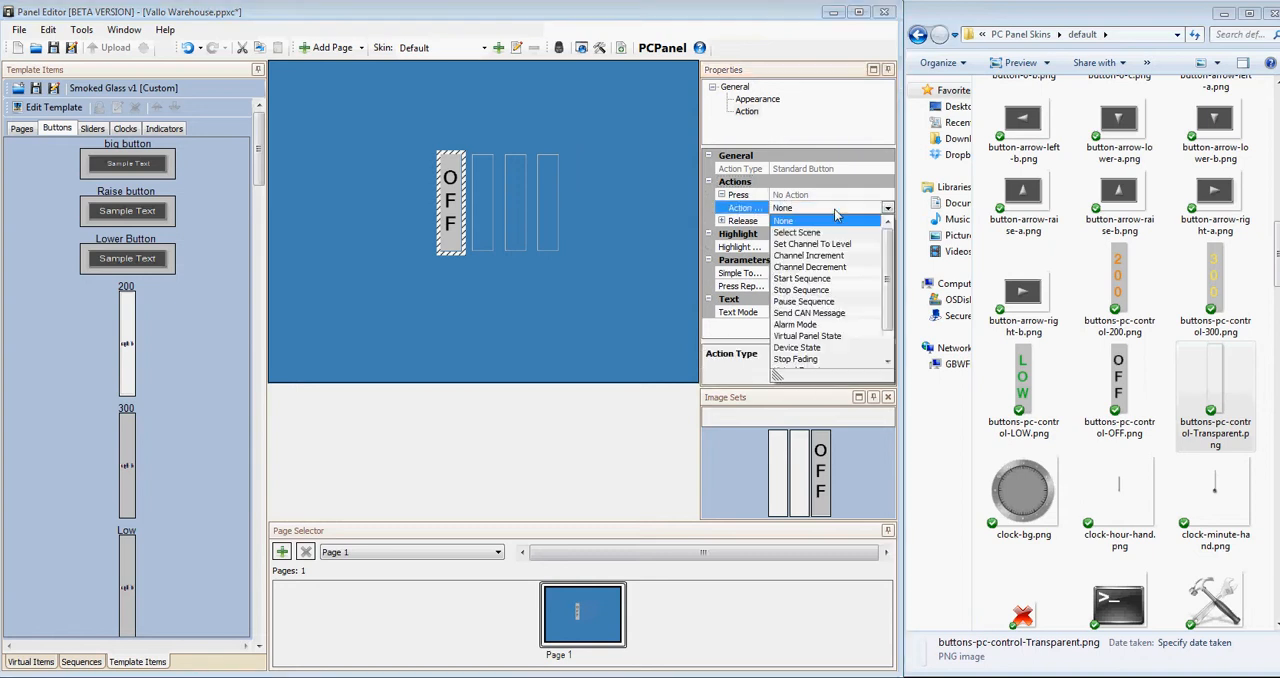
{"action": "left_click", "coordinate": [830, 232]}
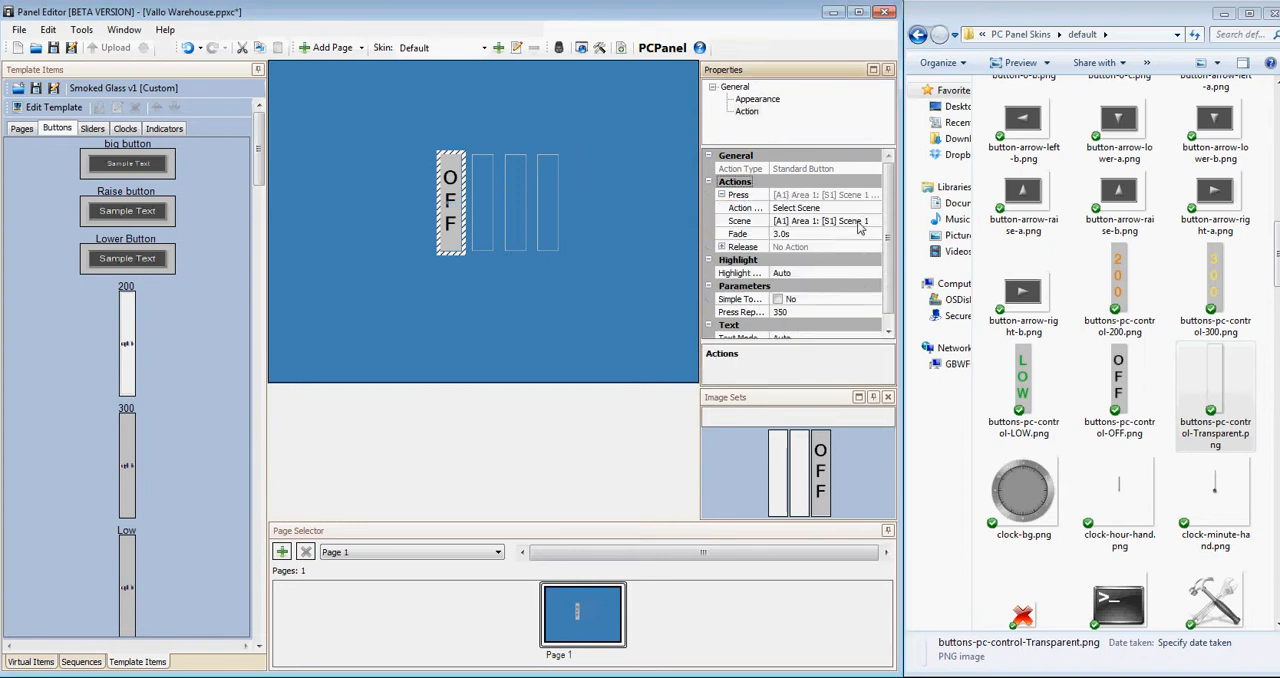
Add a single area named Warehouse with 8 default scenes and 8 default channels, and expand its scene list for the OFF button's scene.
{"action": "left_click", "coordinate": [857, 228]}
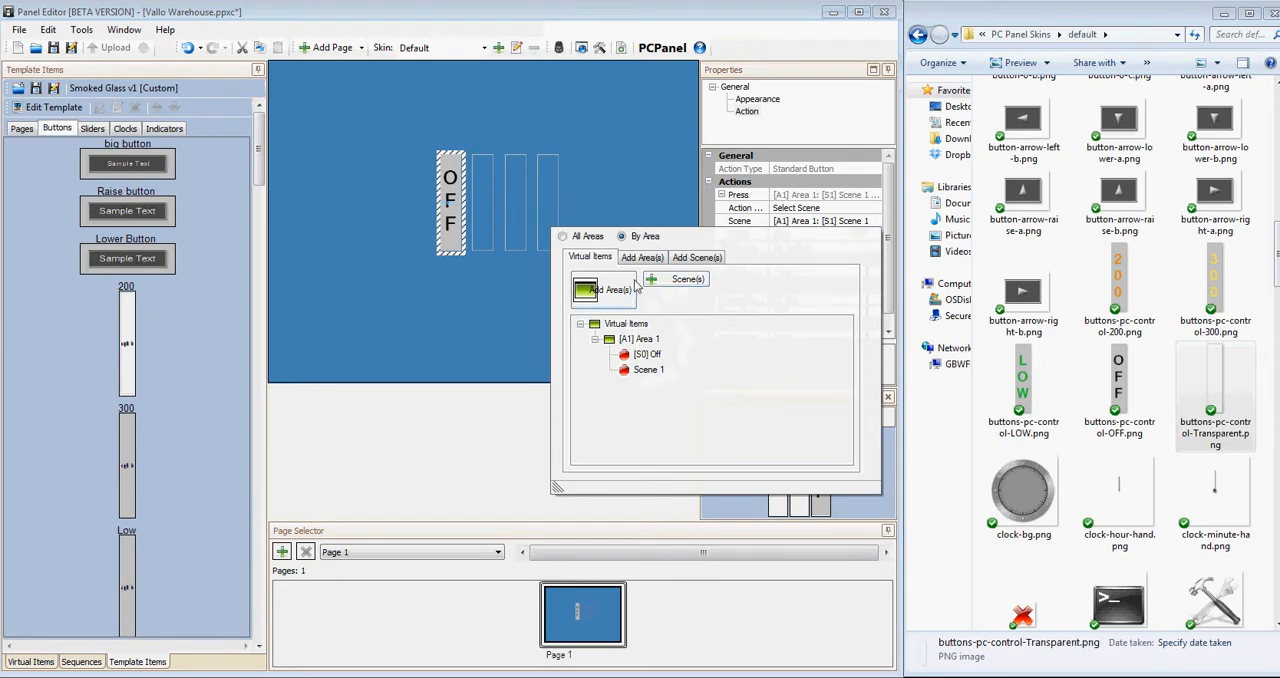
{"action": "left_click", "coordinate": [622, 292]}
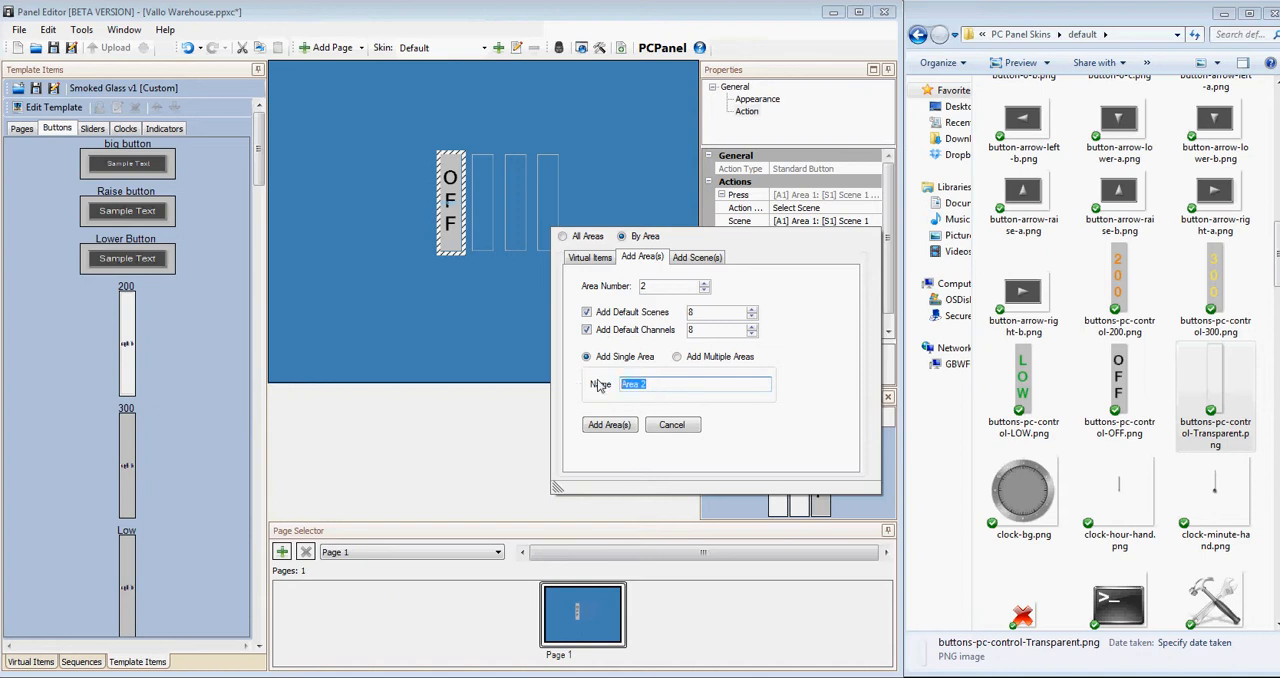
{"action": "type", "text": "Warehouse"}
{"action": "left_click", "coordinate": [610, 425]}
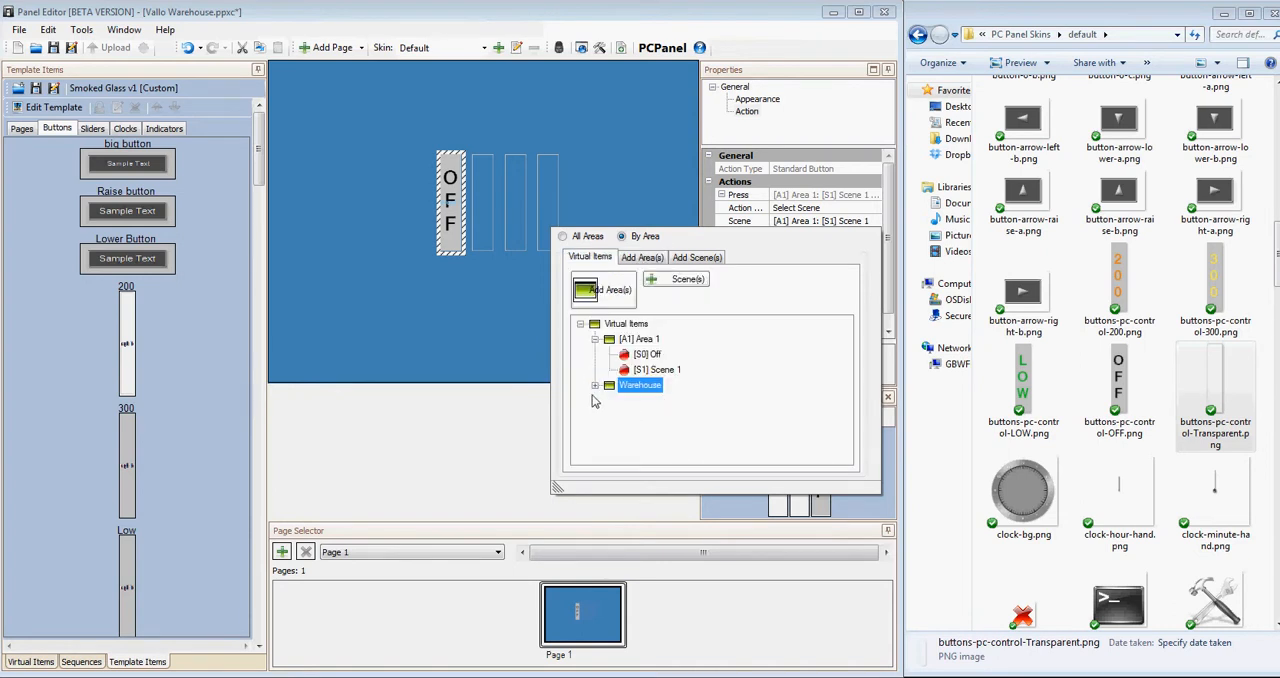
{"action": "left_click", "coordinate": [595, 386]}
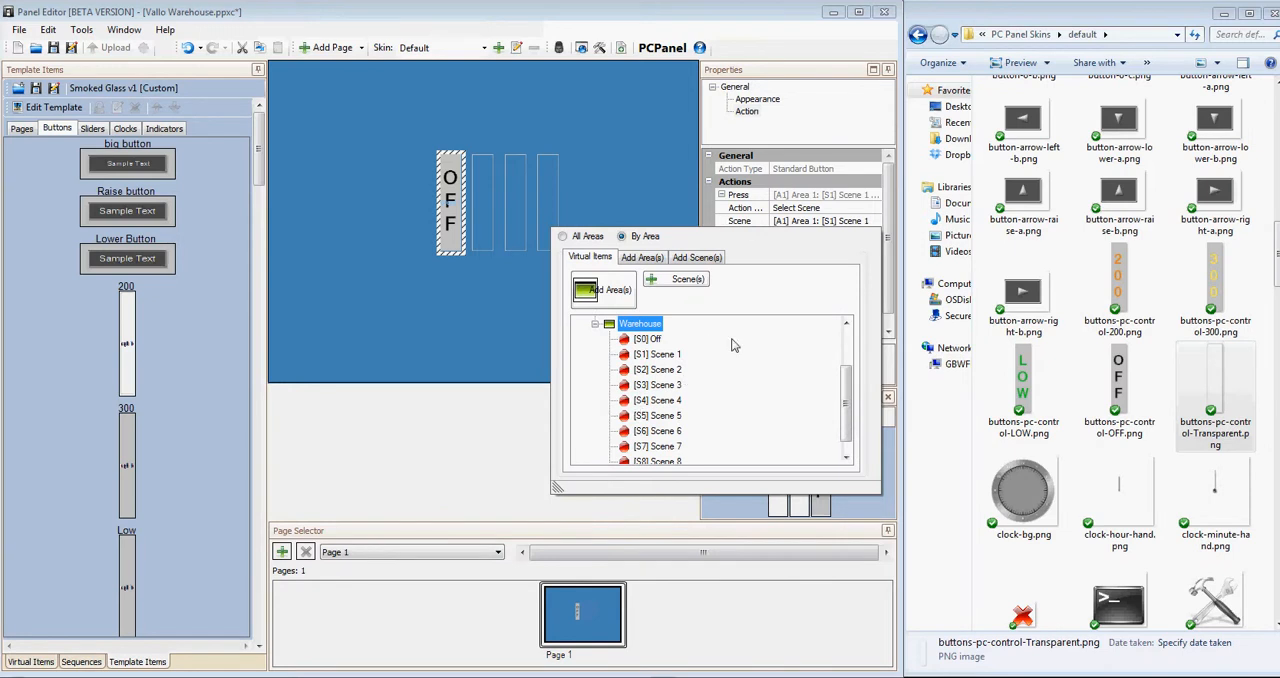
Set the OFF button's press scene to Off in the Warehouse area.
{"action": "left_click", "coordinate": [644, 200]}
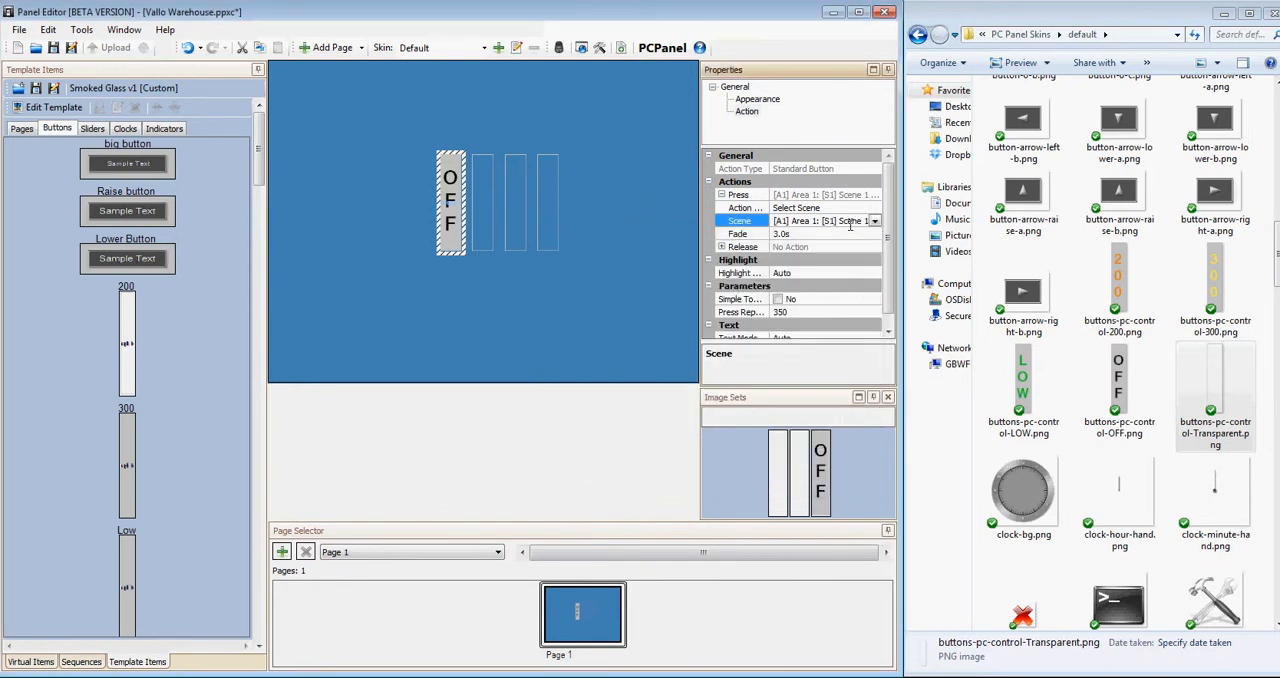
{"action": "left_click", "coordinate": [875, 221]}
{"action": "left_click", "coordinate": [641, 386]}
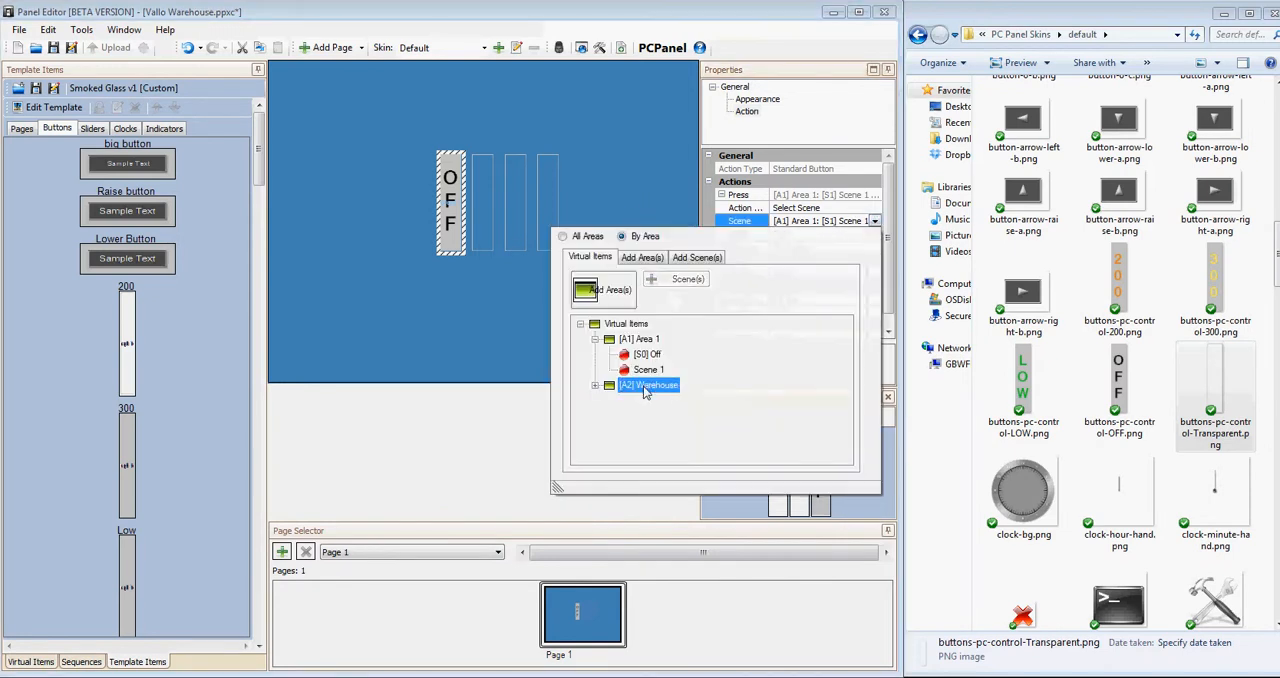
{"action": "left_click", "coordinate": [595, 386]}
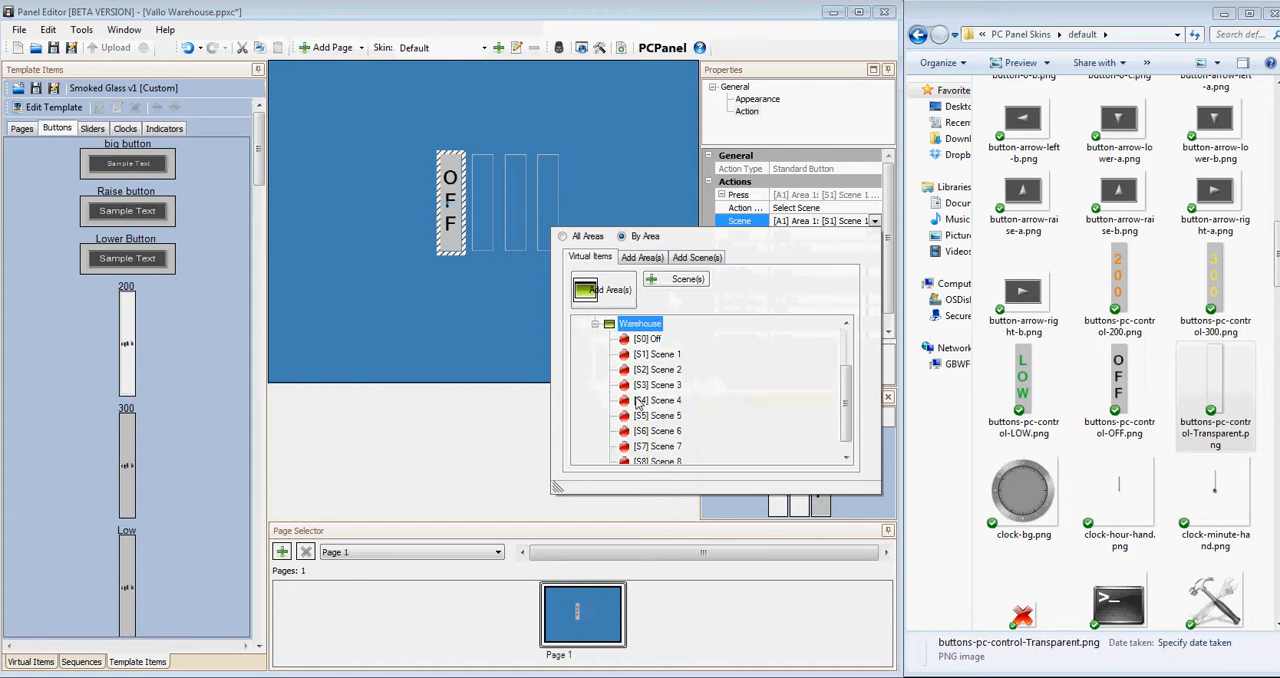
{"action": "left_click", "coordinate": [647, 339]}
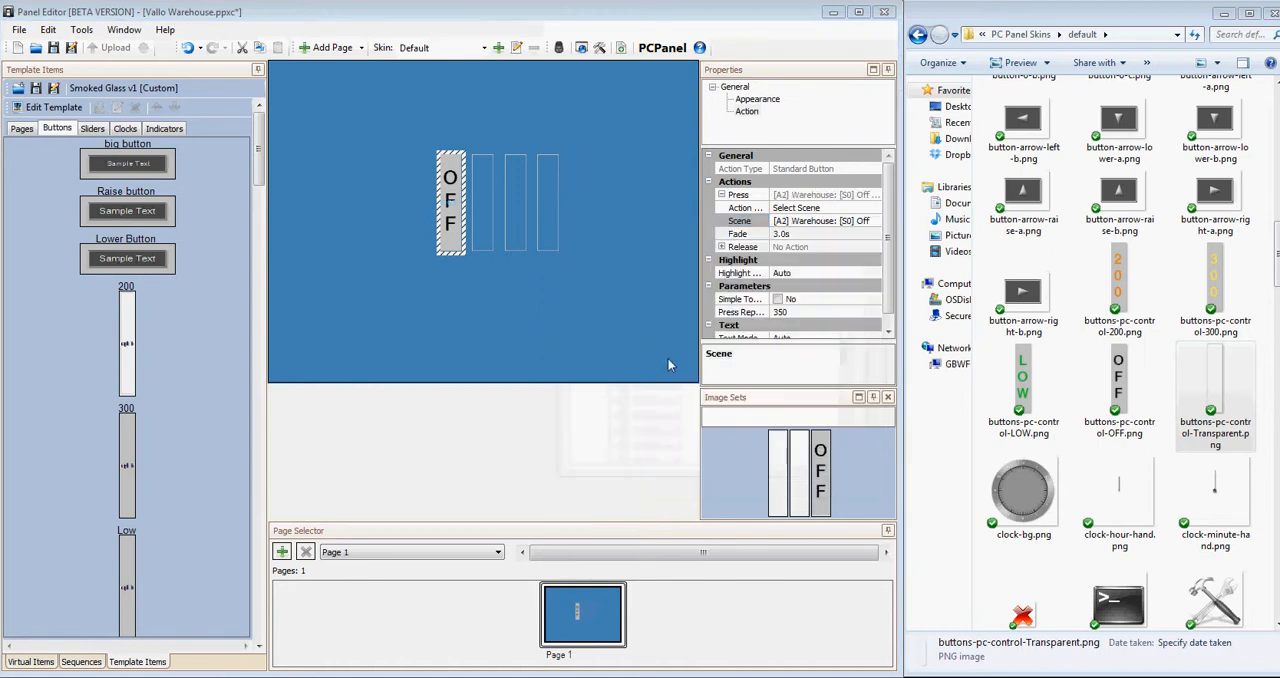
Set the OFF button's text mode to Custom.
{"action": "left_click", "coordinate": [758, 99]}
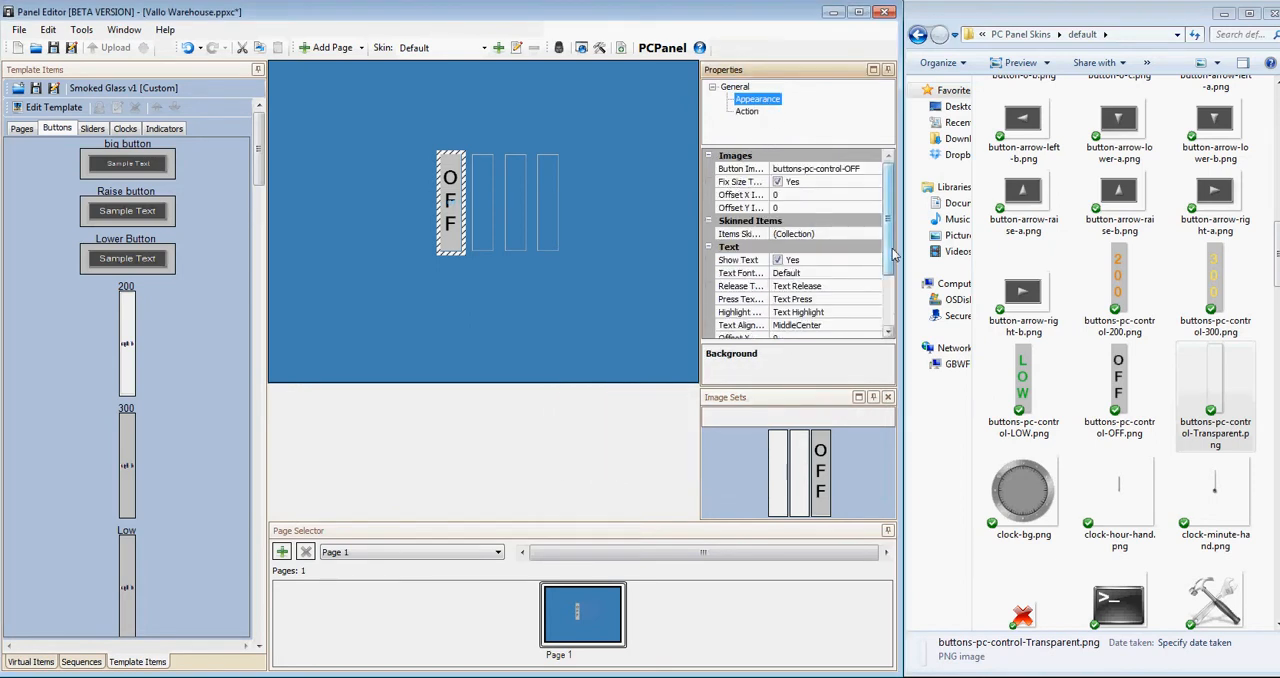
{"action": "scroll", "coordinate": [895, 320], "scroll_direction": "down", "scroll_amount": 3}
{"action": "scroll", "coordinate": [891, 296], "scroll_direction": "up", "scroll_amount": 3}
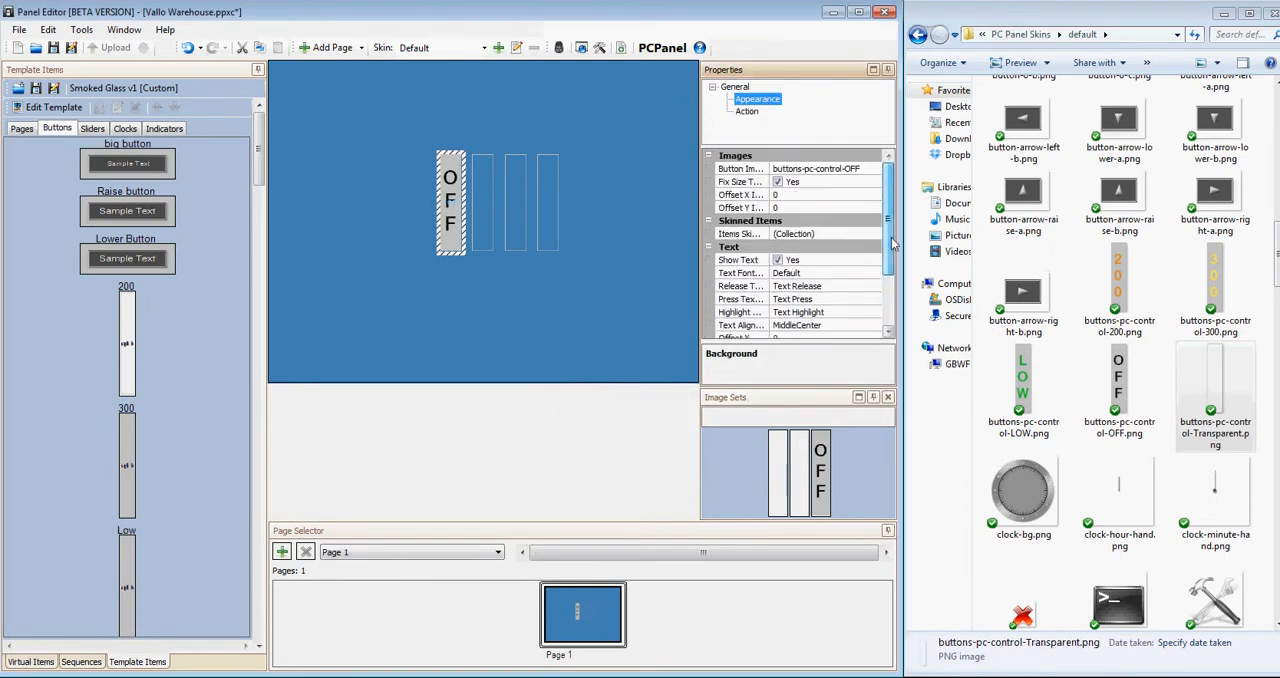
{"action": "left_click", "coordinate": [747, 111]}
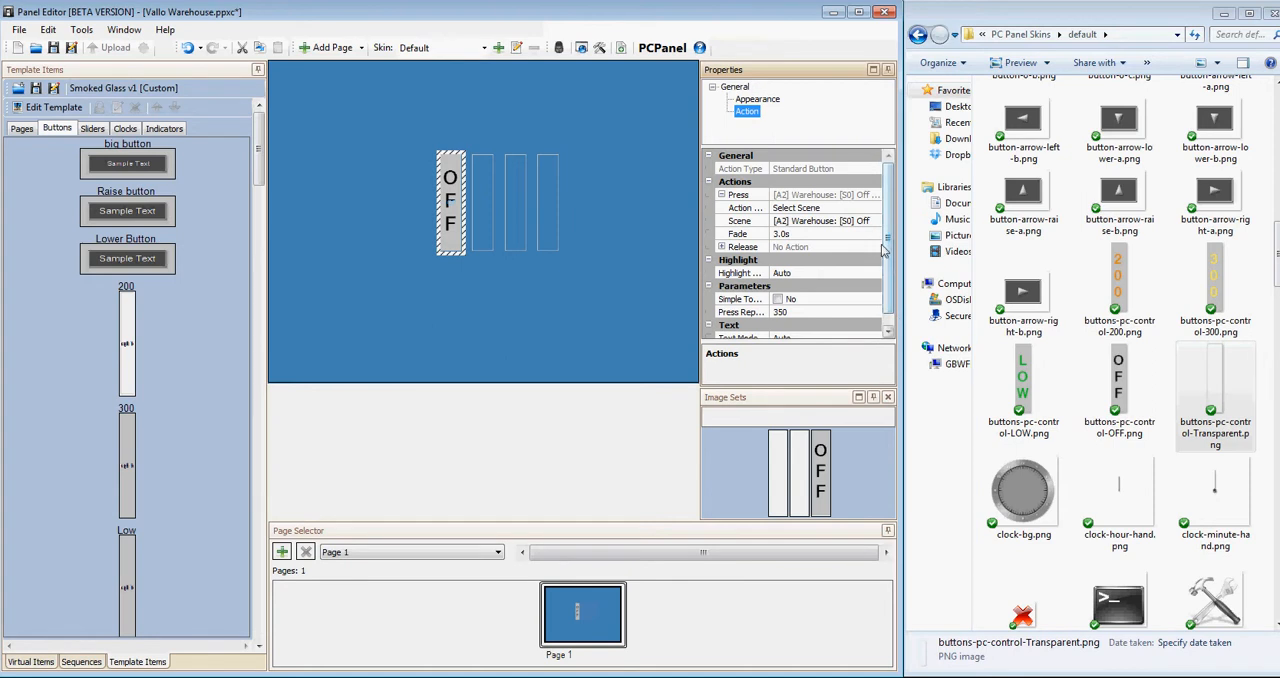
{"action": "scroll", "coordinate": [890, 301], "scroll_direction": "down", "scroll_amount": 1}
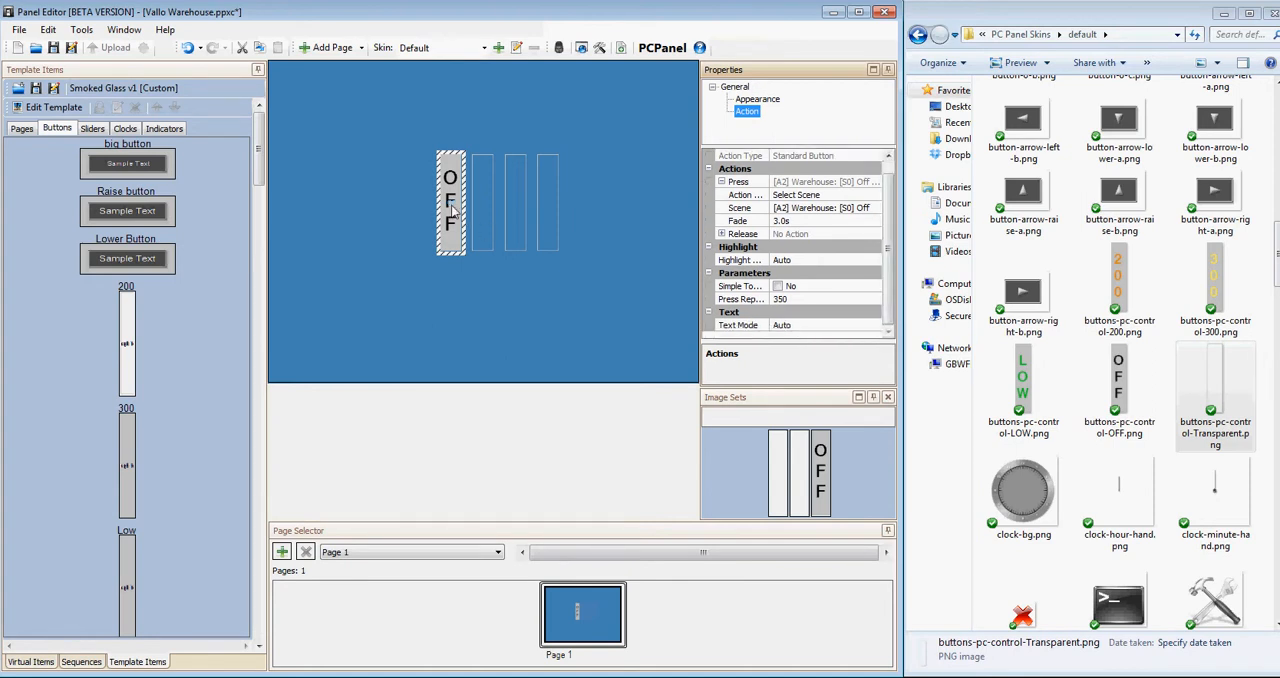
{"action": "left_click", "coordinate": [830, 328]}
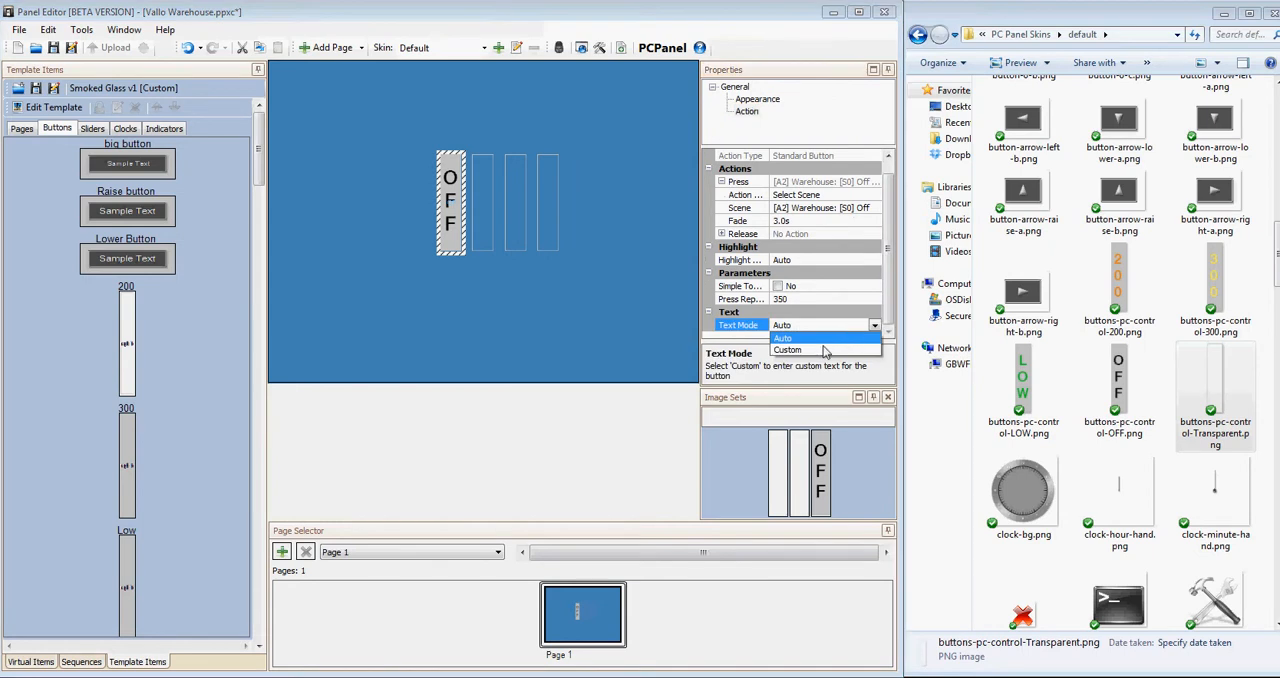
{"action": "left_click", "coordinate": [825, 350]}
{"action": "left_click", "coordinate": [475, 280]}
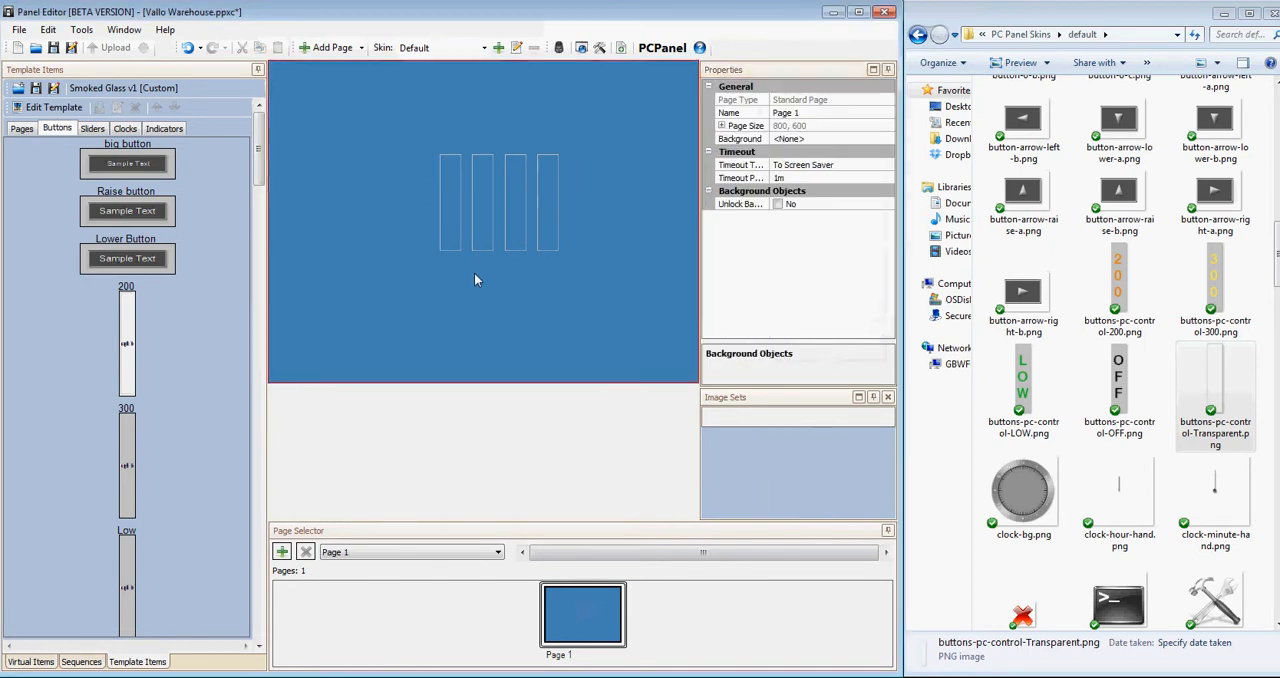
Set the text mode of the LOW, 300 and 200 buttons together to Custom.
{"action": "left_click_drag", "start_coordinate": [562, 254], "coordinate": [468, 144]}
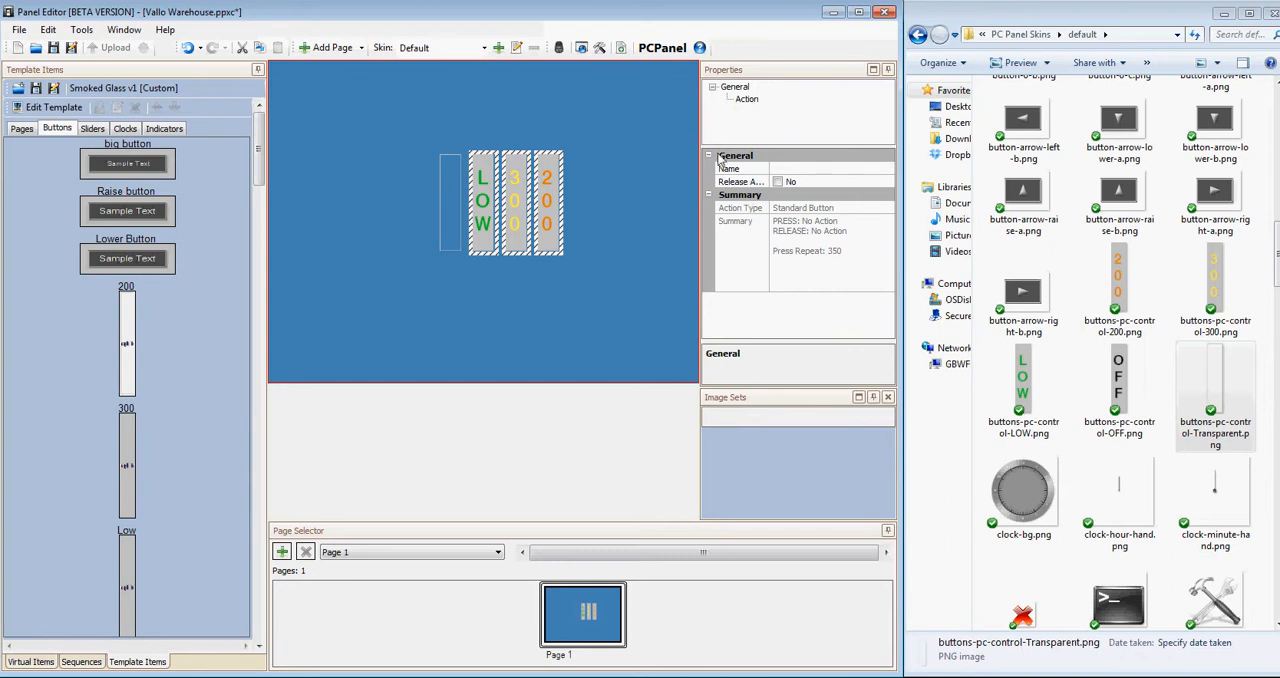
{"action": "left_click", "coordinate": [748, 99]}
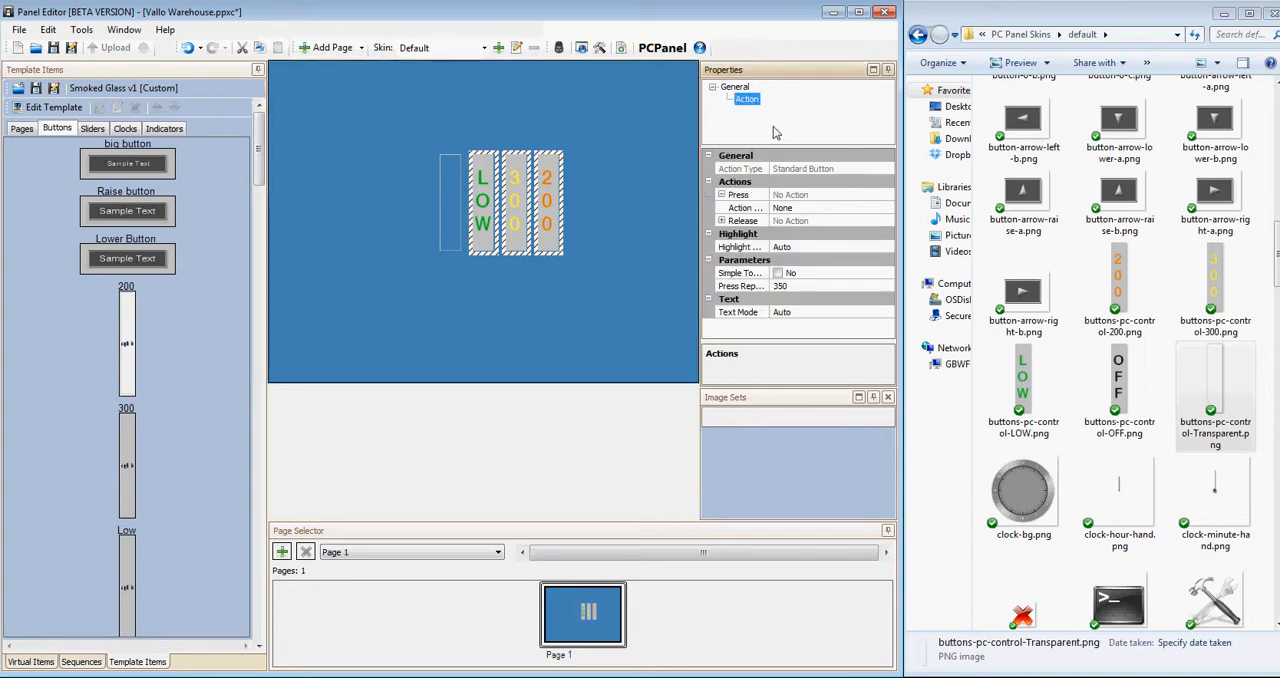
{"action": "left_click", "coordinate": [820, 313]}
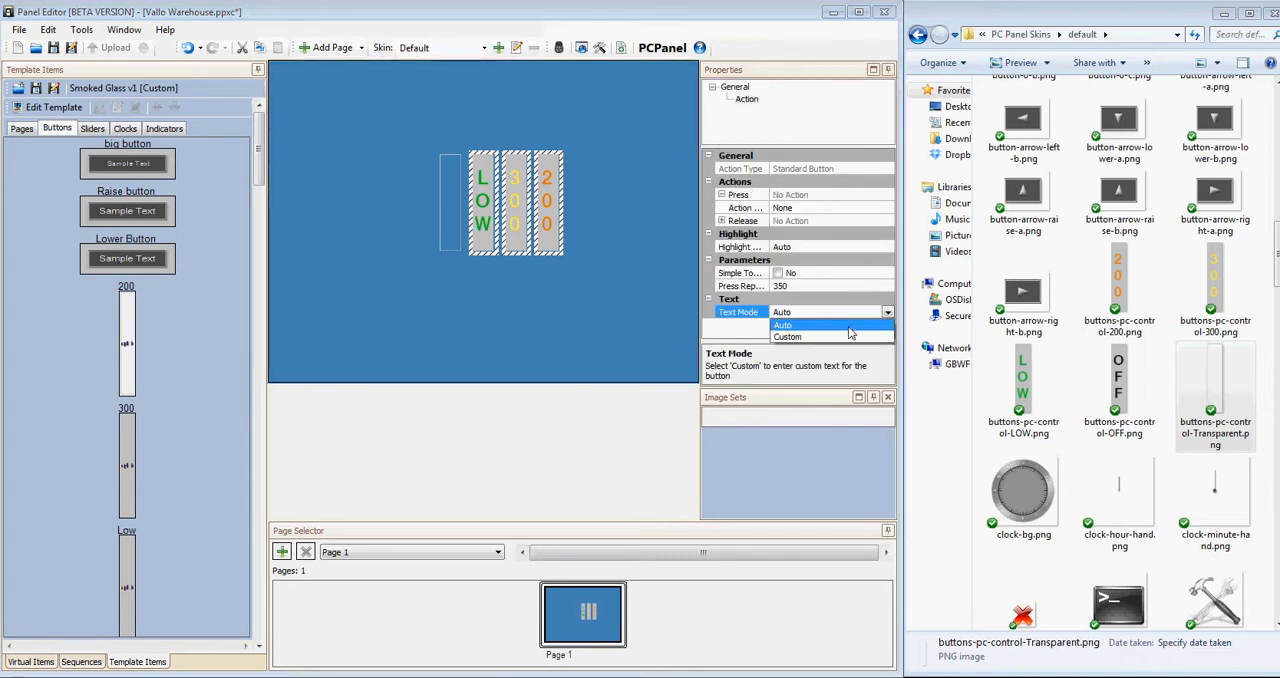
{"action": "left_click", "coordinate": [828, 343]}
{"action": "left_click", "coordinate": [884, 315]}
{"action": "left_click", "coordinate": [855, 338]}
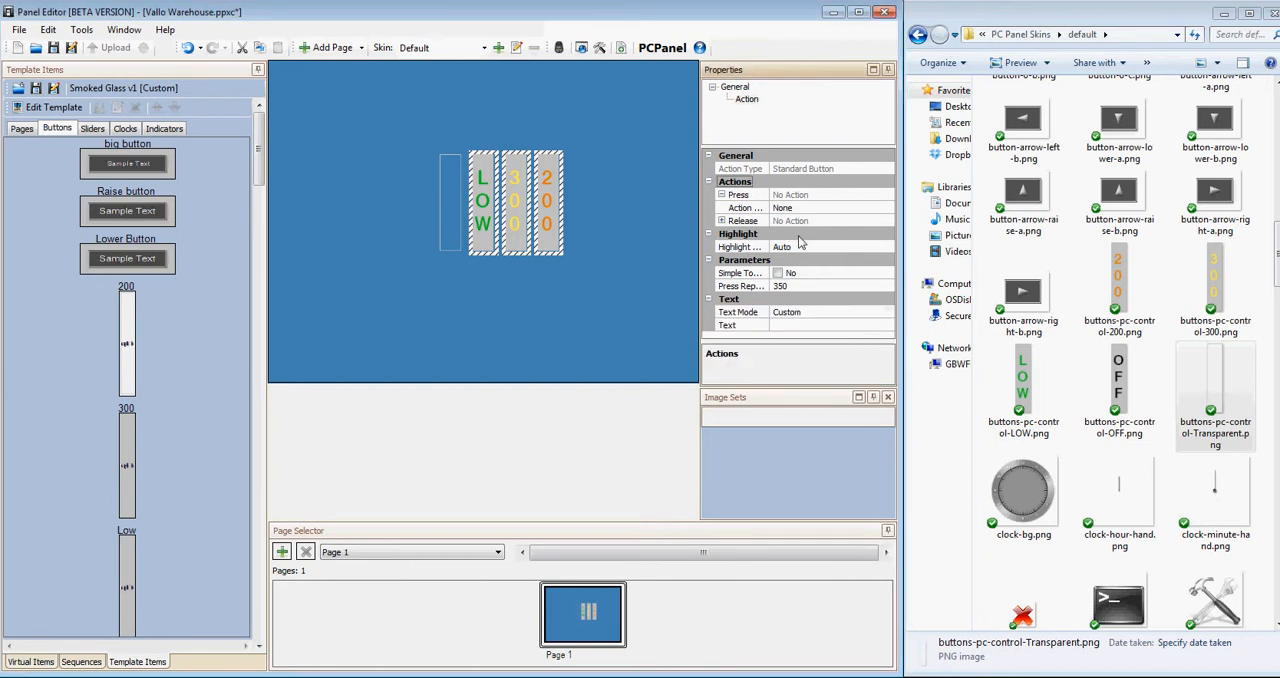
Give the LOW, 300 and 200 buttons a Select Scene press action that selects Scene 1 of the Warehouse area.
{"action": "left_click", "coordinate": [830, 208]}
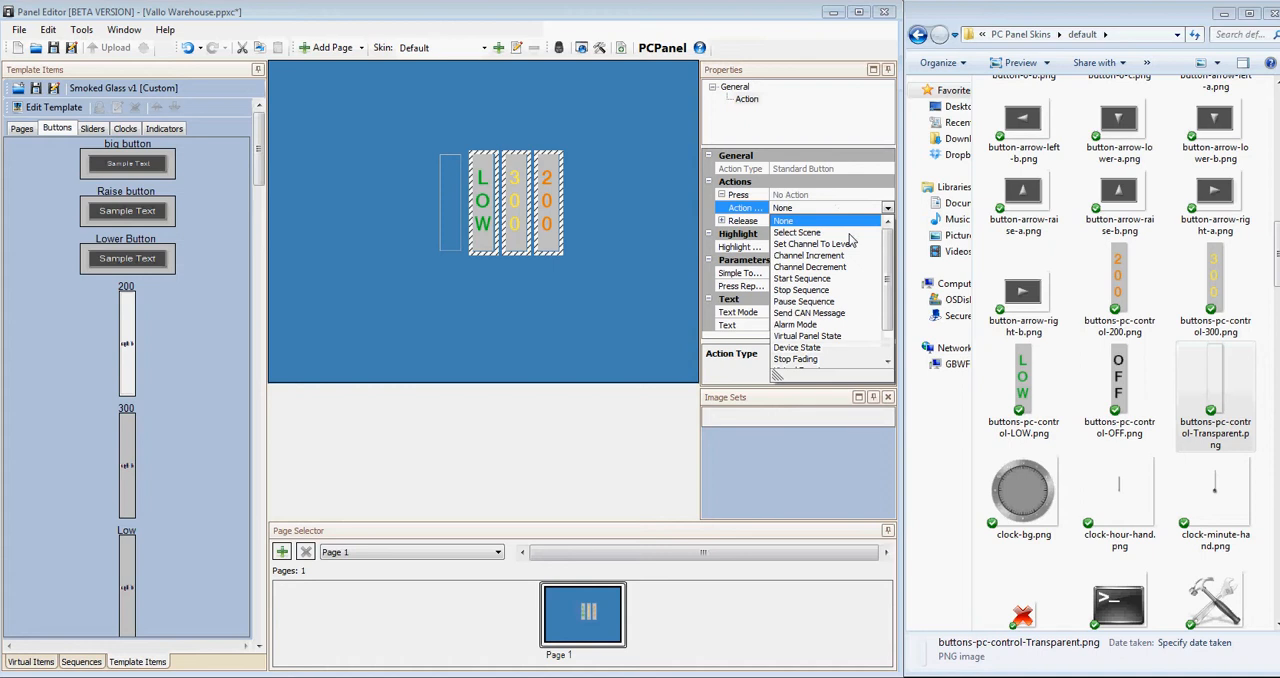
{"action": "left_click", "coordinate": [849, 236]}
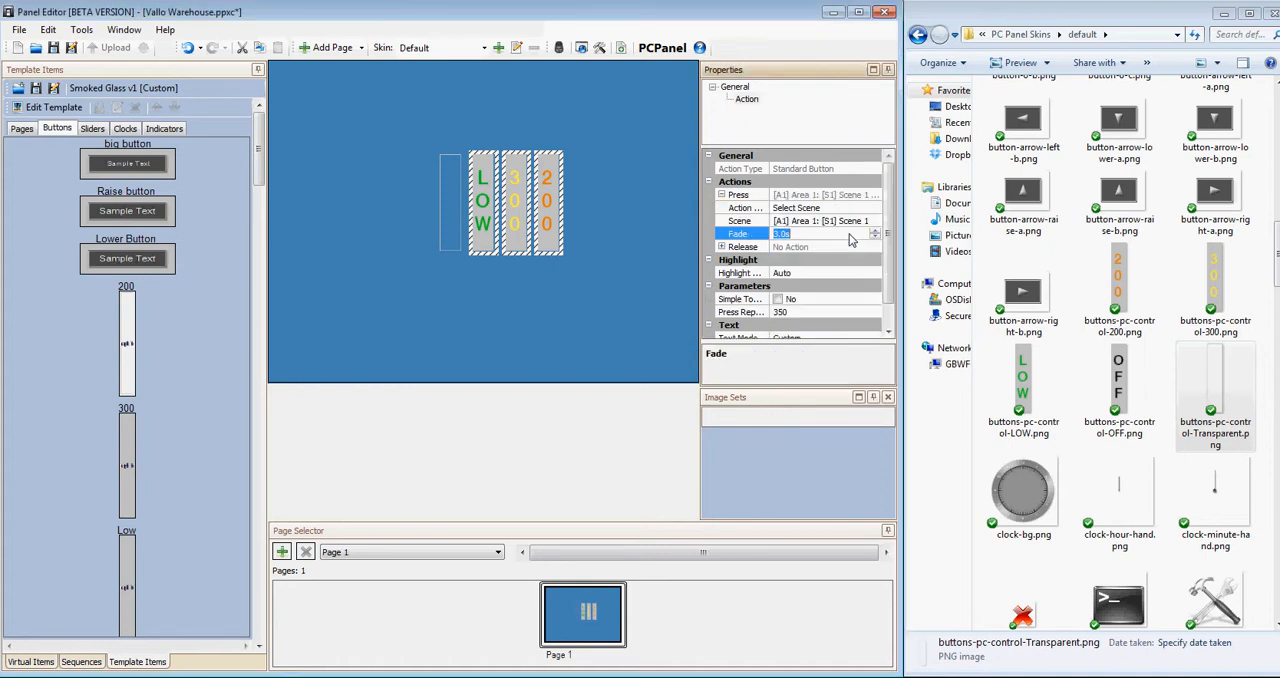
{"action": "left_click", "coordinate": [846, 221]}
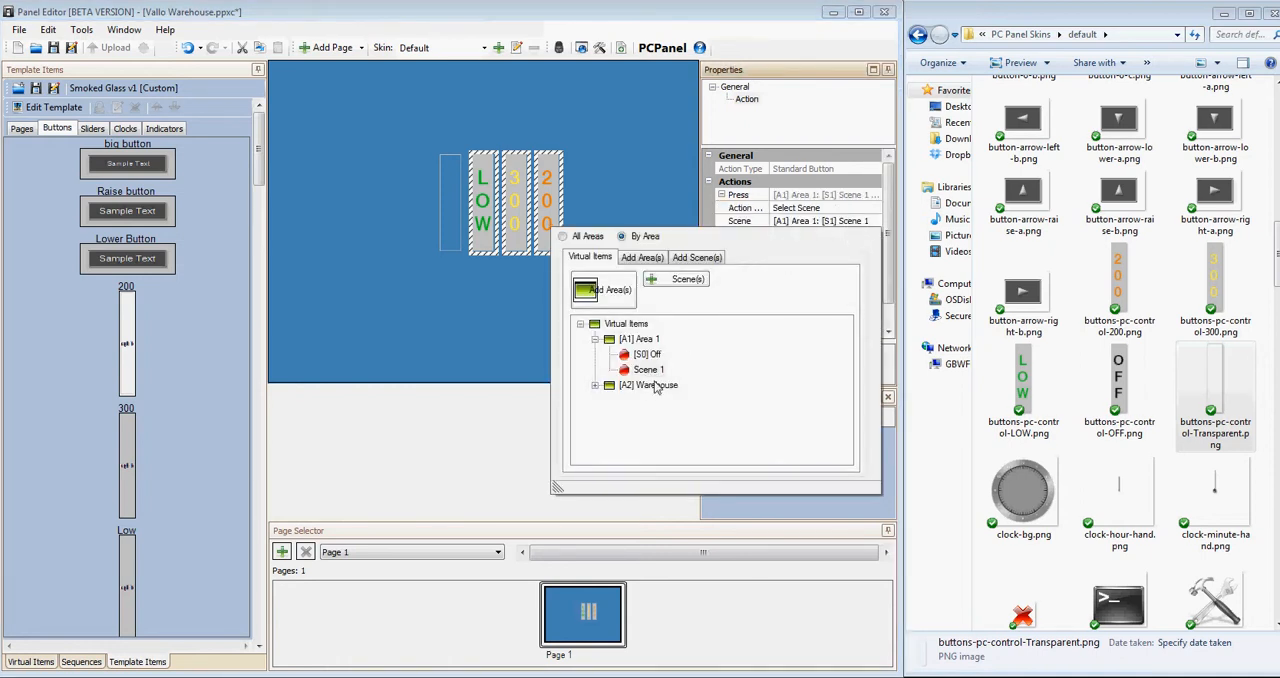
{"action": "left_click", "coordinate": [655, 387]}
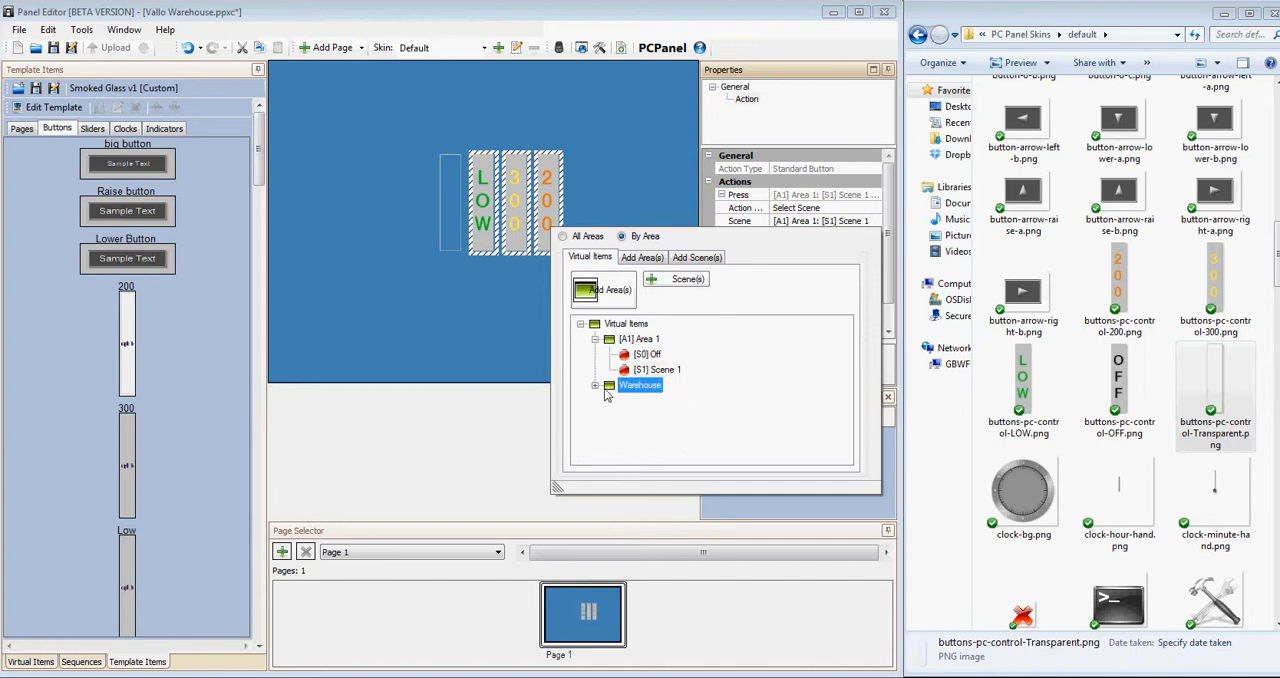
{"action": "left_click", "coordinate": [596, 387]}
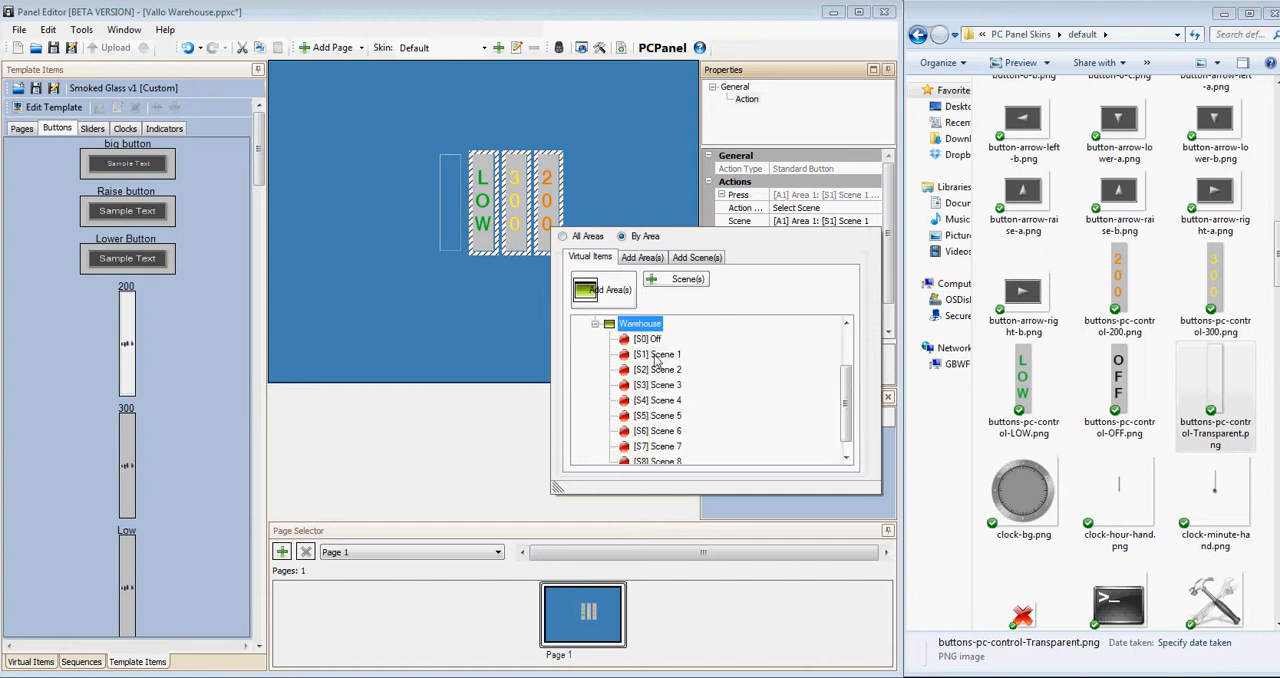
{"action": "double_click", "coordinate": [657, 356]}
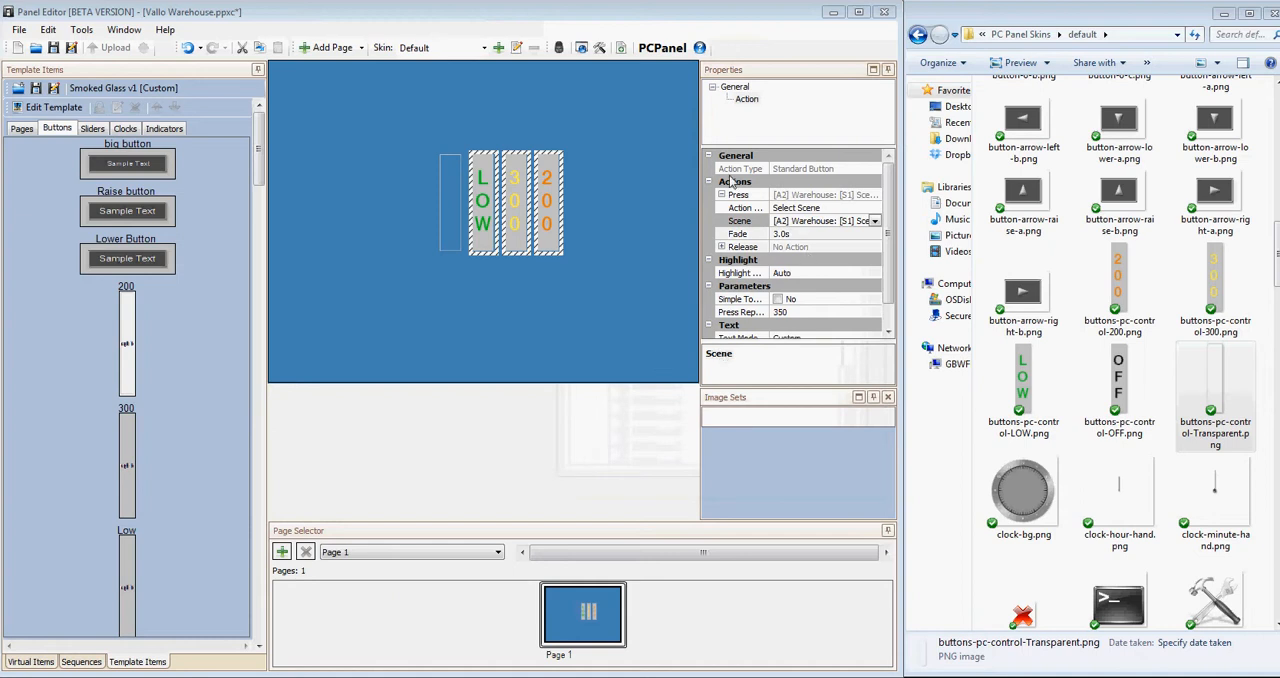
Choose Scene 1 of the Warehouse area as the 300 button's press scene.
{"action": "left_click", "coordinate": [588, 246]}
{"action": "left_click", "coordinate": [526, 242]}
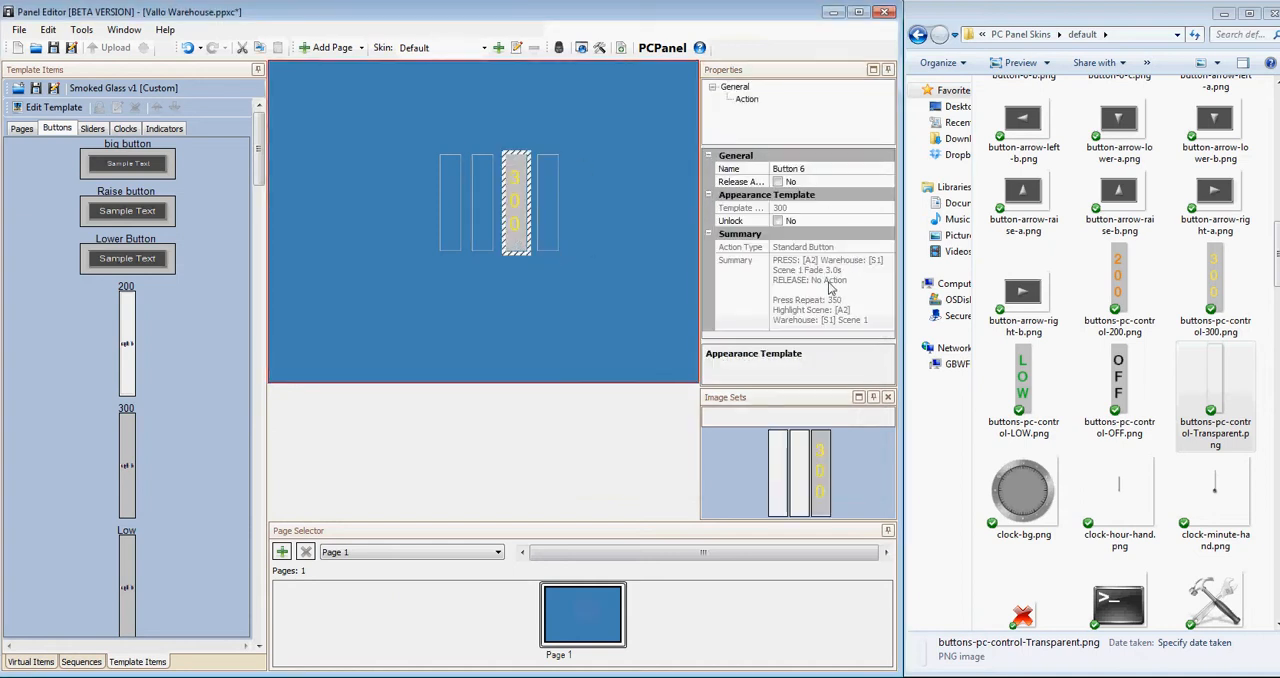
{"action": "left_click", "coordinate": [746, 99]}
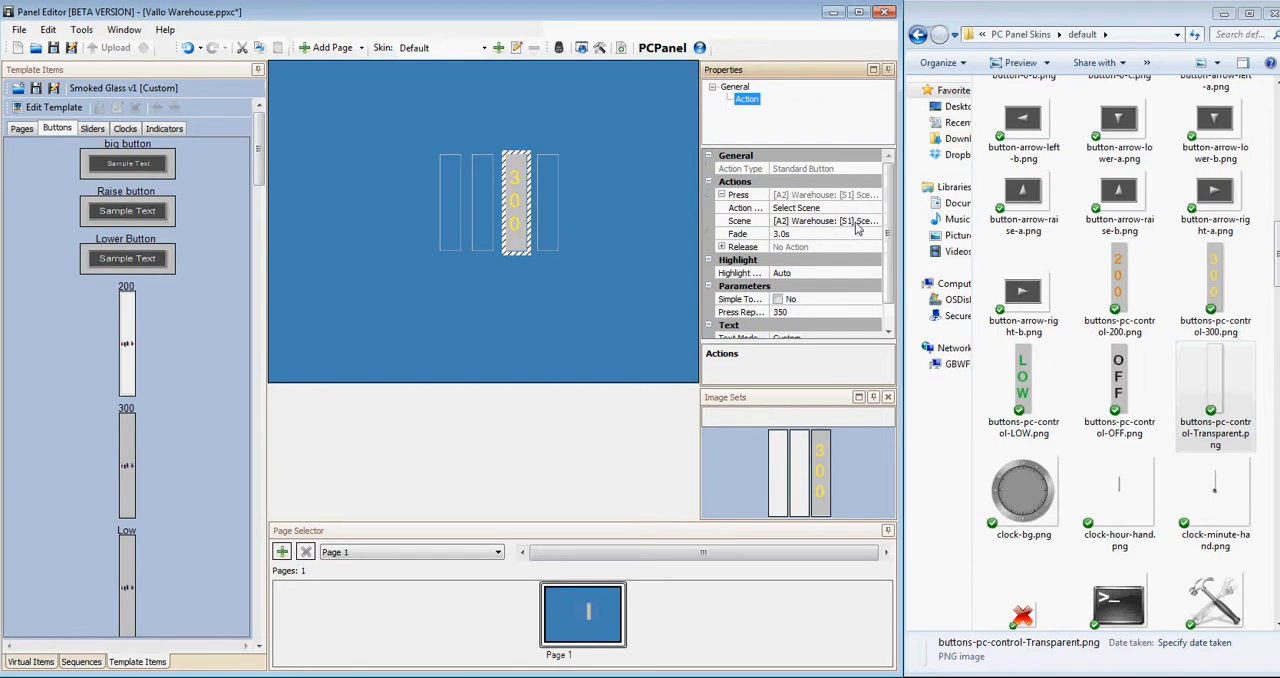
{"action": "left_click", "coordinate": [860, 228]}
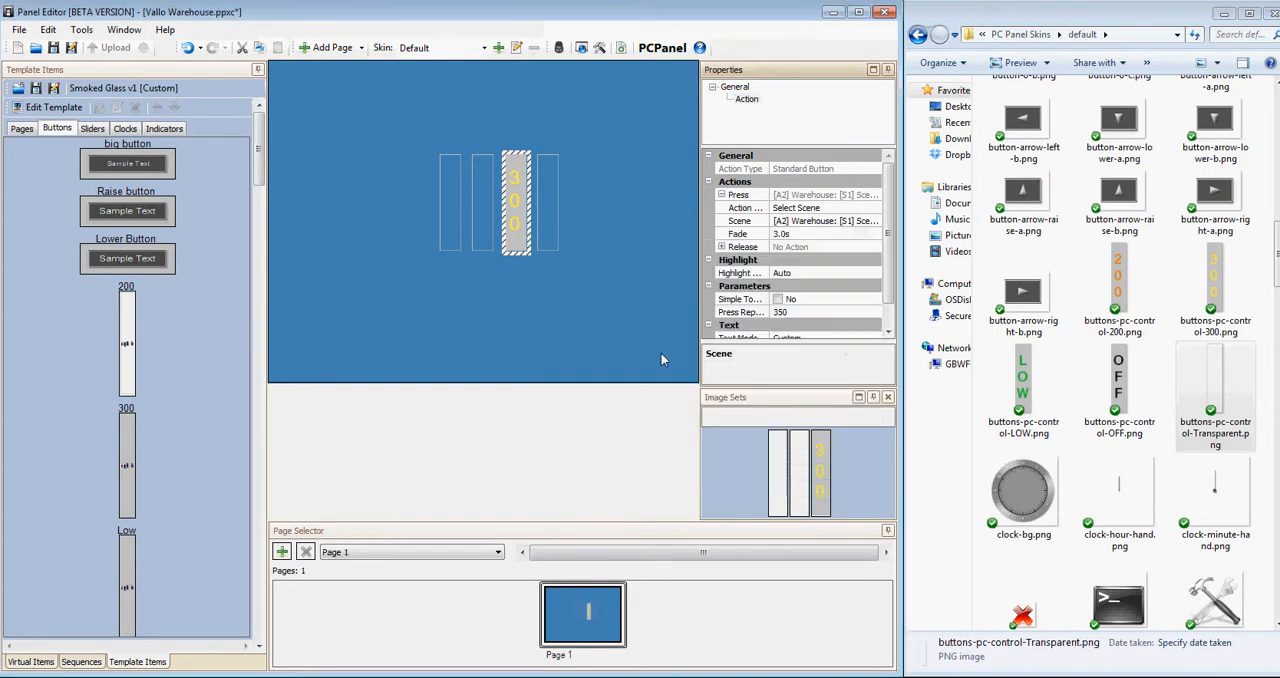
{"action": "left_click", "coordinate": [661, 350]}
Set the 200 button's press scene to Scene 2 of the Warehouse area.
{"action": "left_click", "coordinate": [557, 228]}
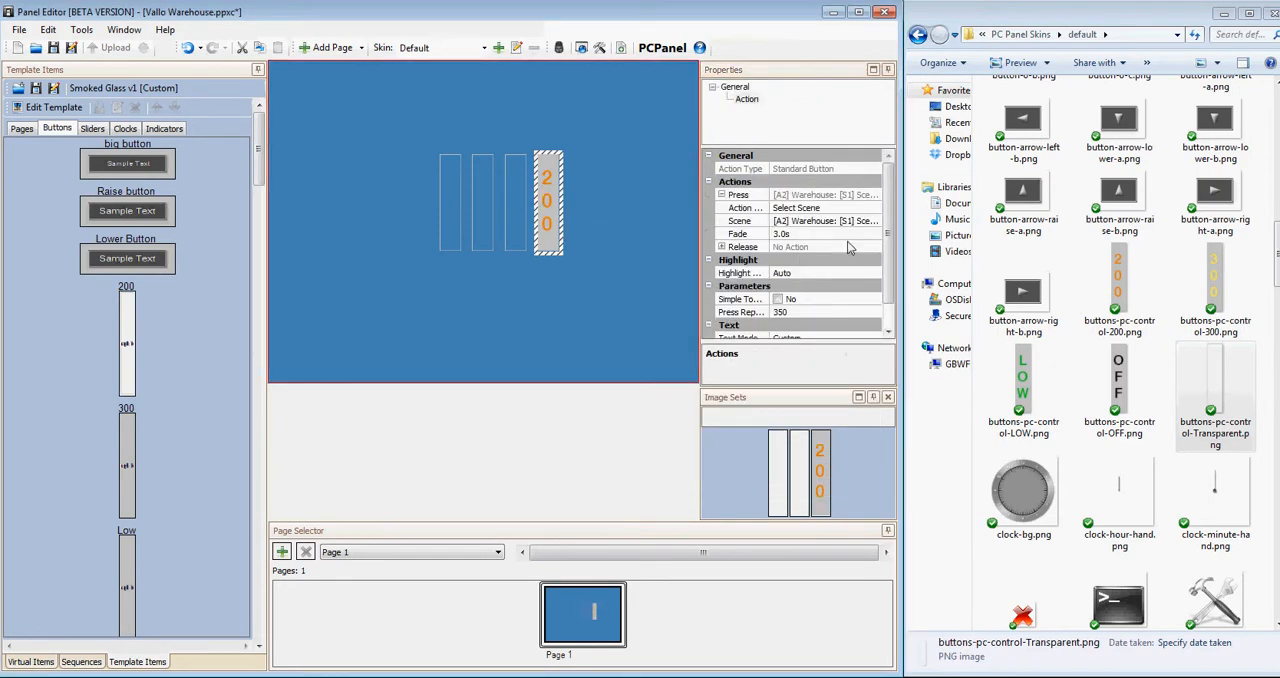
{"action": "left_click", "coordinate": [860, 227]}
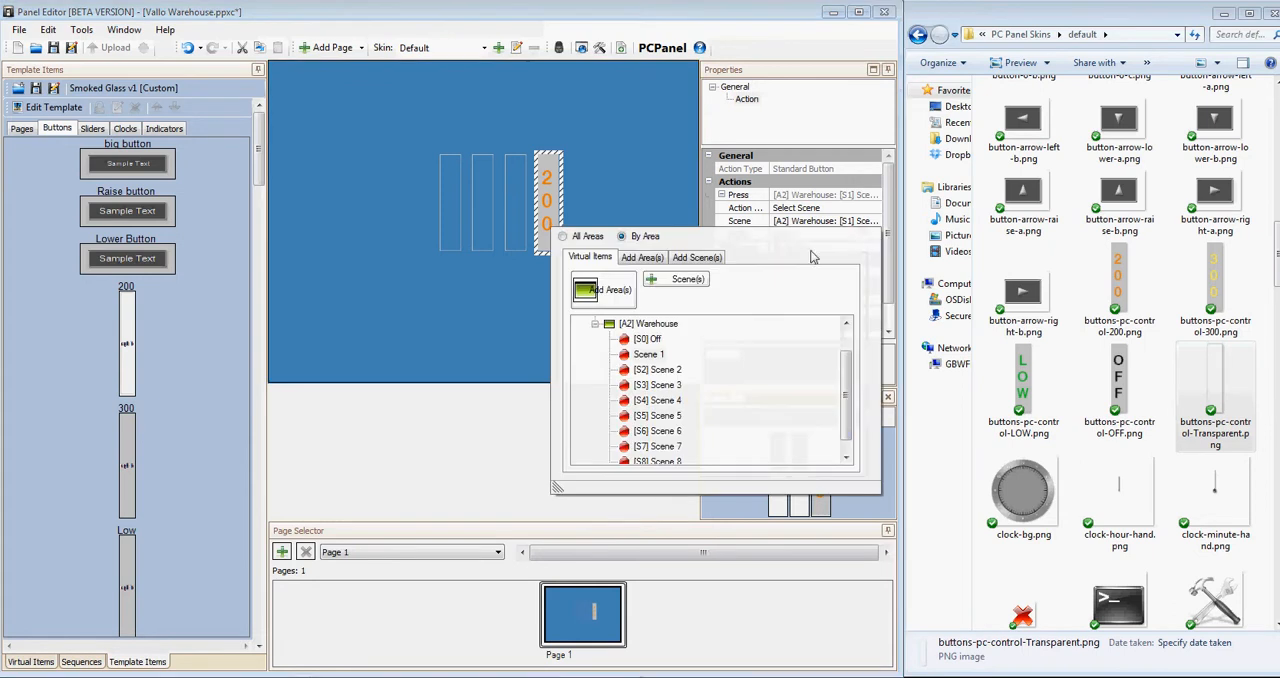
{"action": "left_click", "coordinate": [668, 370]}
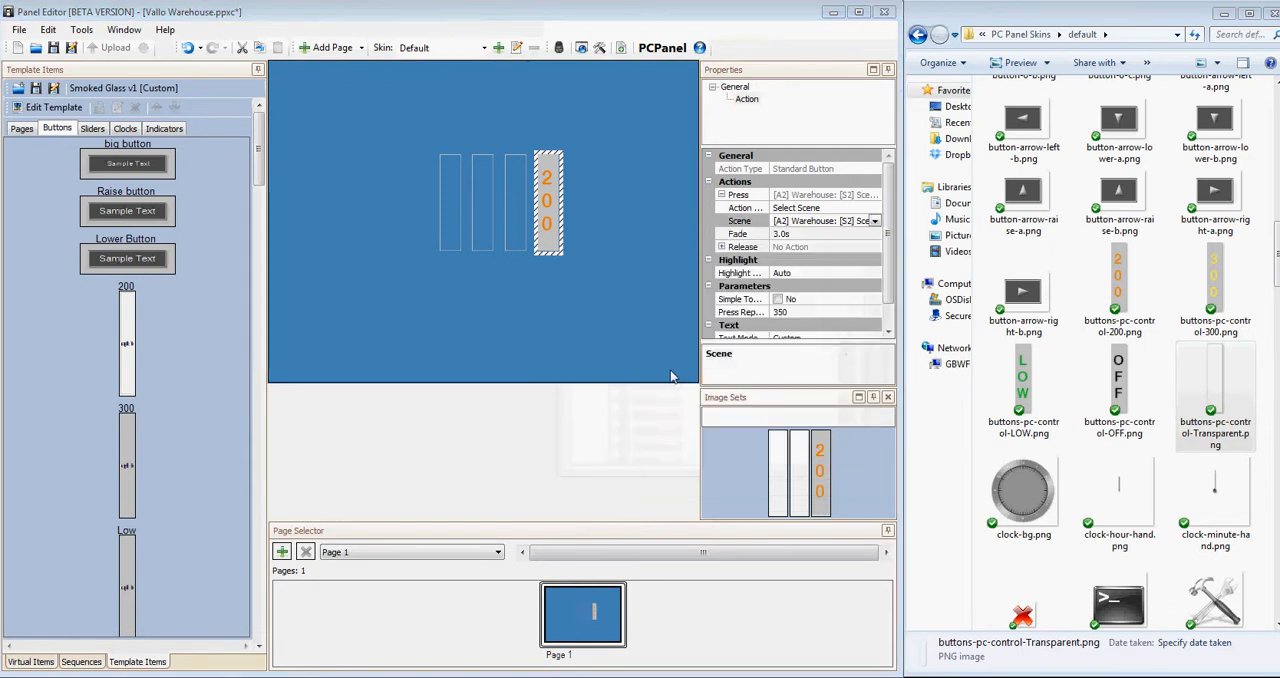
Set the LOW button's press scene to Scene 3 of the Warehouse area.
{"action": "left_click", "coordinate": [480, 227]}
{"action": "left_click", "coordinate": [858, 227]}
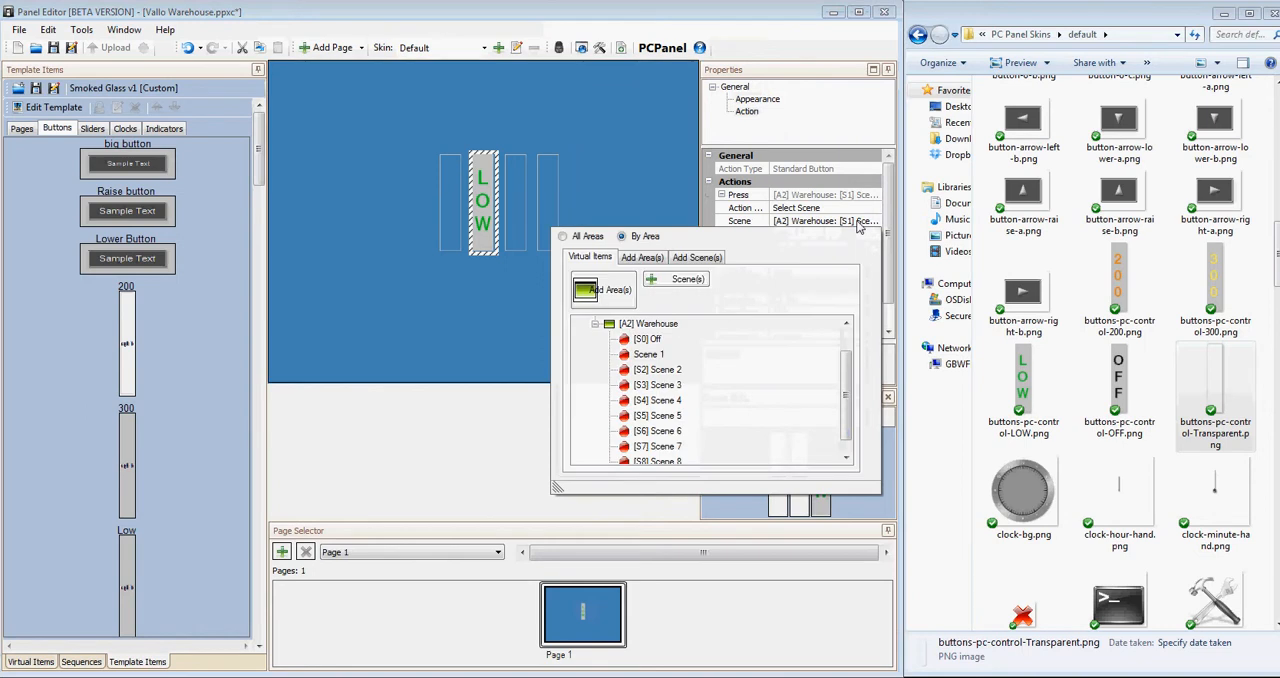
{"action": "left_click", "coordinate": [657, 385]}
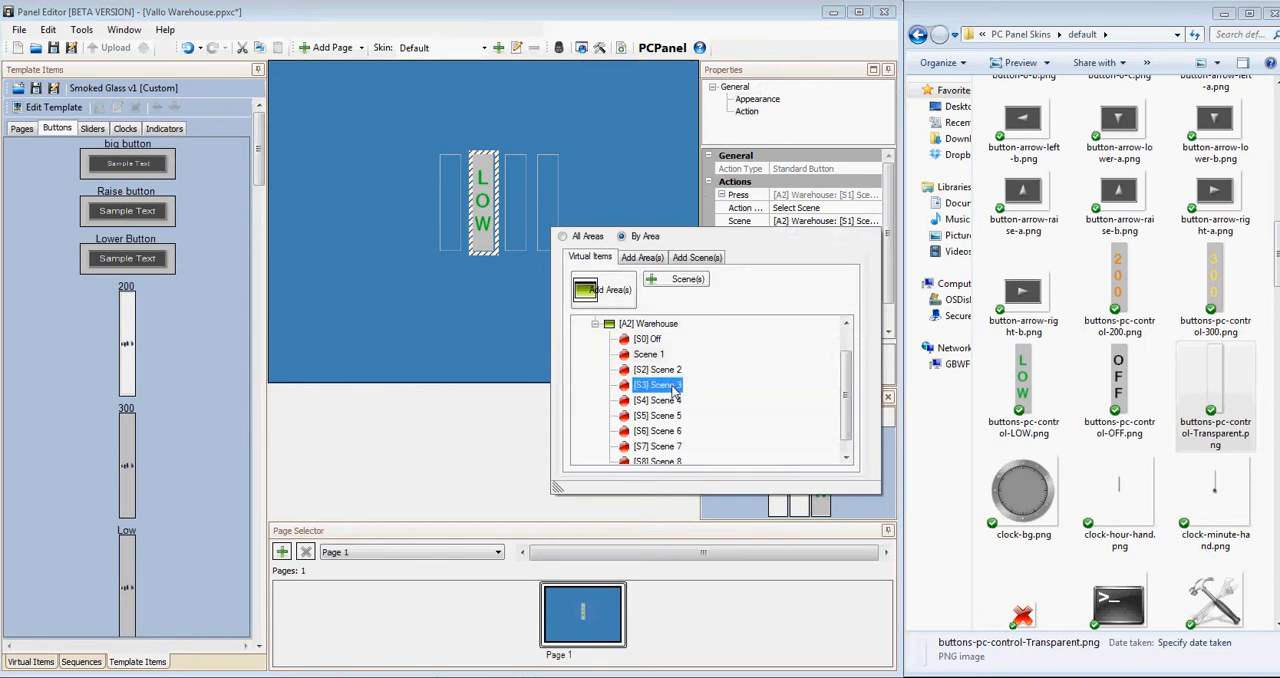
{"action": "left_click", "coordinate": [590, 192]}
Check the action summary of the OFF, LOW, 300 and 200 buttons one after another.
{"action": "left_click", "coordinate": [445, 224]}
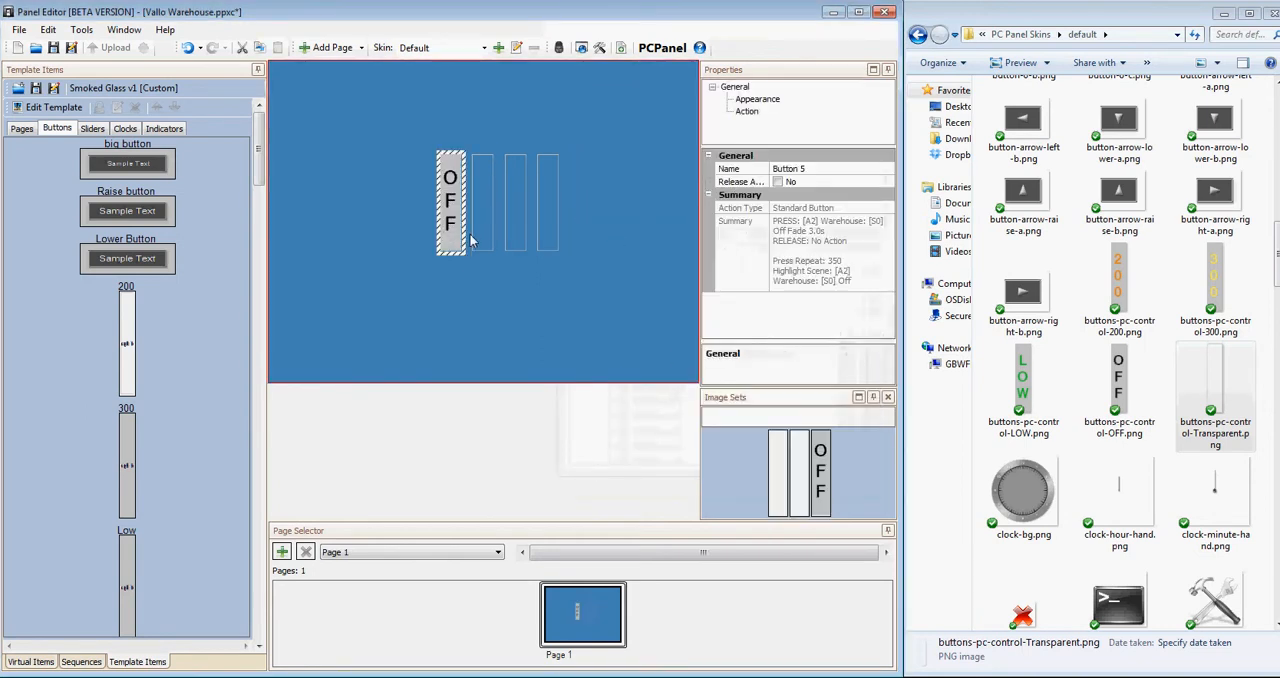
{"action": "left_click", "coordinate": [475, 240]}
{"action": "left_click", "coordinate": [510, 232]}
{"action": "left_click", "coordinate": [545, 237]}
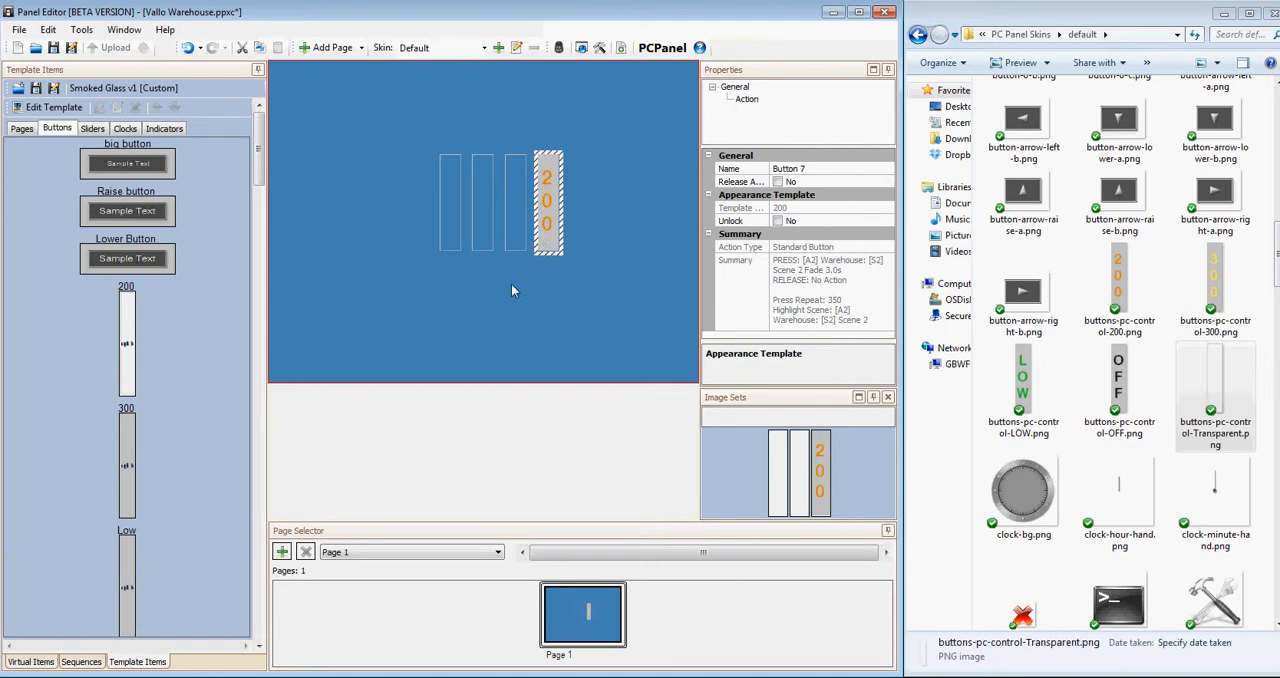
{"action": "left_click", "coordinate": [503, 313]}
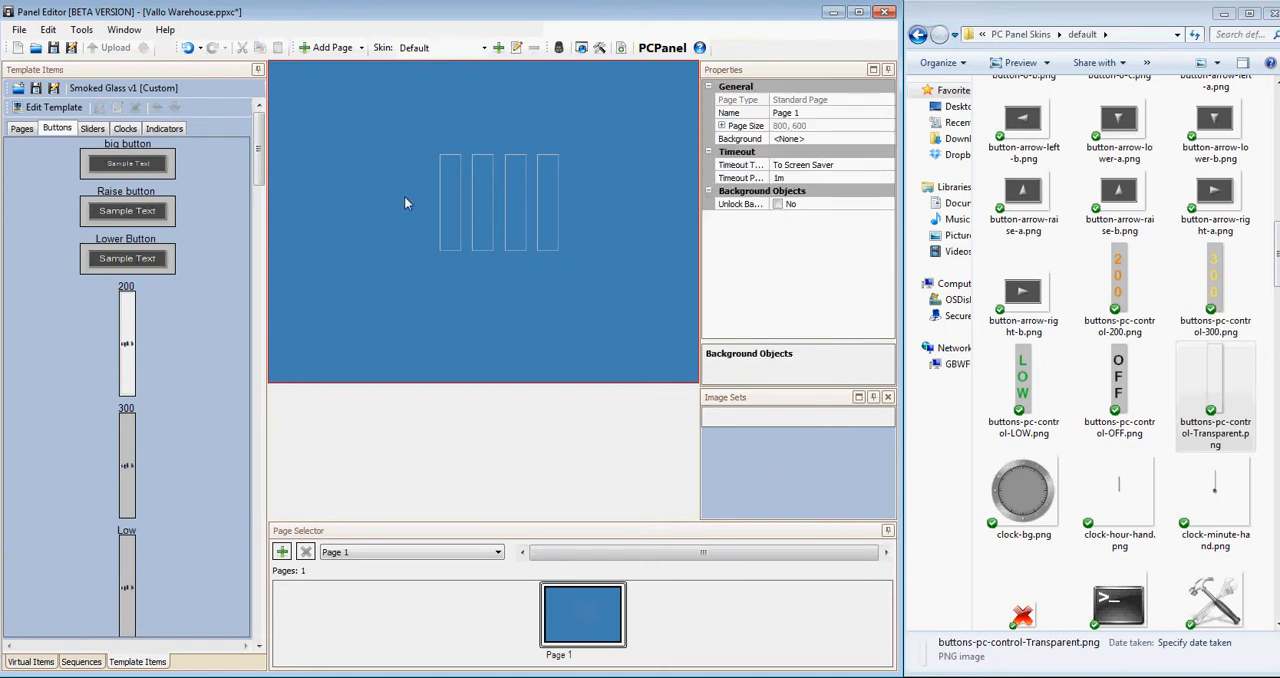
Add a Standard button to the page and place it just beside the lower left corner of the OFF button.
{"action": "right_click", "coordinate": [371, 95]}
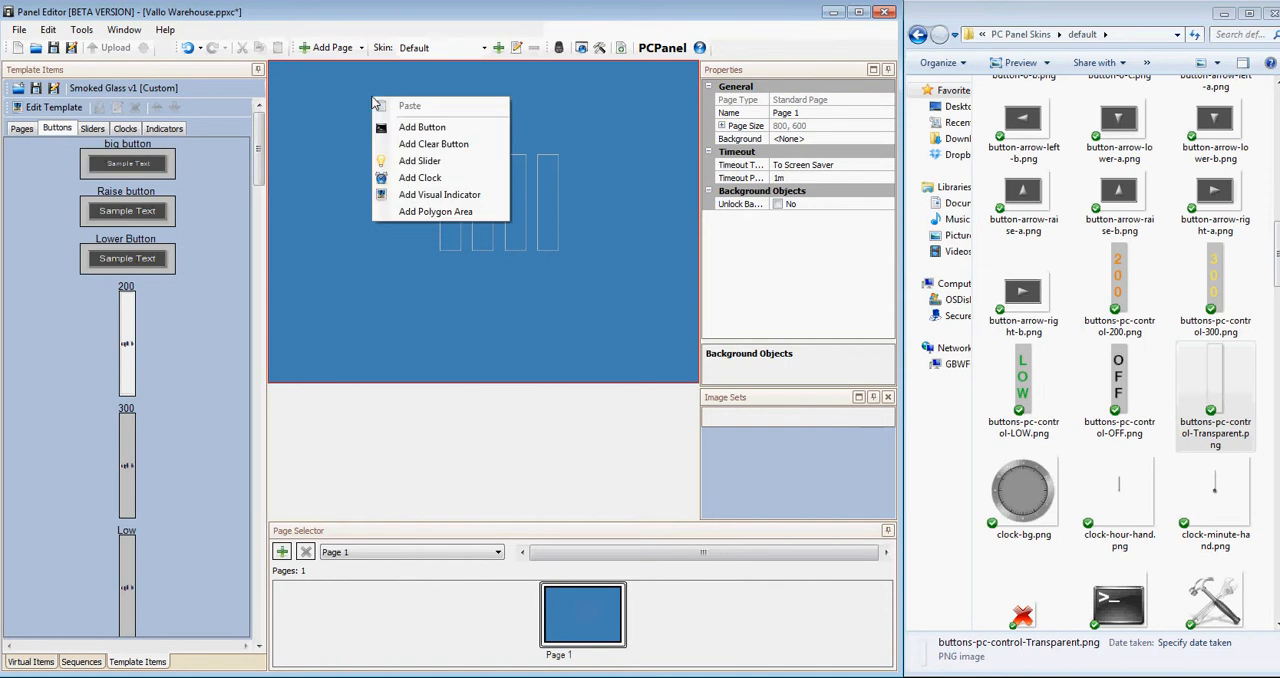
{"action": "left_click", "coordinate": [430, 130]}
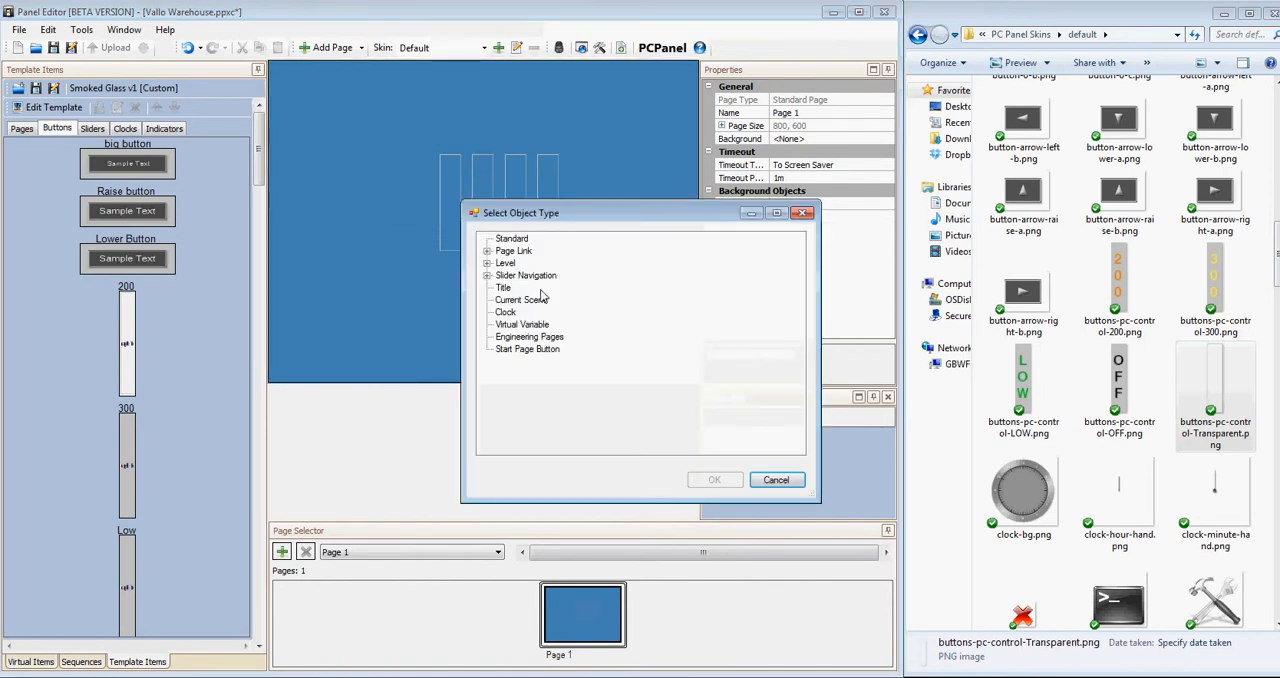
{"action": "left_click", "coordinate": [512, 239]}
{"action": "left_click", "coordinate": [710, 479]}
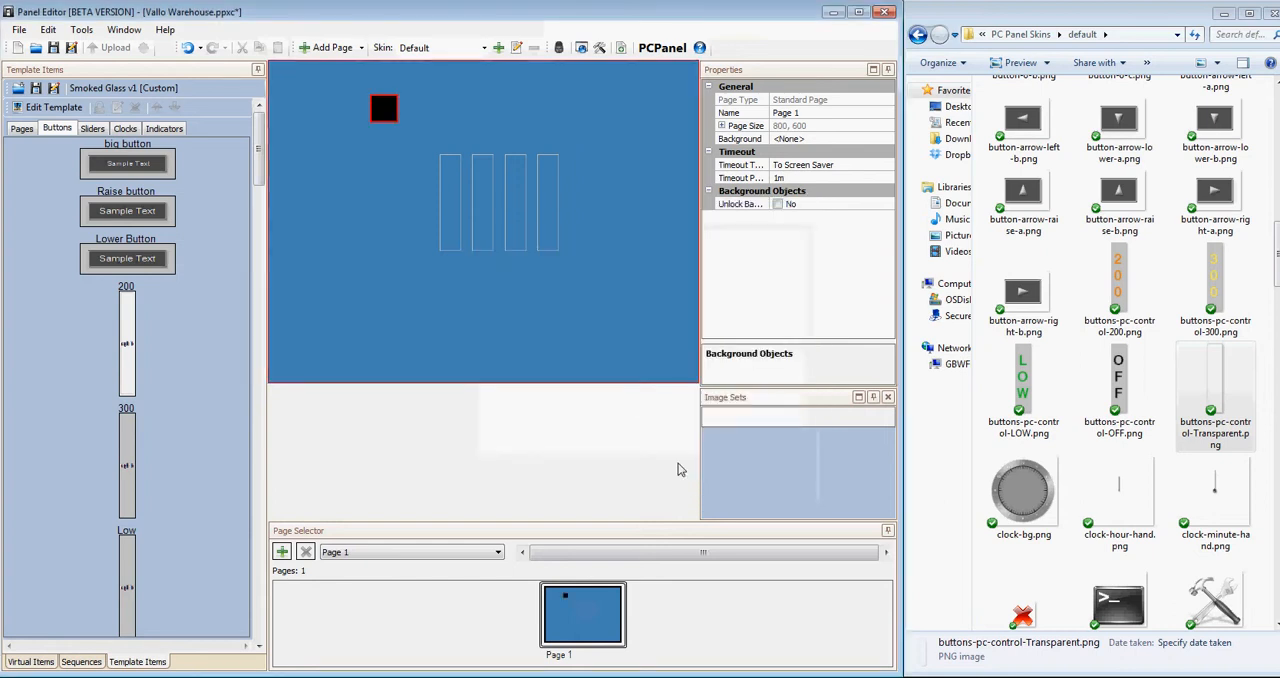
{"action": "mouse_move", "coordinate": [395, 122]}
{"action": "left_mouse_down"}
{"action": "mouse_move", "coordinate": [403, 237]}
{"action": "mouse_move", "coordinate": [427, 278]}
{"action": "left_mouse_up"}
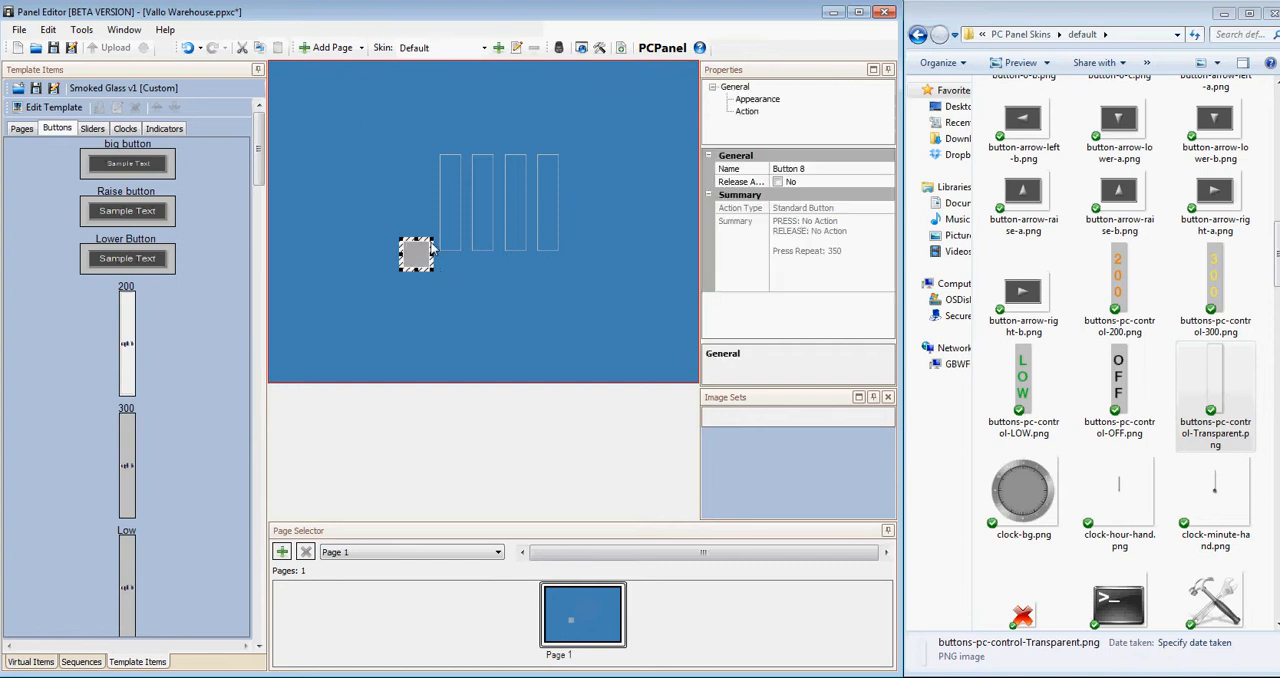
Turn off the background drawing of the new standard button beside the OFF button.
{"action": "right_click", "coordinate": [424, 258]}
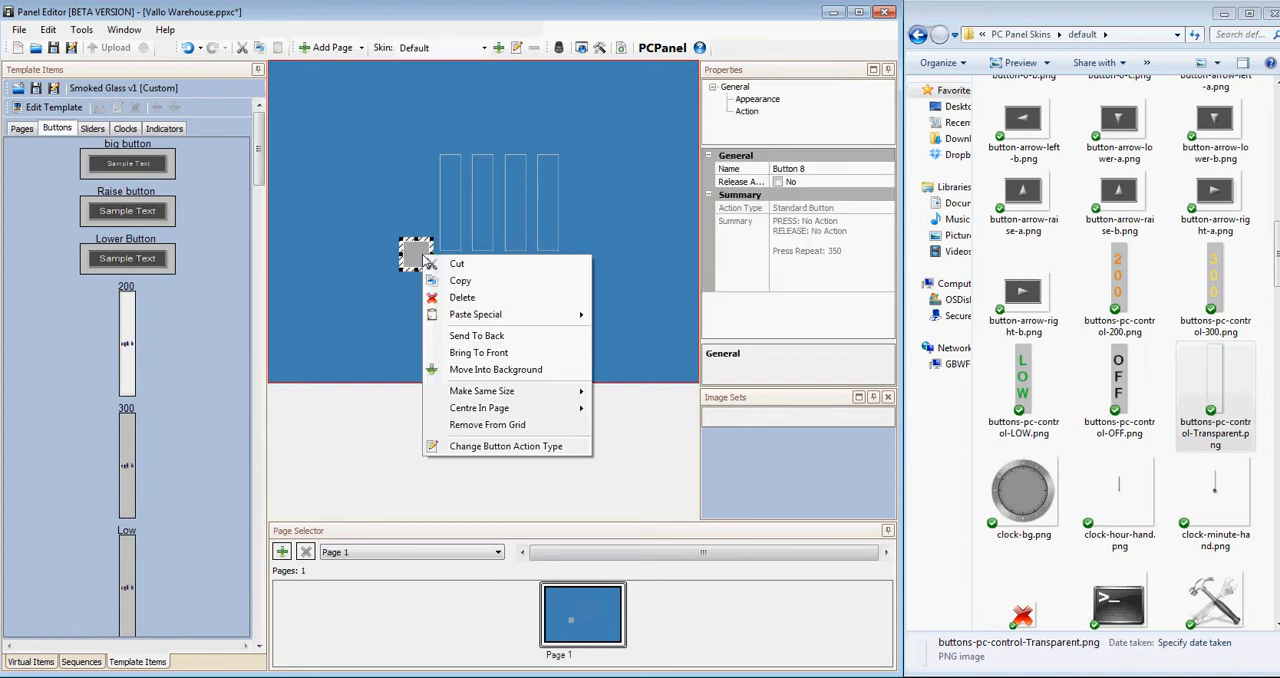
{"action": "left_click", "coordinate": [608, 206]}
{"action": "left_click", "coordinate": [416, 256]}
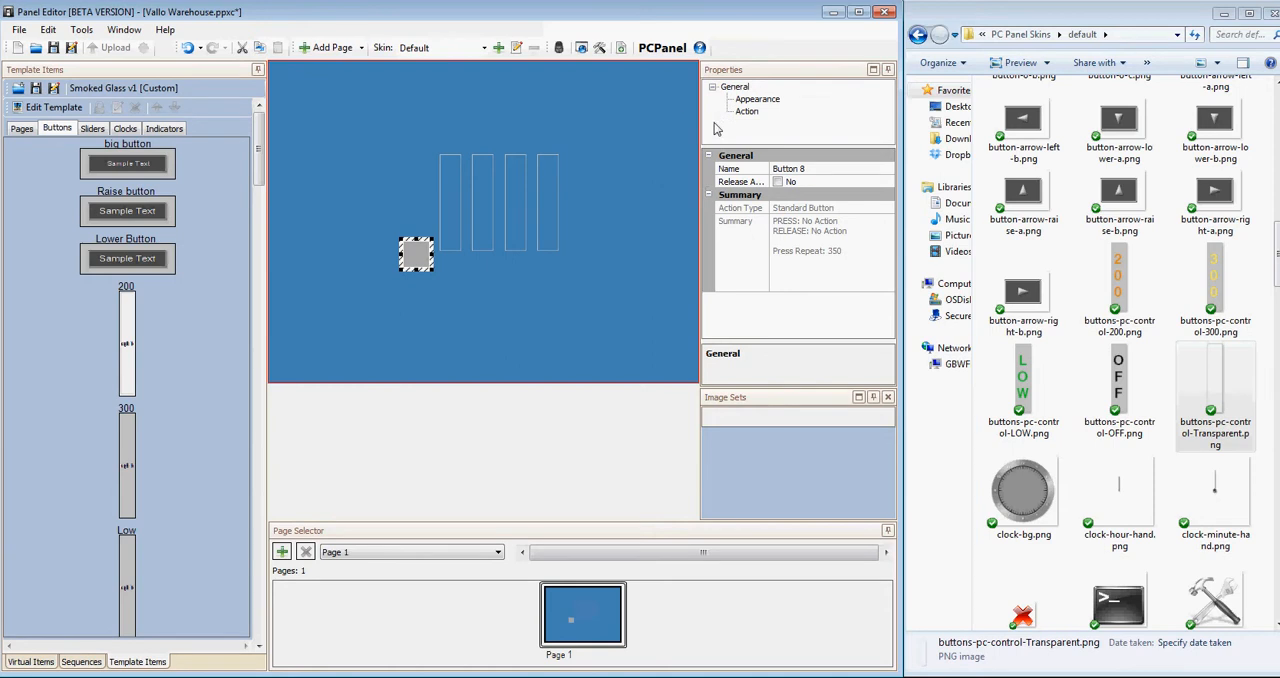
{"action": "left_click", "coordinate": [757, 99]}
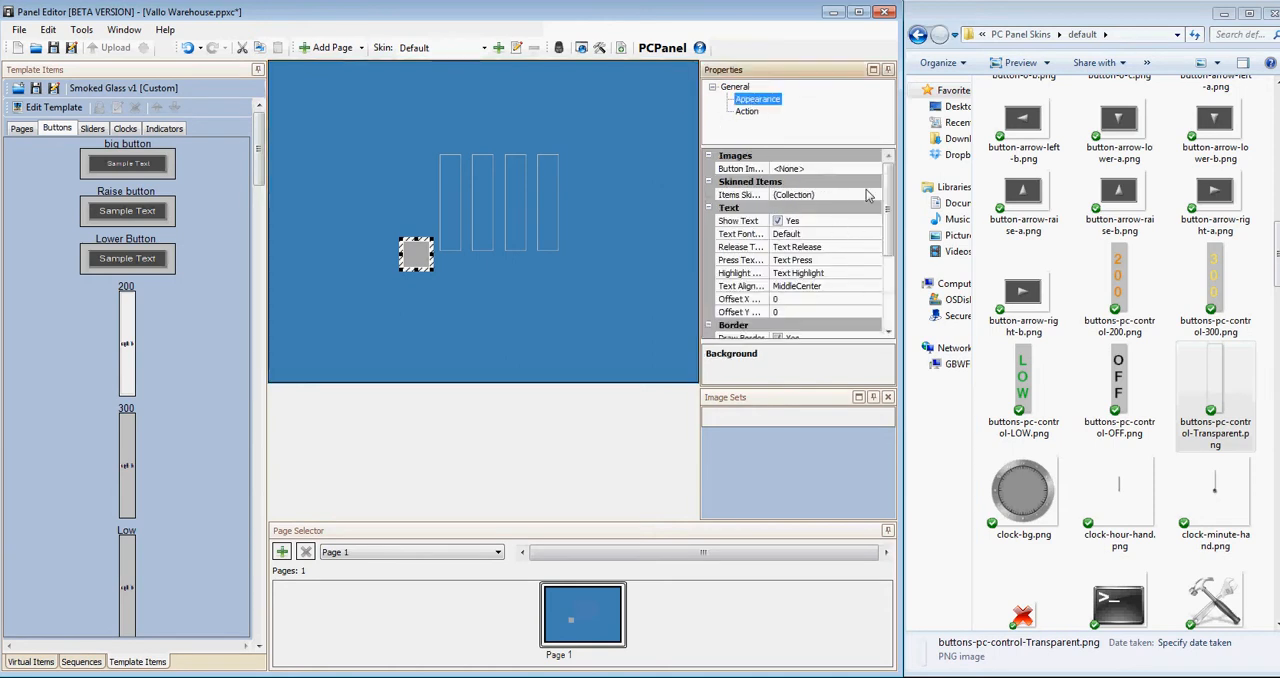
{"action": "scroll", "coordinate": [880, 277], "scroll_direction": "down", "scroll_amount": 4}
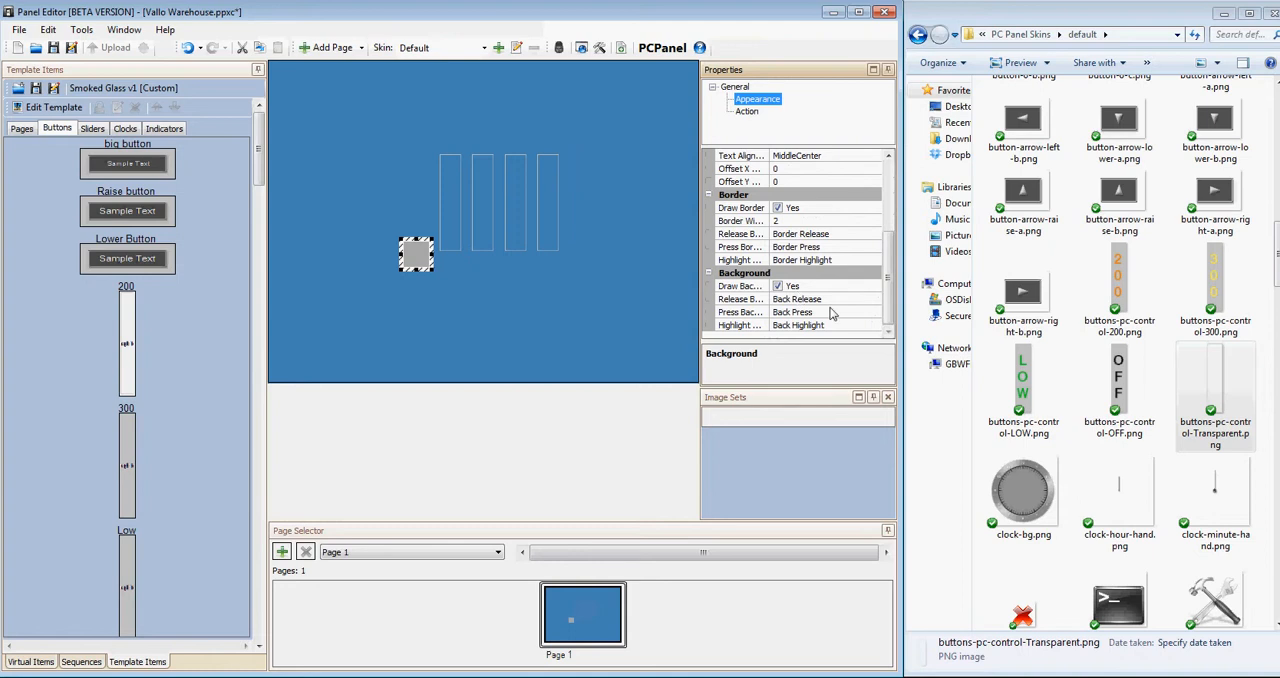
{"action": "left_click", "coordinate": [778, 287]}
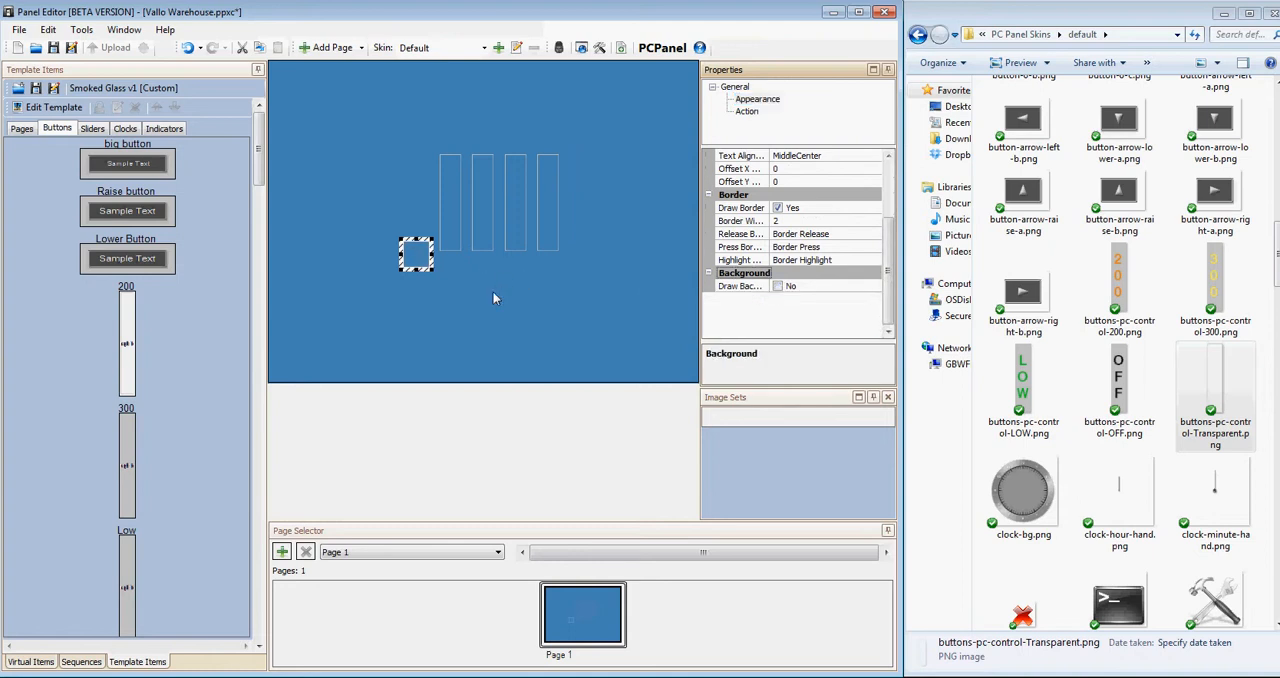
Stretch the new standard button into a tall narrow rectangle and move it to the left of the four existing buttons.
{"action": "left_click", "coordinate": [465, 292]}
{"action": "left_click", "coordinate": [423, 259]}
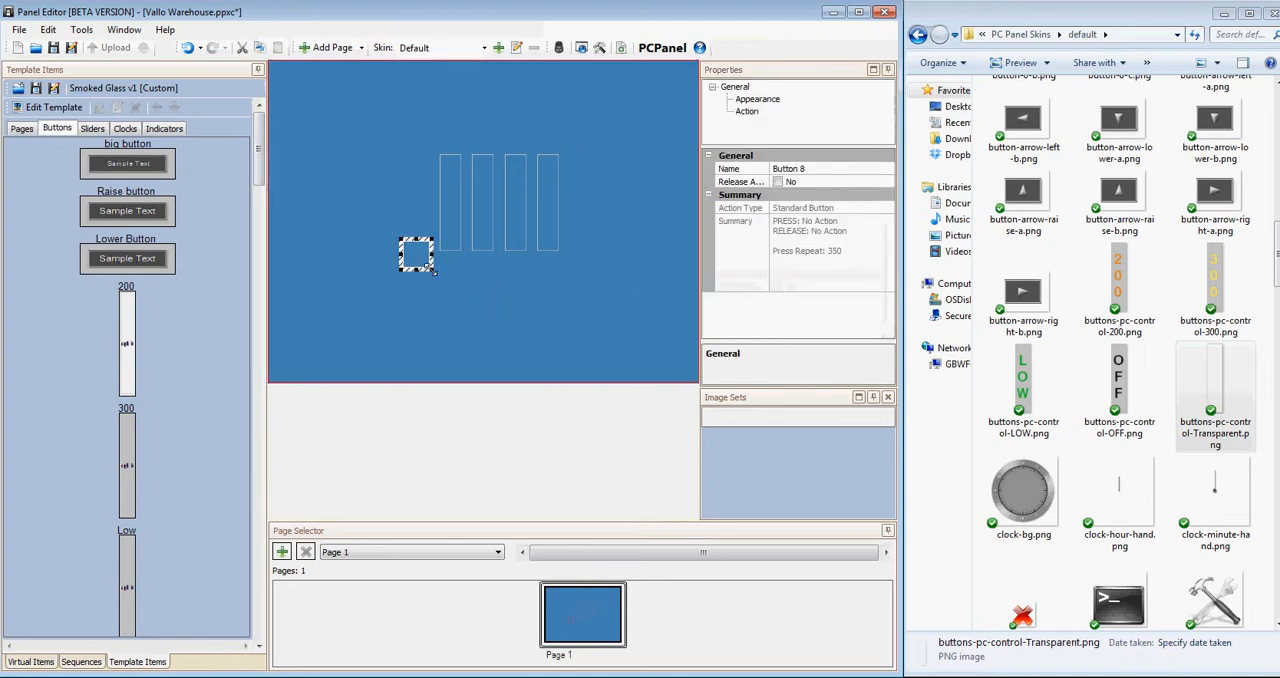
{"action": "left_click_drag", "start_coordinate": [432, 242], "coordinate": [432, 132]}
{"action": "left_click_drag", "start_coordinate": [417, 177], "coordinate": [362, 160]}
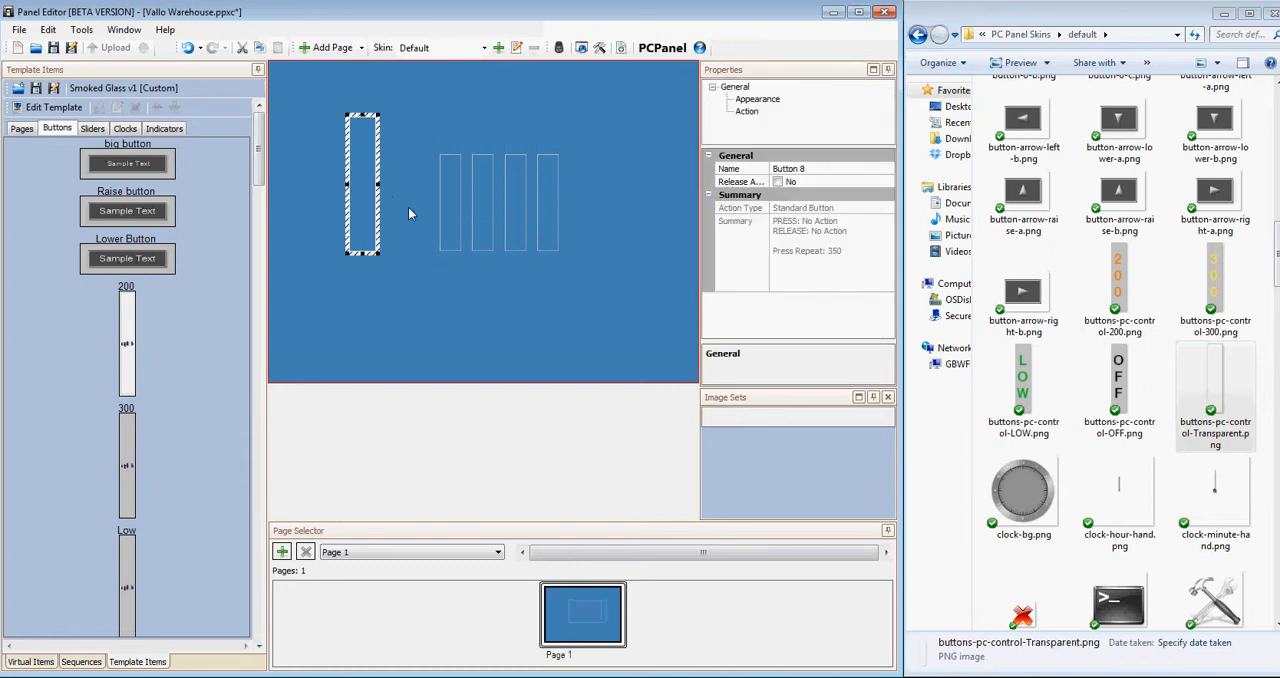
{"action": "left_click", "coordinate": [455, 299]}
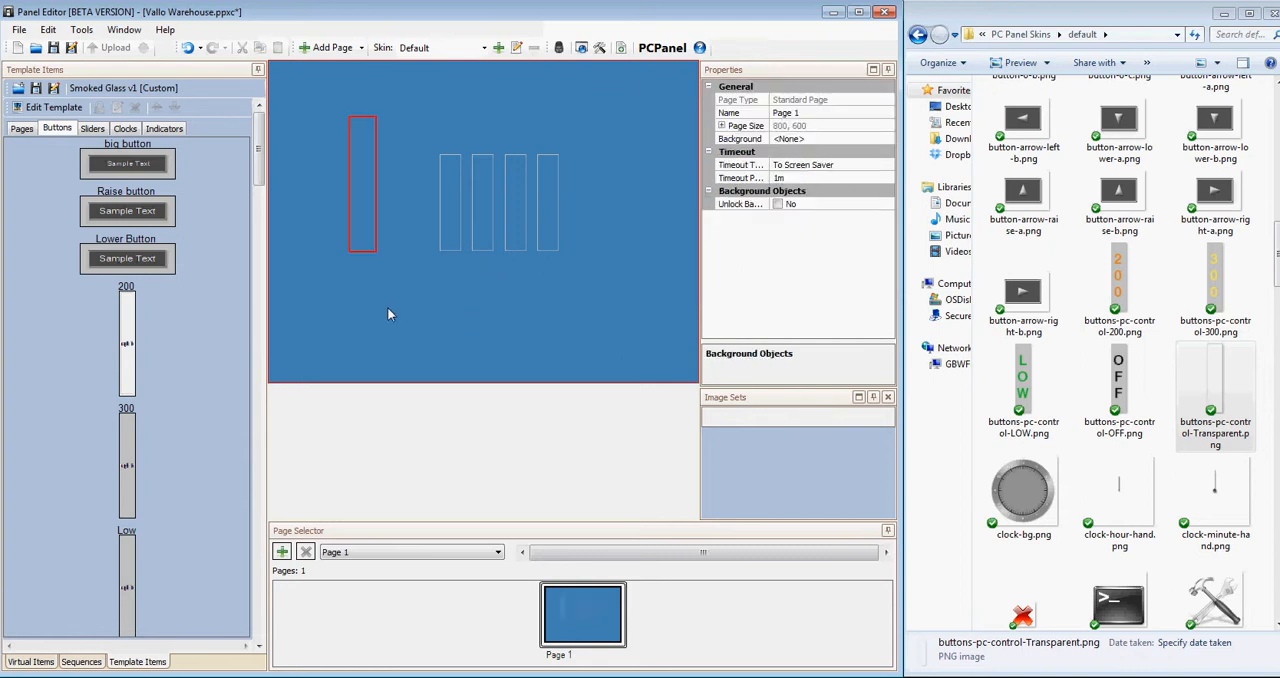
Create a new sequence with the name Sequence and add a first step to it.
{"action": "left_click", "coordinate": [81, 661]}
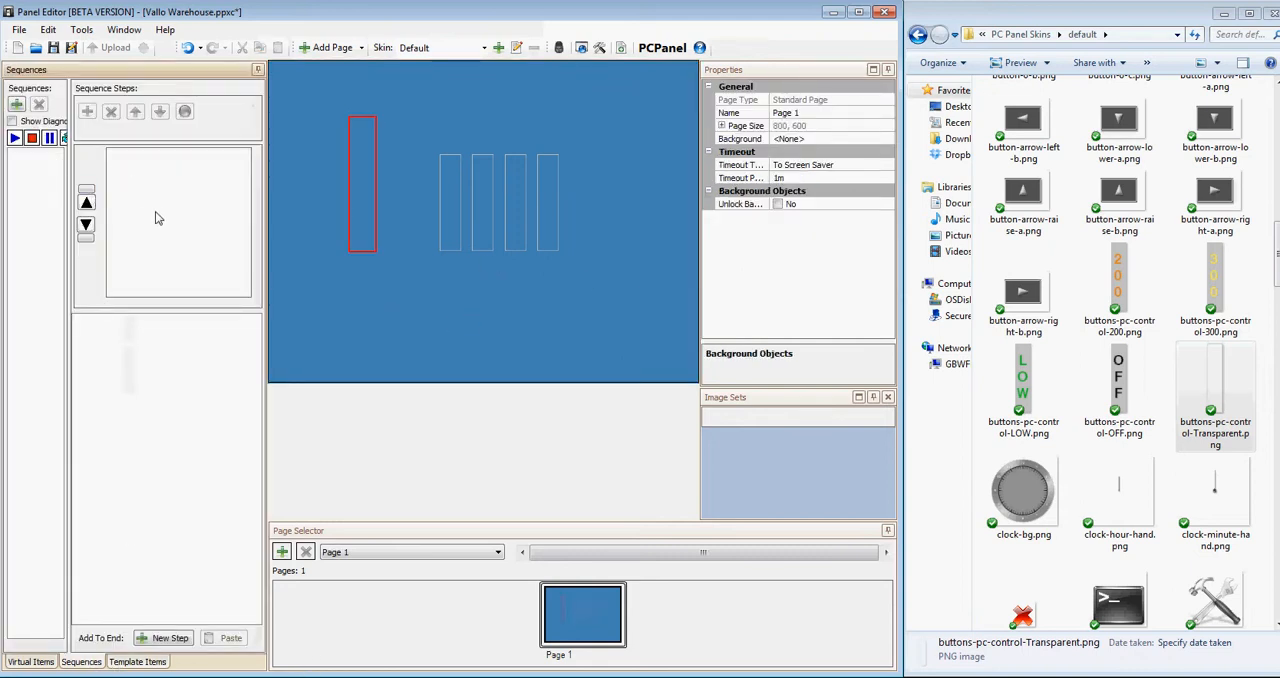
{"action": "left_click", "coordinate": [17, 105]}
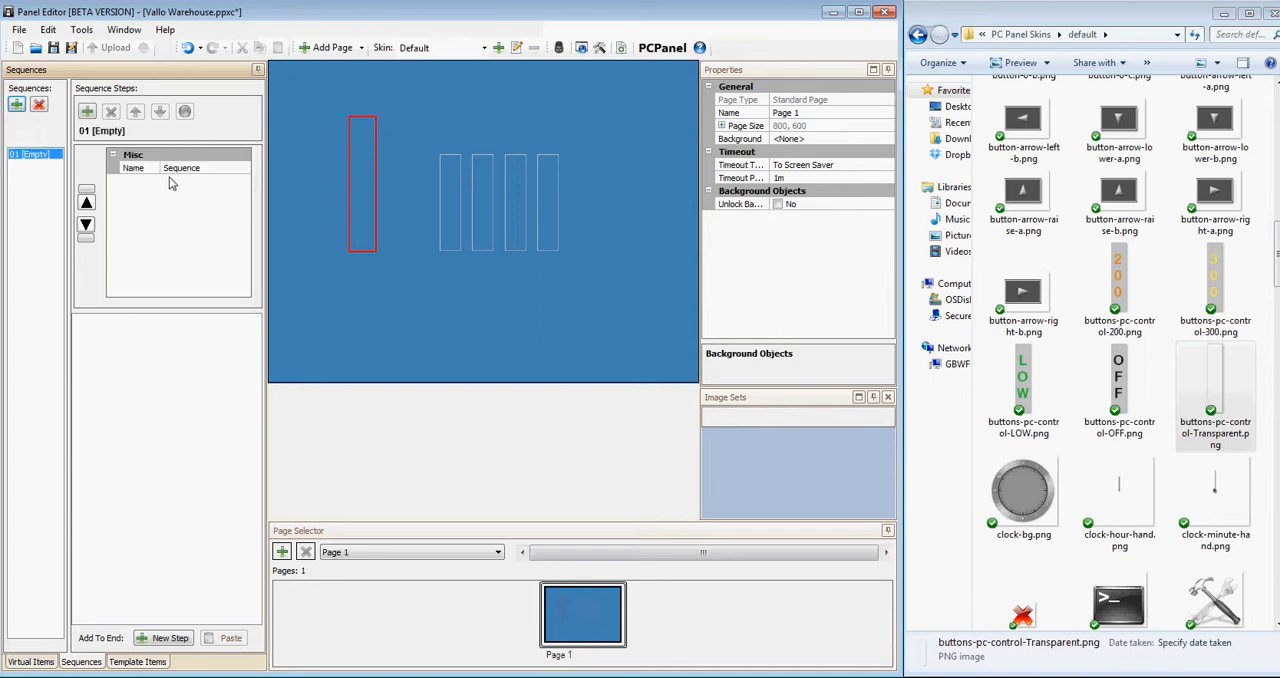
{"action": "left_click", "coordinate": [134, 169]}
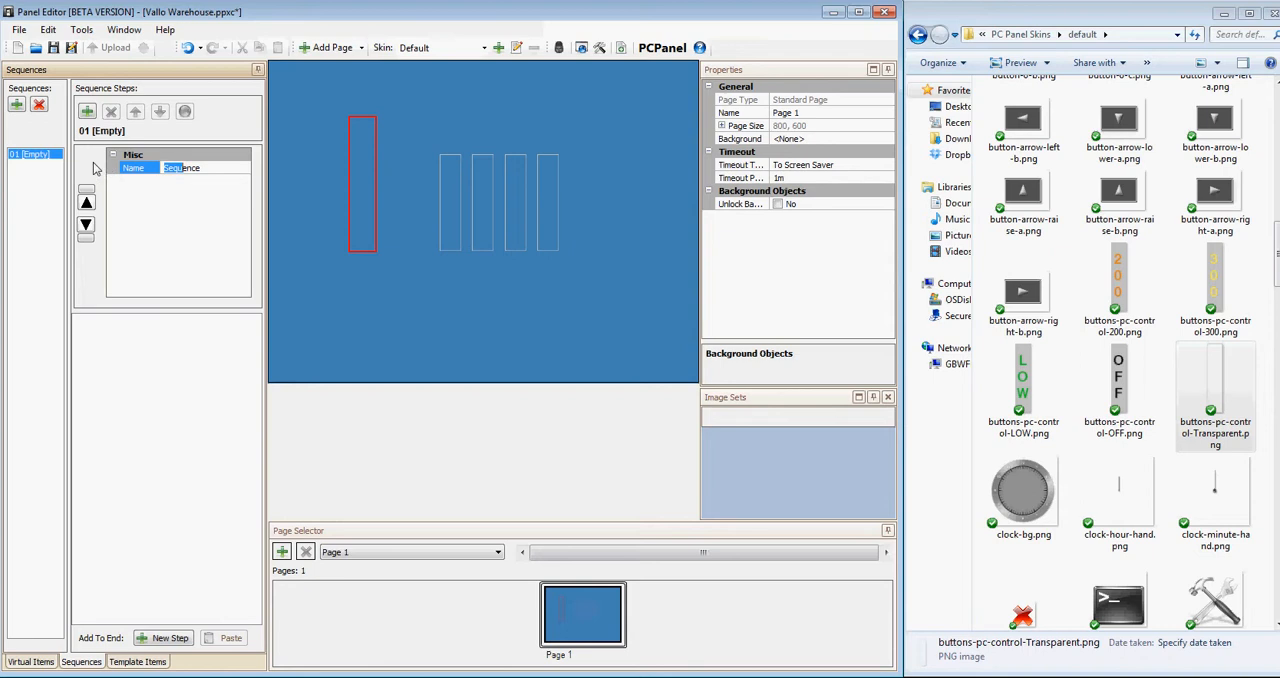
{"action": "left_click", "coordinate": [88, 112]}
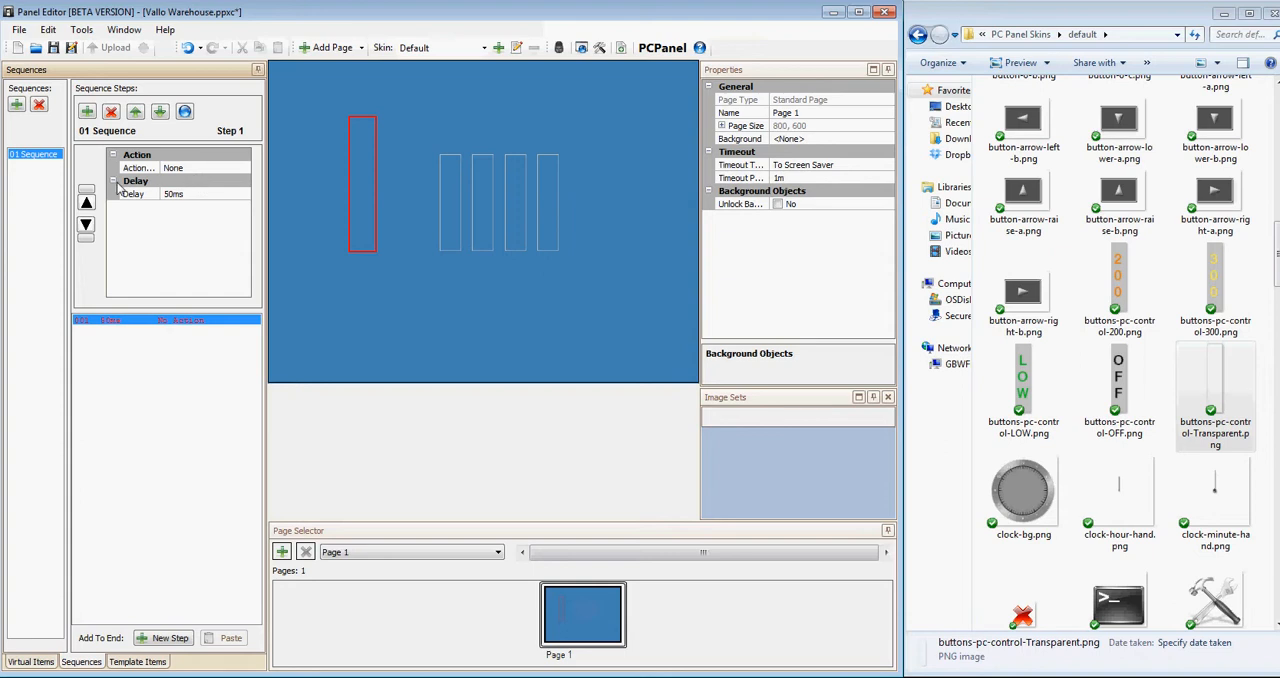
Make the first sequence step a Select Scene action for Scene 1 of the Warehouse area.
{"action": "left_click", "coordinate": [196, 176]}
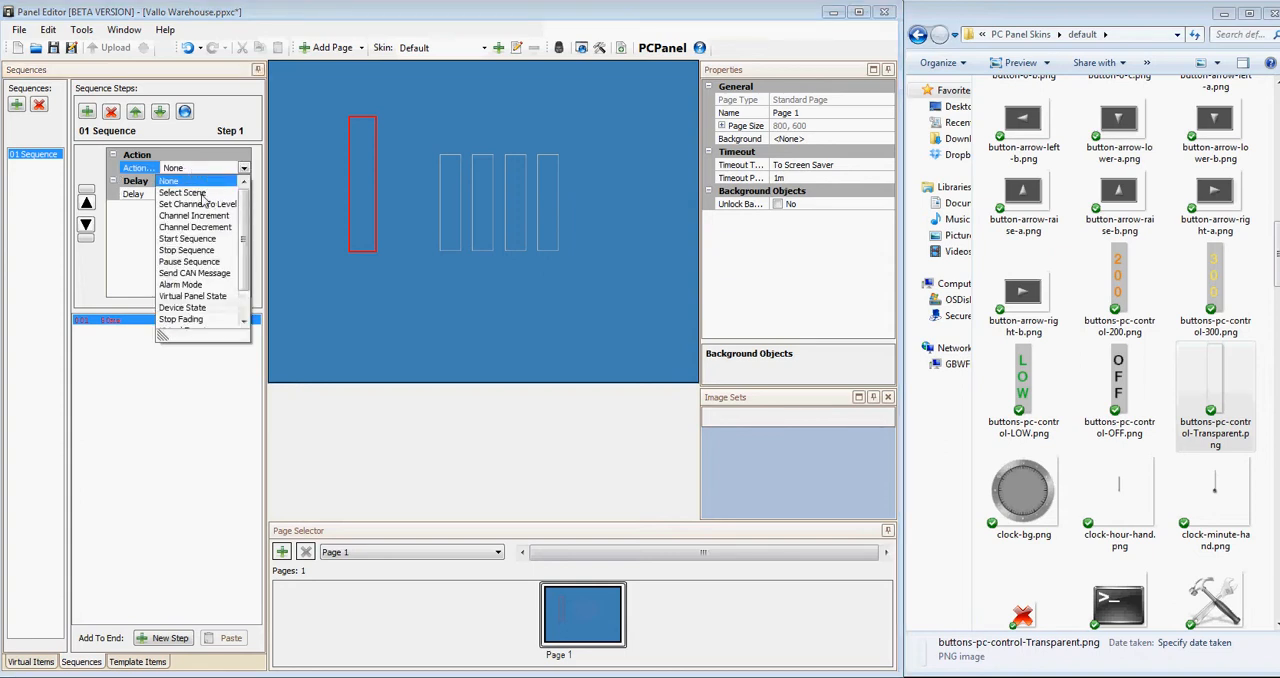
{"action": "left_click", "coordinate": [201, 193]}
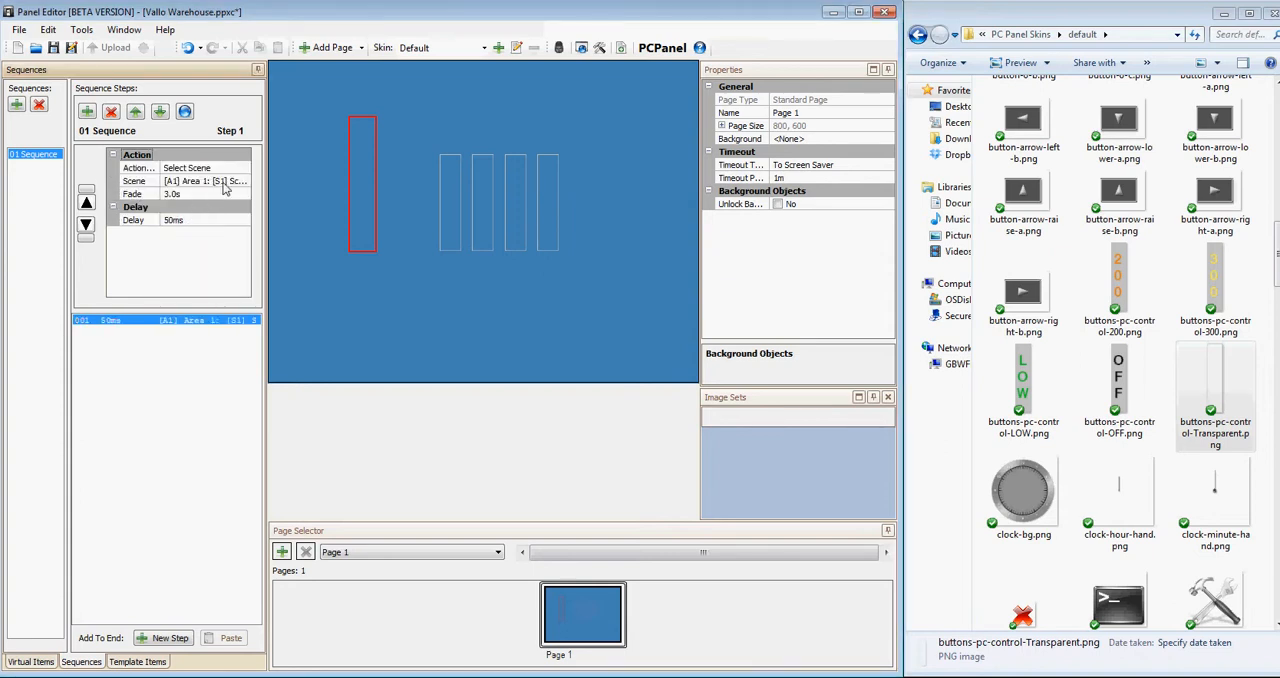
{"action": "left_click", "coordinate": [224, 184]}
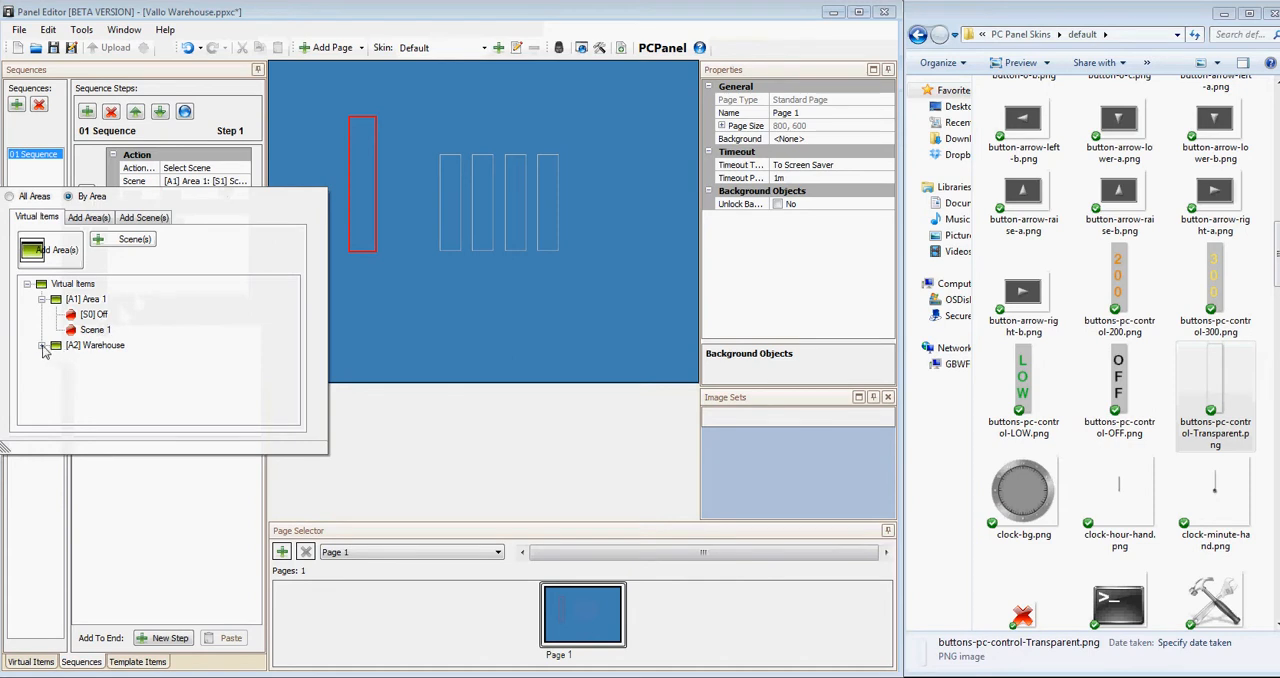
{"action": "left_click", "coordinate": [42, 346]}
{"action": "left_click", "coordinate": [104, 314]}
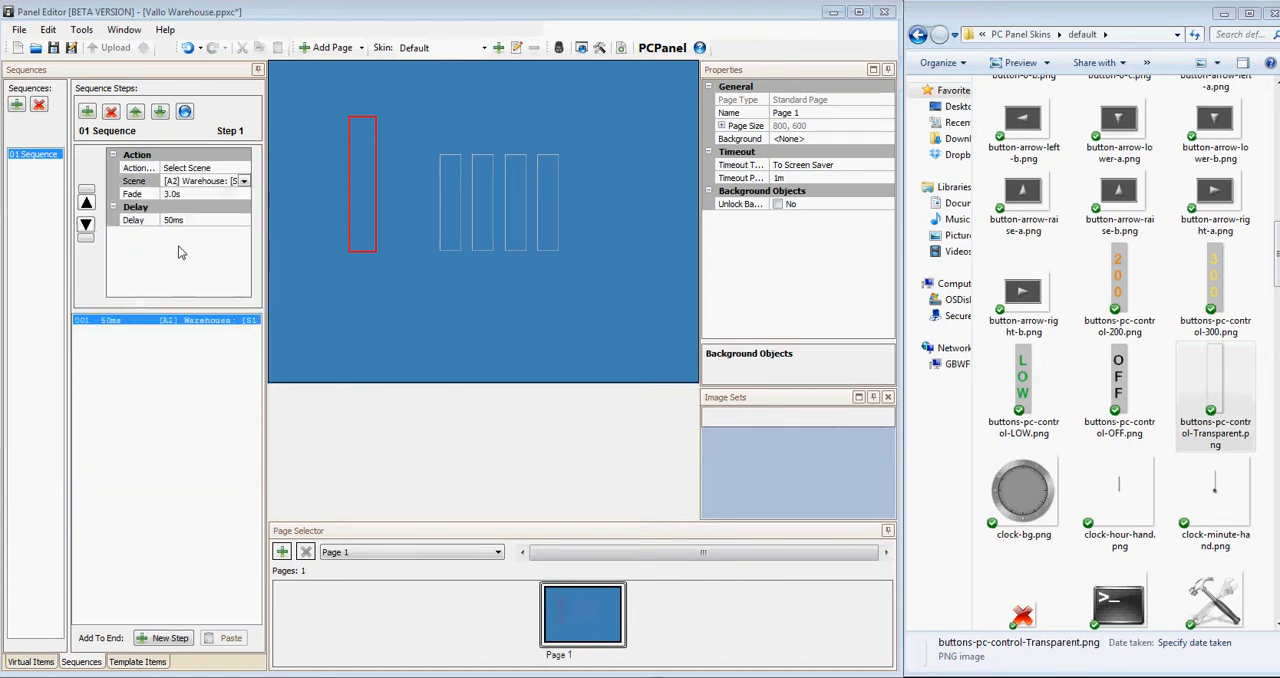
Add a second step to the sequence with the Pause Sequence action.
{"action": "right_click", "coordinate": [146, 345]}
{"action": "left_click", "coordinate": [170, 352]}
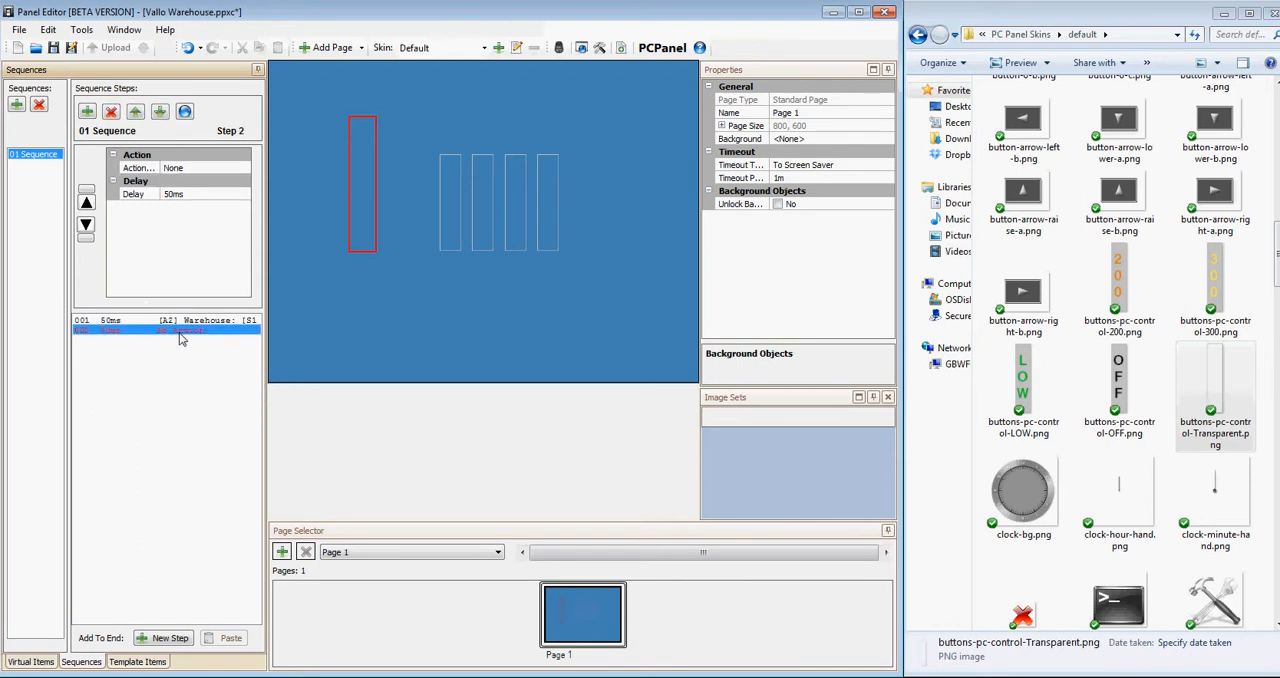
{"action": "left_click", "coordinate": [204, 170]}
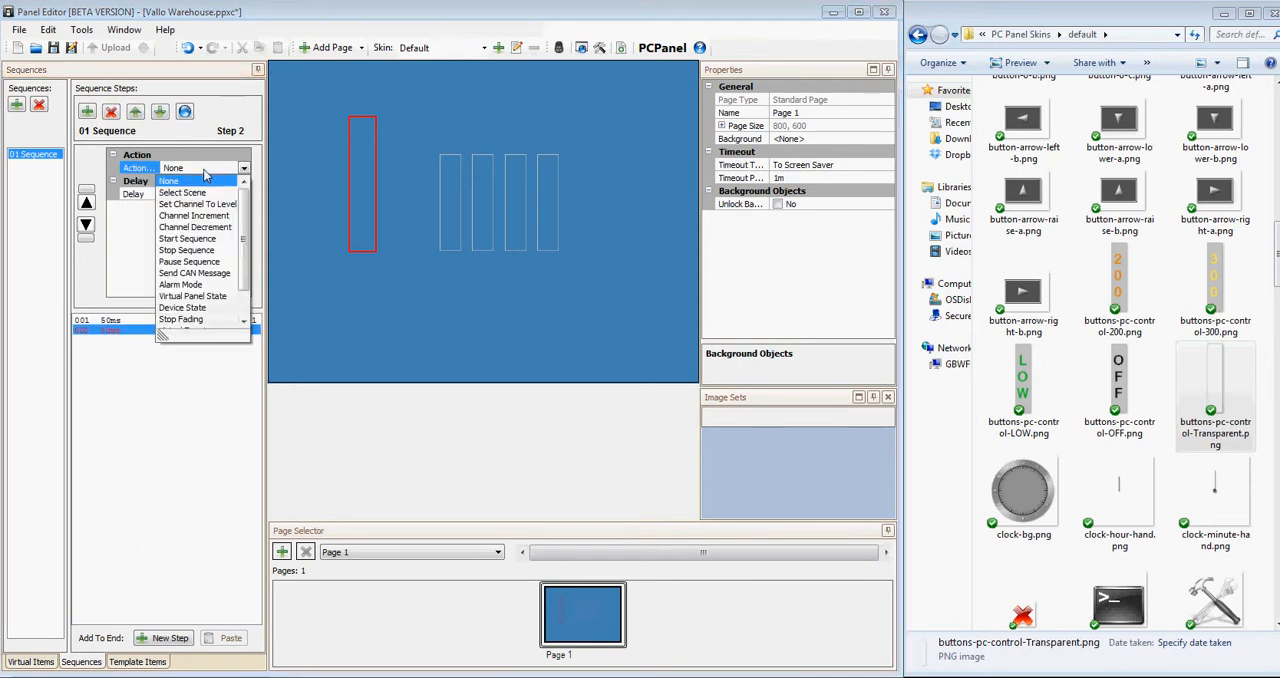
{"action": "left_click", "coordinate": [200, 263]}
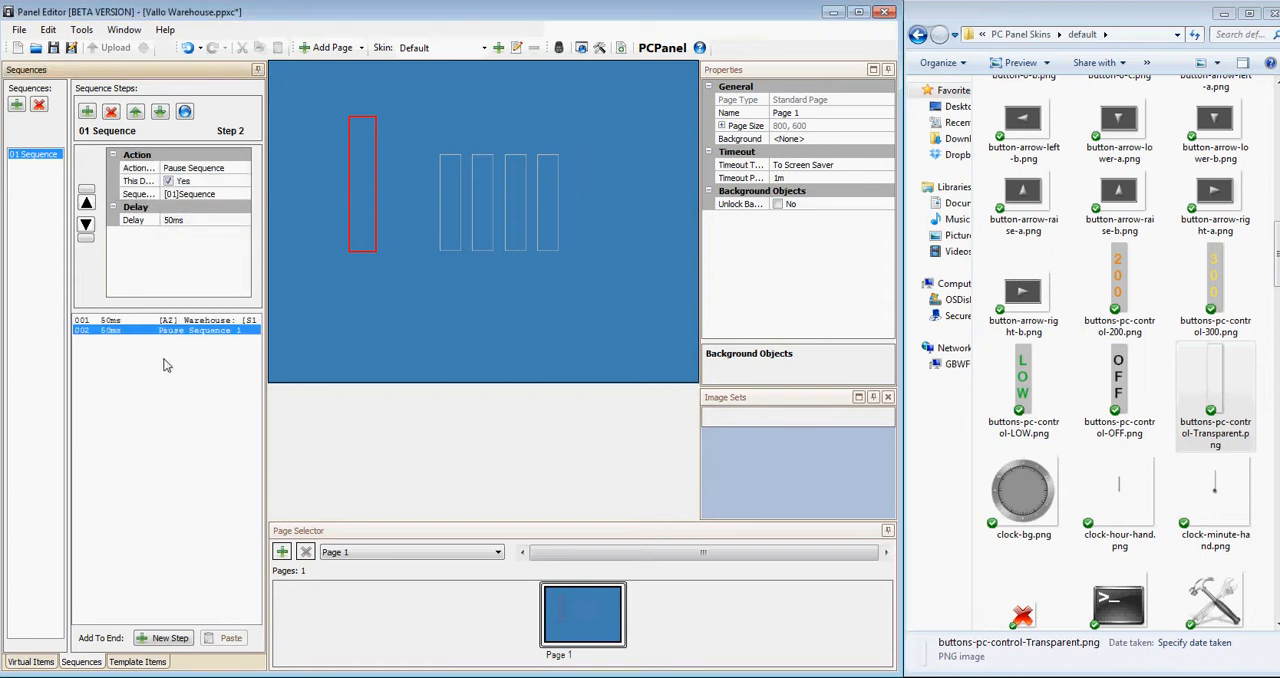
Copy the scene step together with the pause step and paste the pair three times at the end of the sequence.
{"action": "left_click", "coordinate": [94, 320]}
{"action": "left_click", "coordinate": [105, 330]}
{"action": "left_click", "coordinate": [111, 321]}
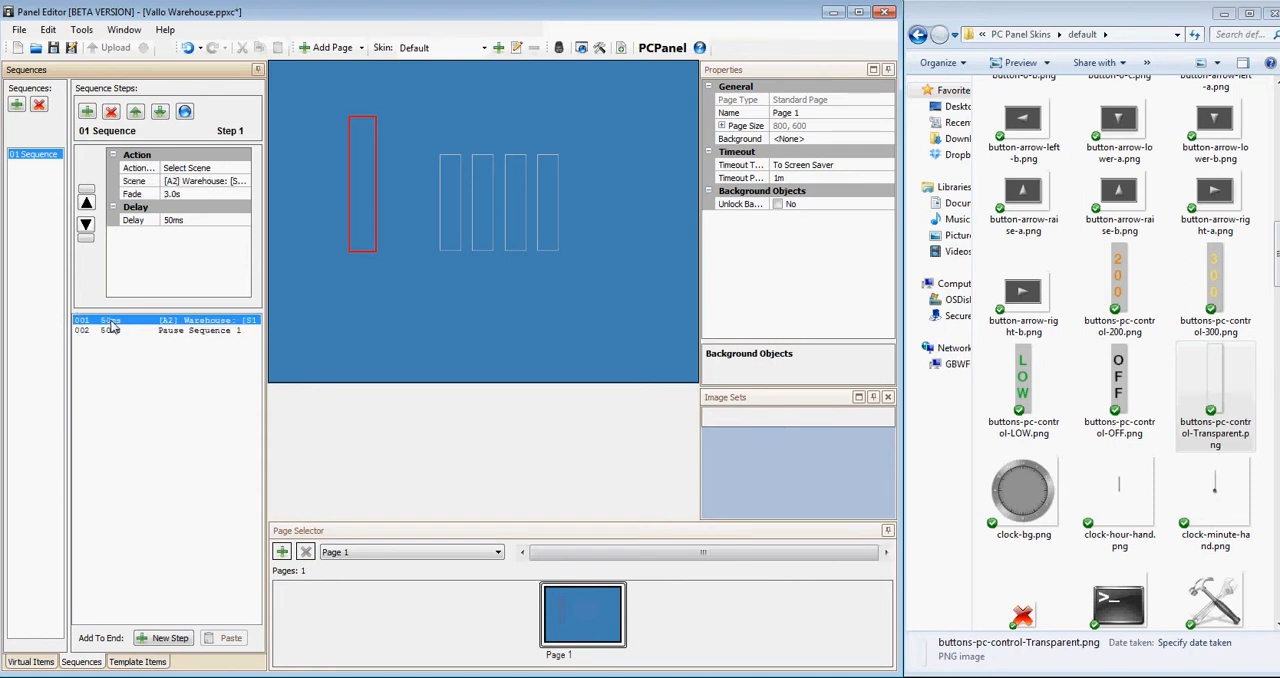
{"action": "left_click", "coordinate": [113, 331], "text": "shift"}
{"action": "right_click", "coordinate": [113, 322]}
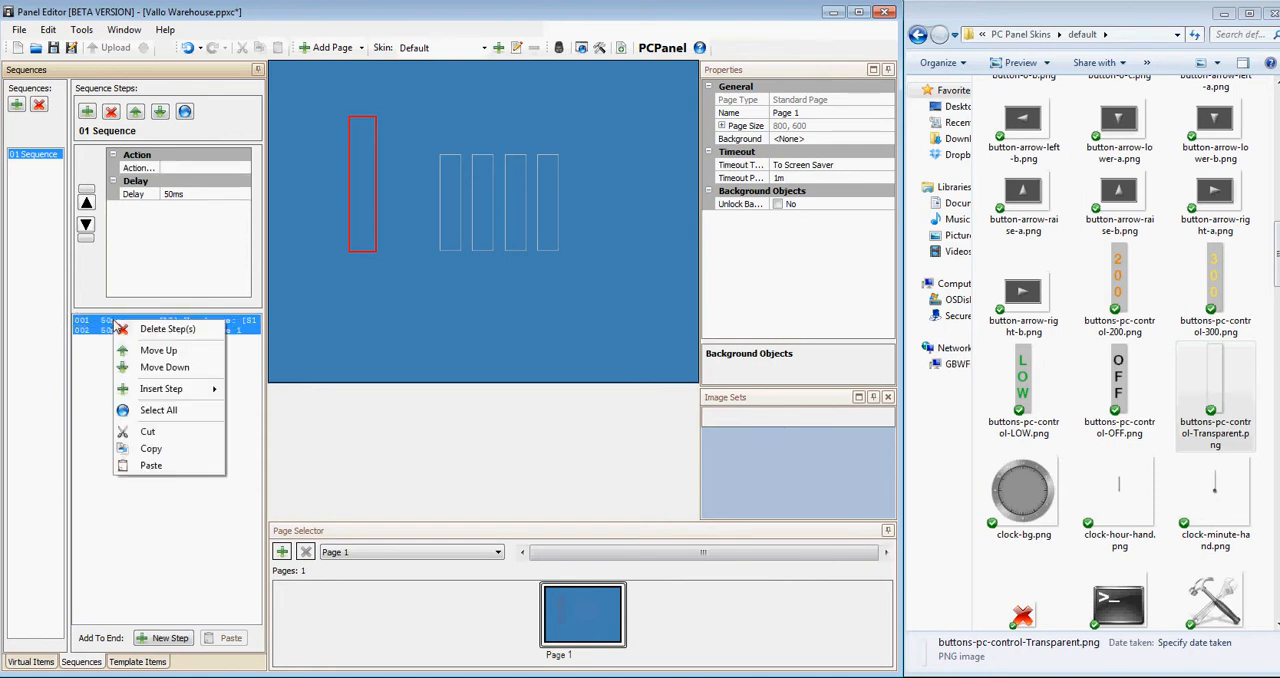
{"action": "left_click", "coordinate": [163, 451]}
{"action": "right_click", "coordinate": [136, 372]}
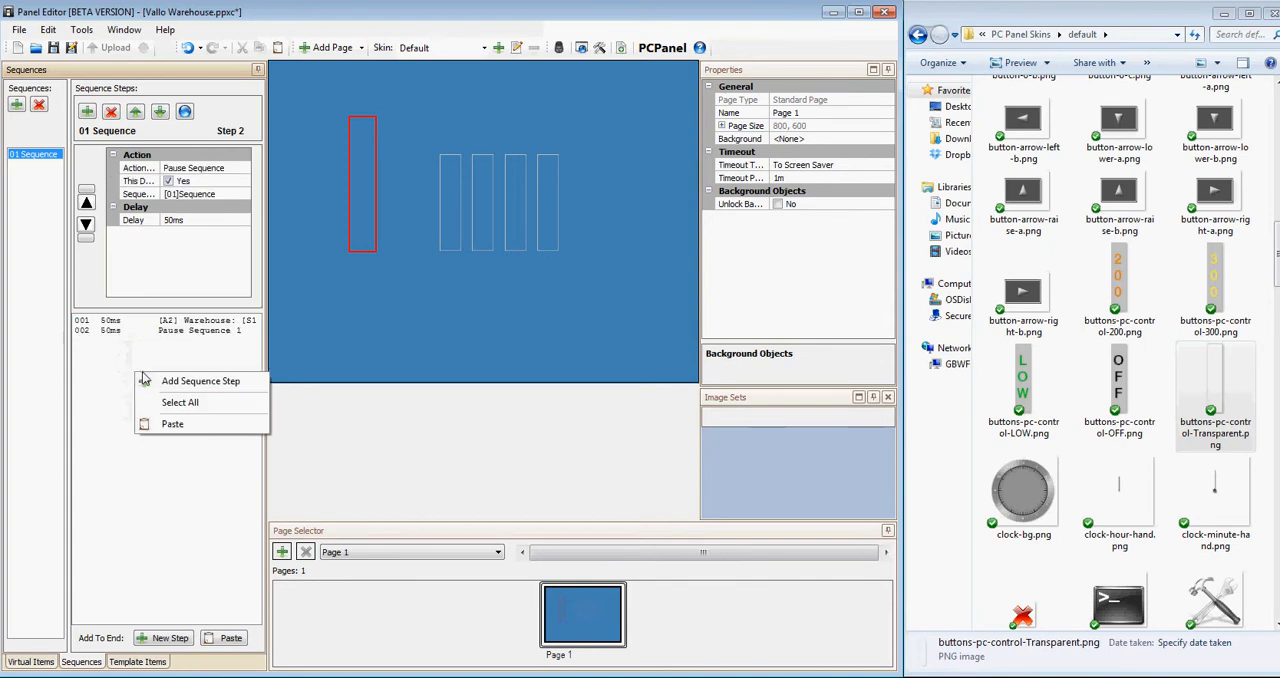
{"action": "left_click", "coordinate": [172, 426]}
{"action": "right_click", "coordinate": [150, 392]}
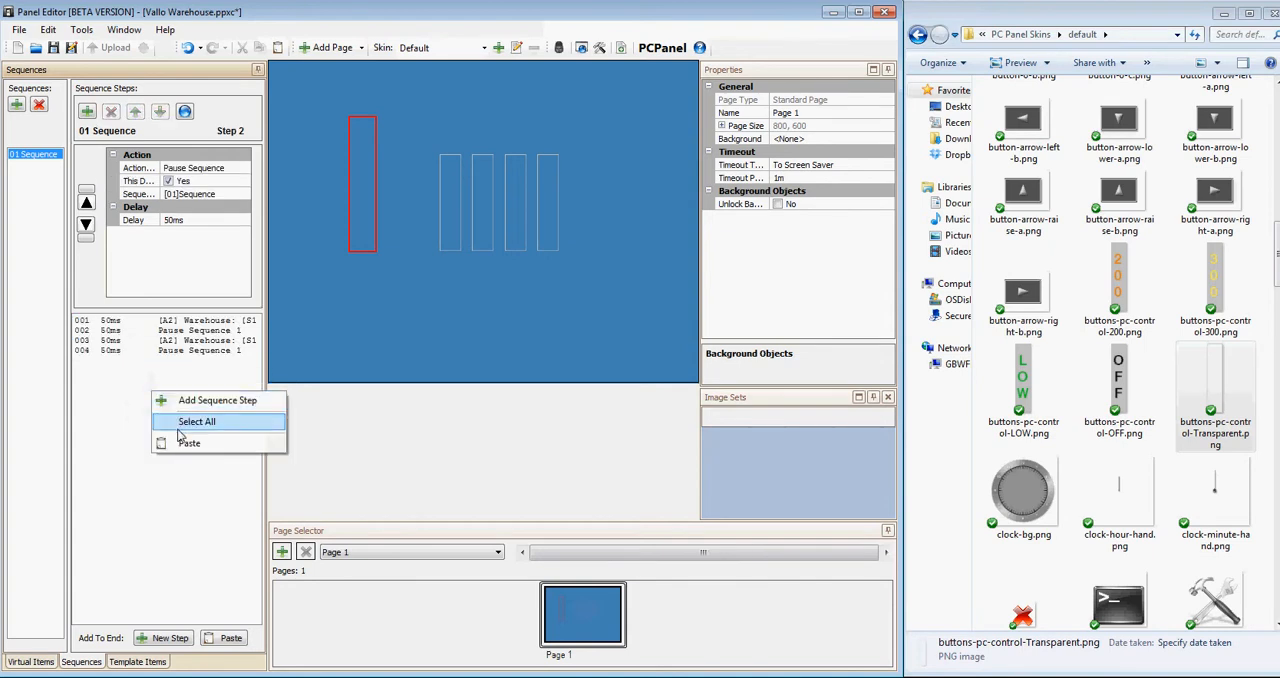
{"action": "left_click", "coordinate": [186, 447]}
{"action": "right_click", "coordinate": [146, 419]}
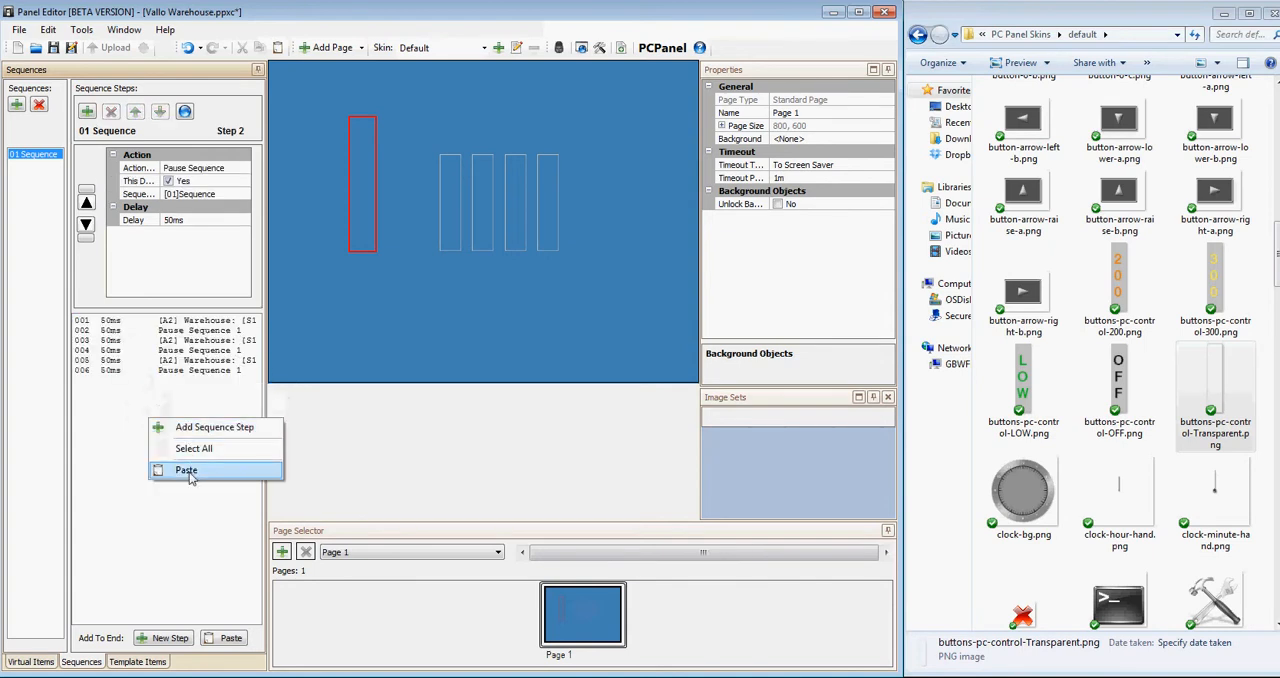
{"action": "left_click", "coordinate": [186, 470]}
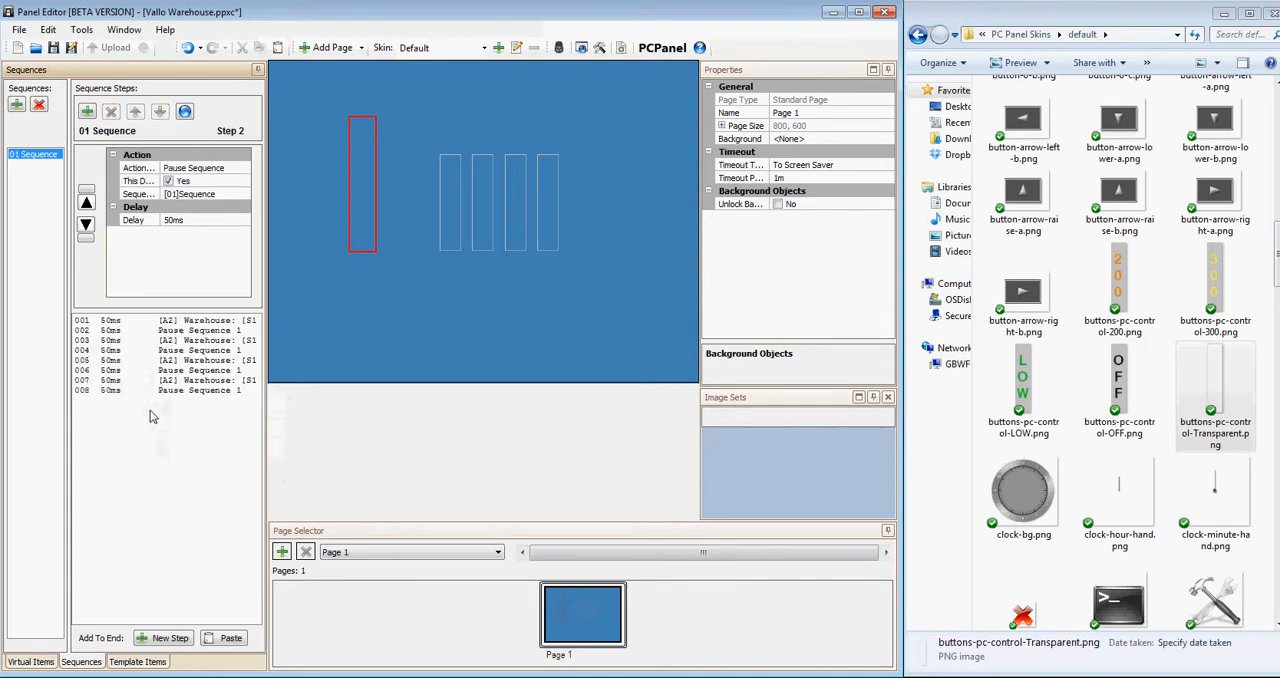
Set sequence step 3 to Scene 2 and step 5 to Scene 3 of the Warehouse area.
{"action": "left_click", "coordinate": [200, 340]}
{"action": "left_click", "coordinate": [215, 182]}
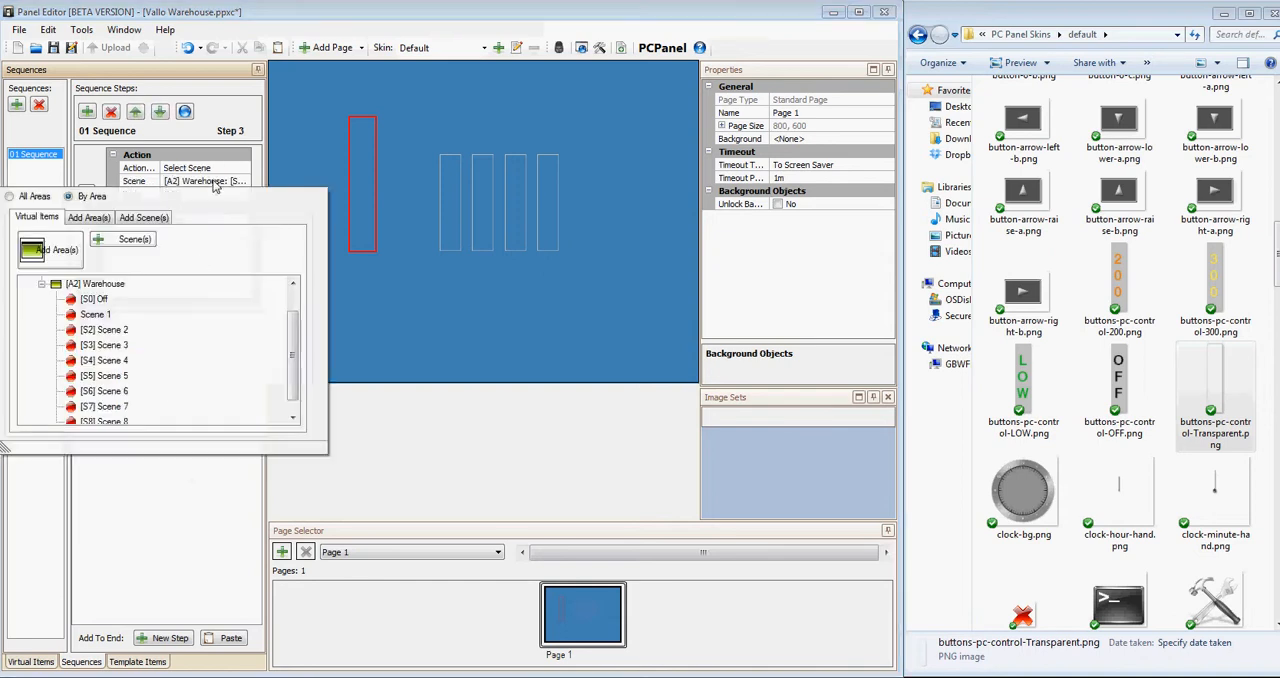
{"action": "left_click", "coordinate": [119, 337]}
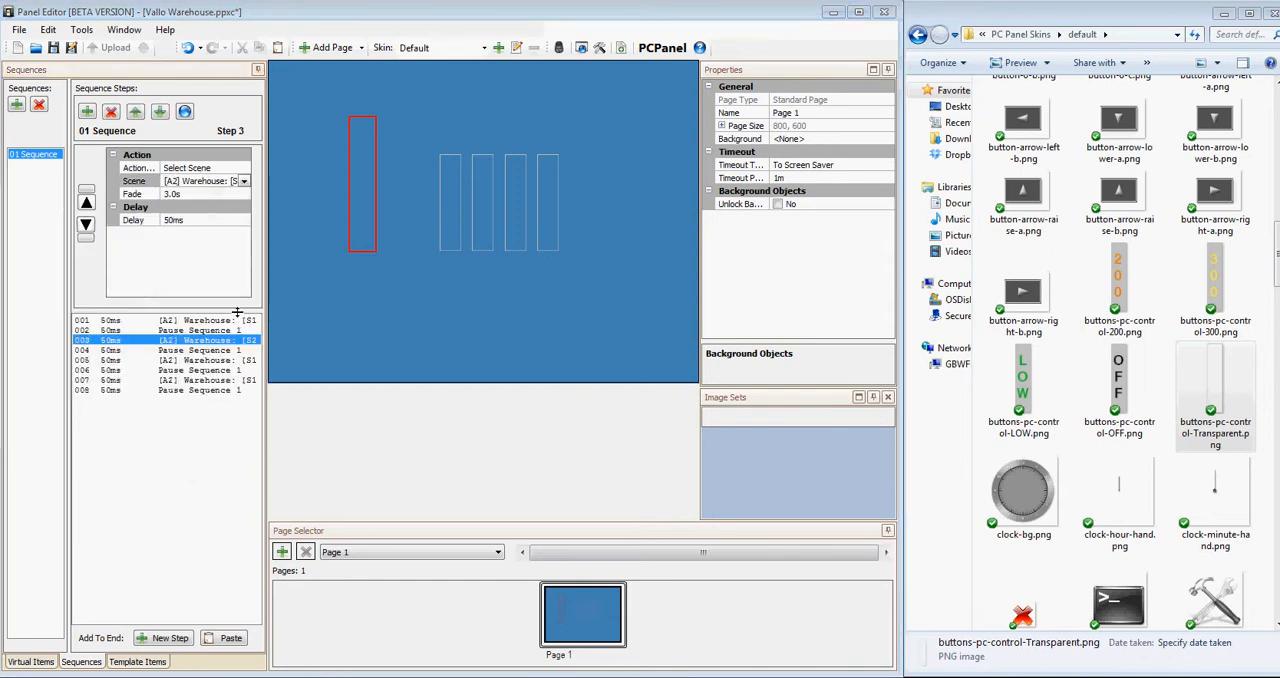
{"action": "left_click", "coordinate": [210, 360]}
{"action": "left_click", "coordinate": [225, 181]}
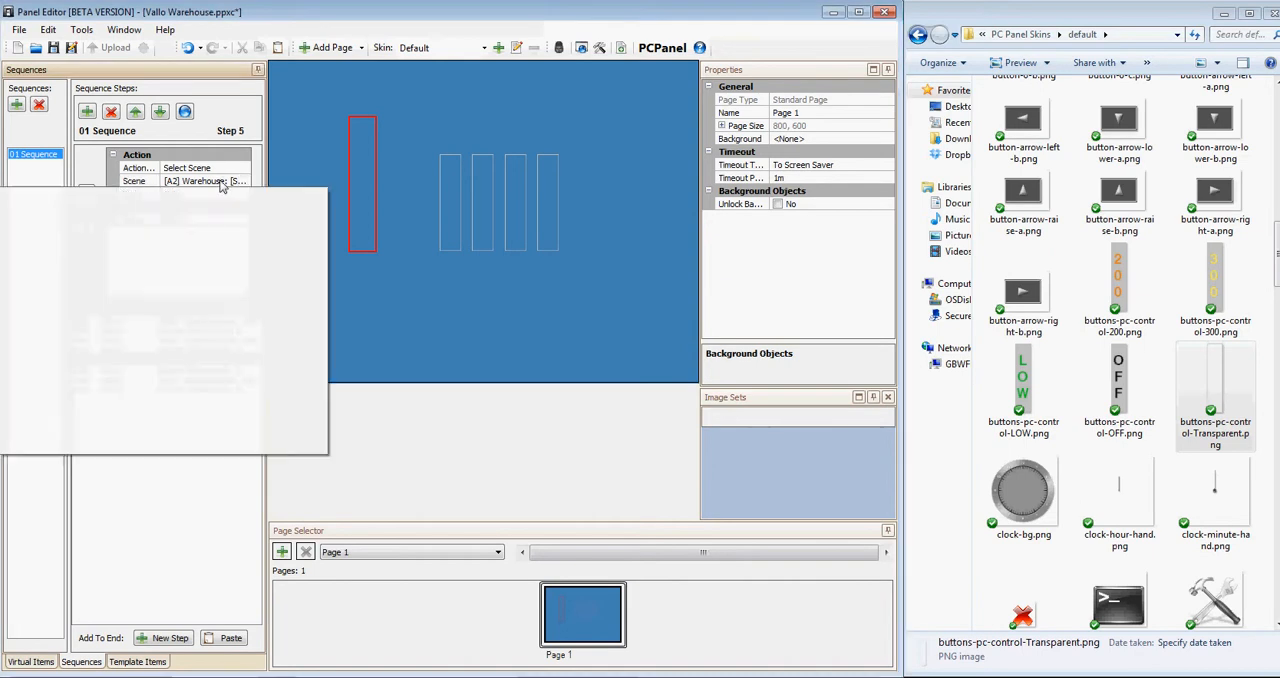
{"action": "left_click", "coordinate": [120, 348]}
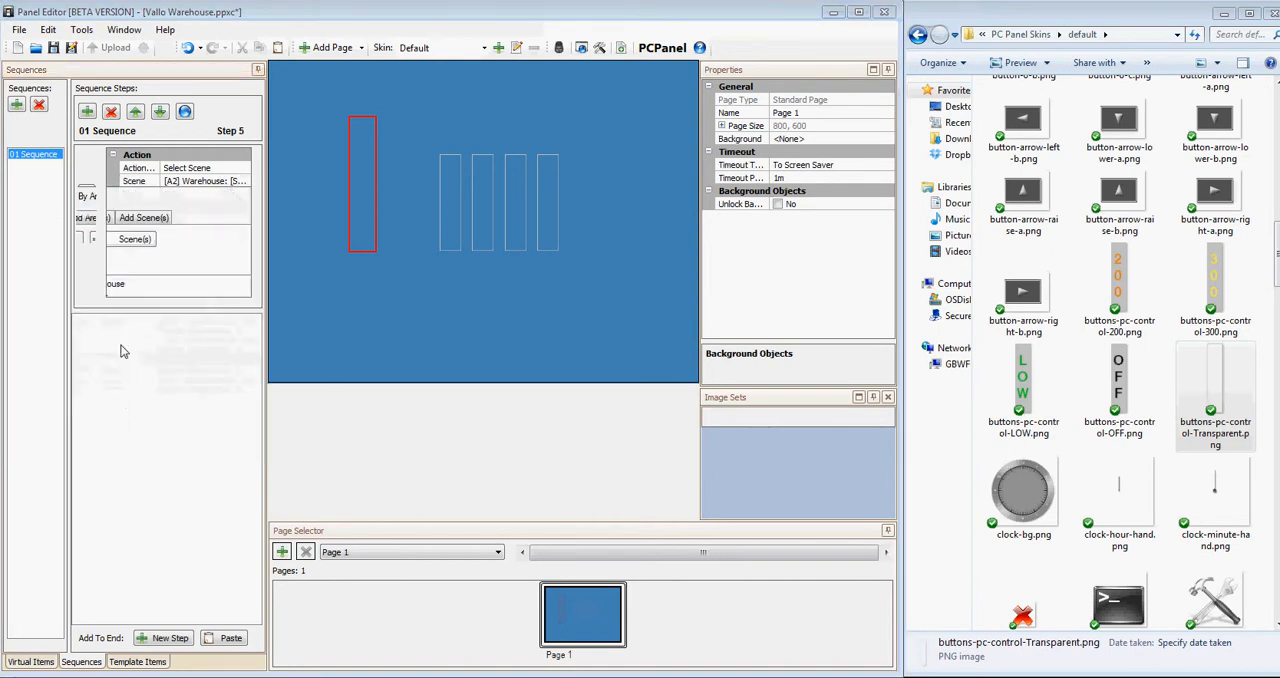
Set sequence step 7 to the Warehouse area's Off scene and delete the pause step at the end of the sequence.
{"action": "left_click", "coordinate": [210, 381]}
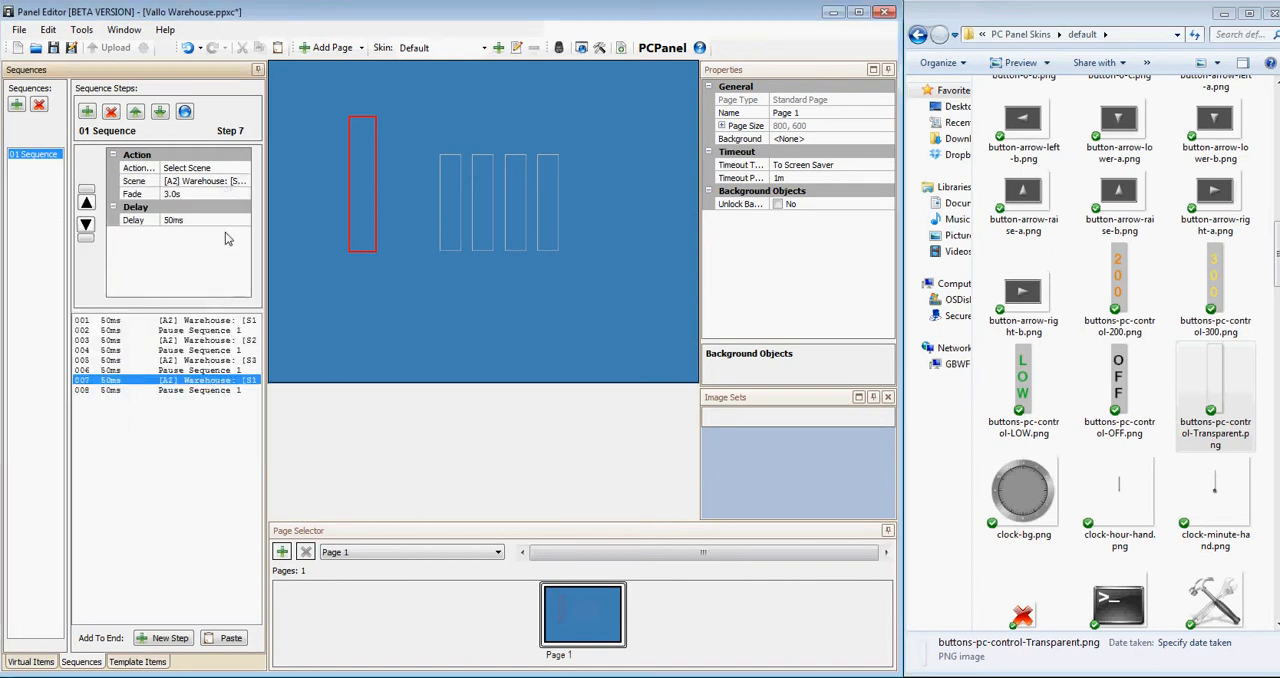
{"action": "left_click", "coordinate": [225, 182]}
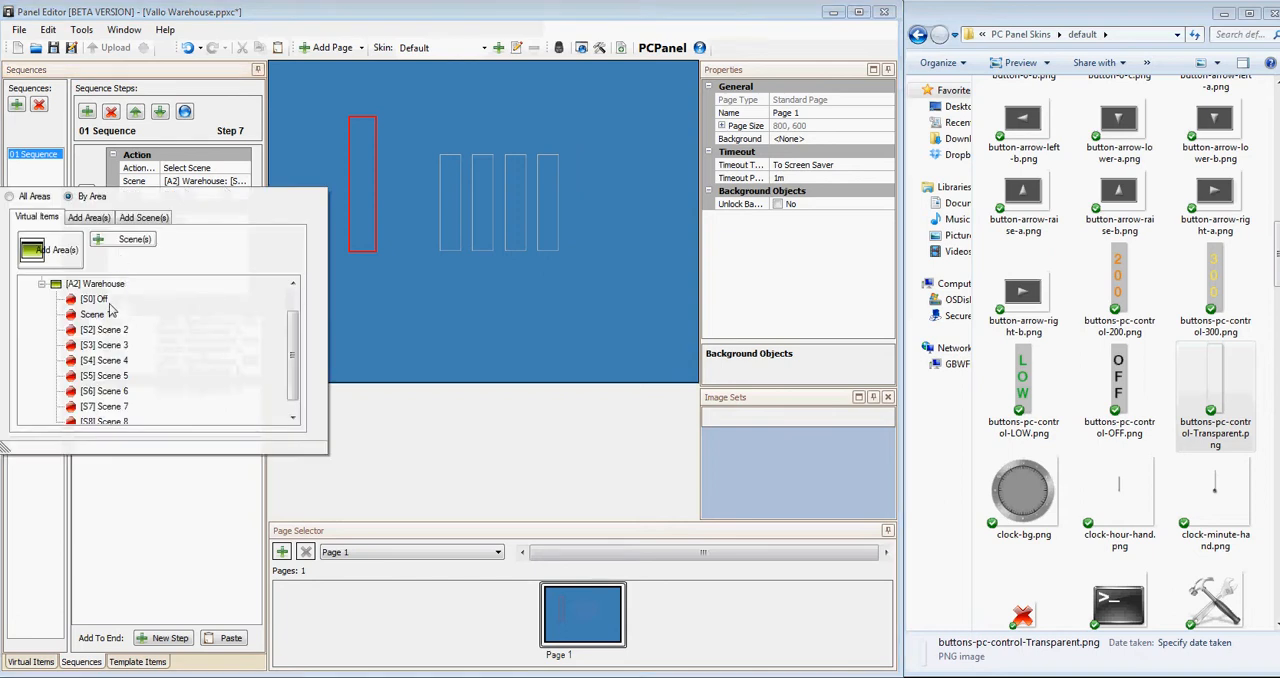
{"action": "left_click", "coordinate": [110, 303]}
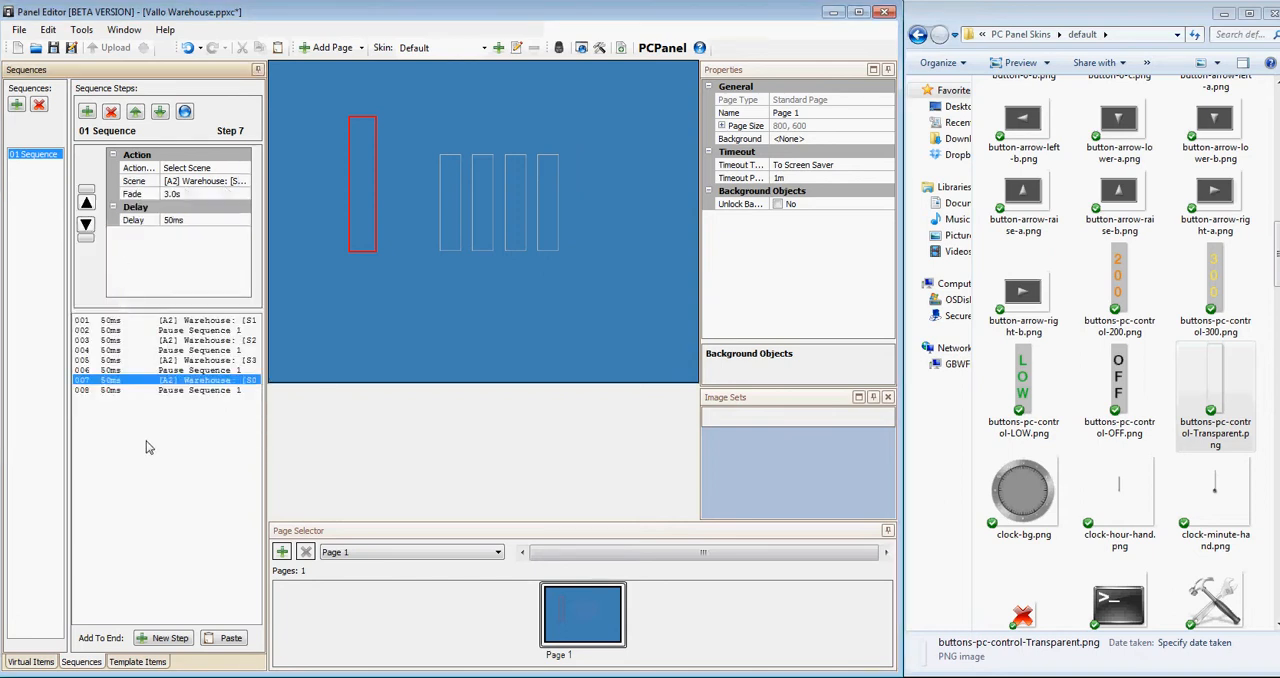
{"action": "right_click", "coordinate": [170, 390]}
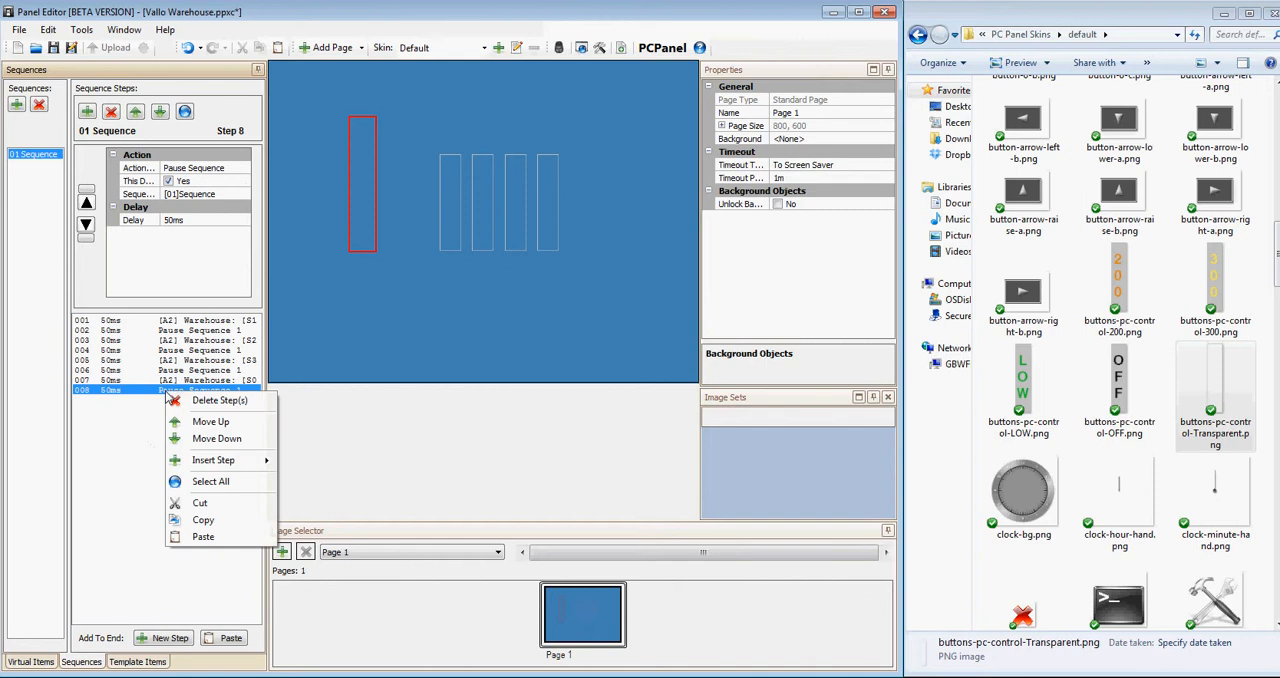
{"action": "left_click", "coordinate": [222, 401]}
Set the tall transparent button's press action to Start Sequence.
{"action": "left_click", "coordinate": [363, 232]}
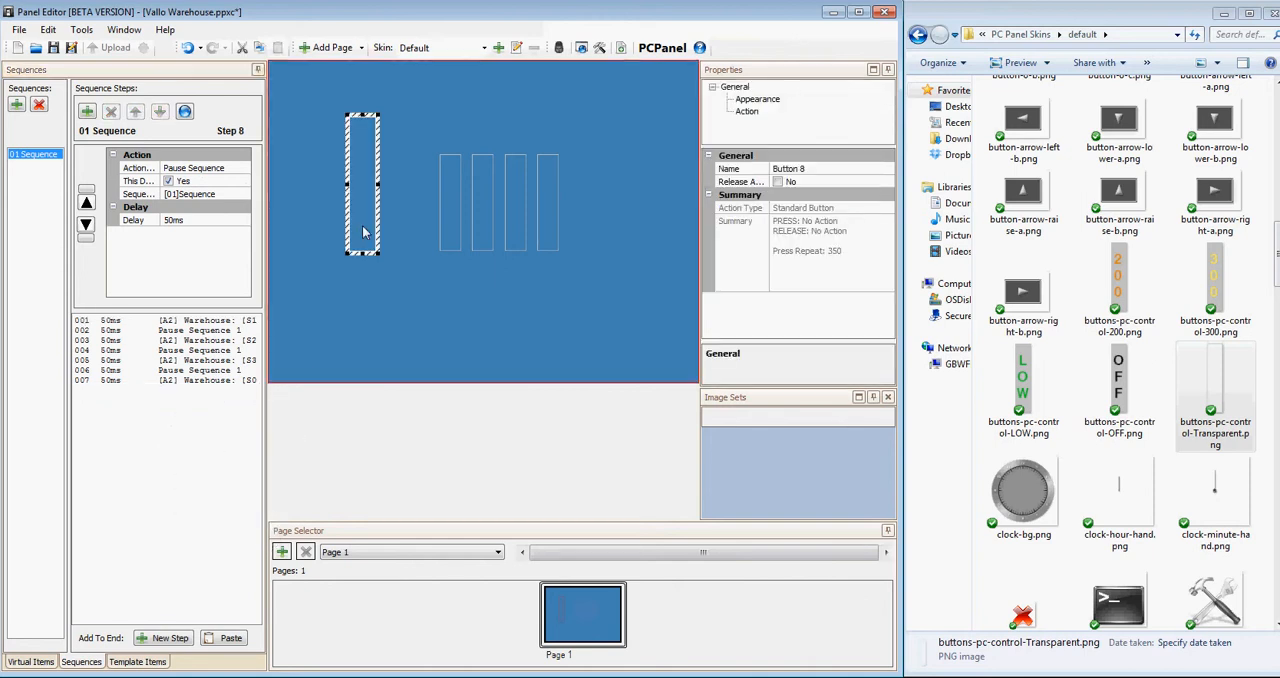
{"action": "left_click", "coordinate": [747, 111]}
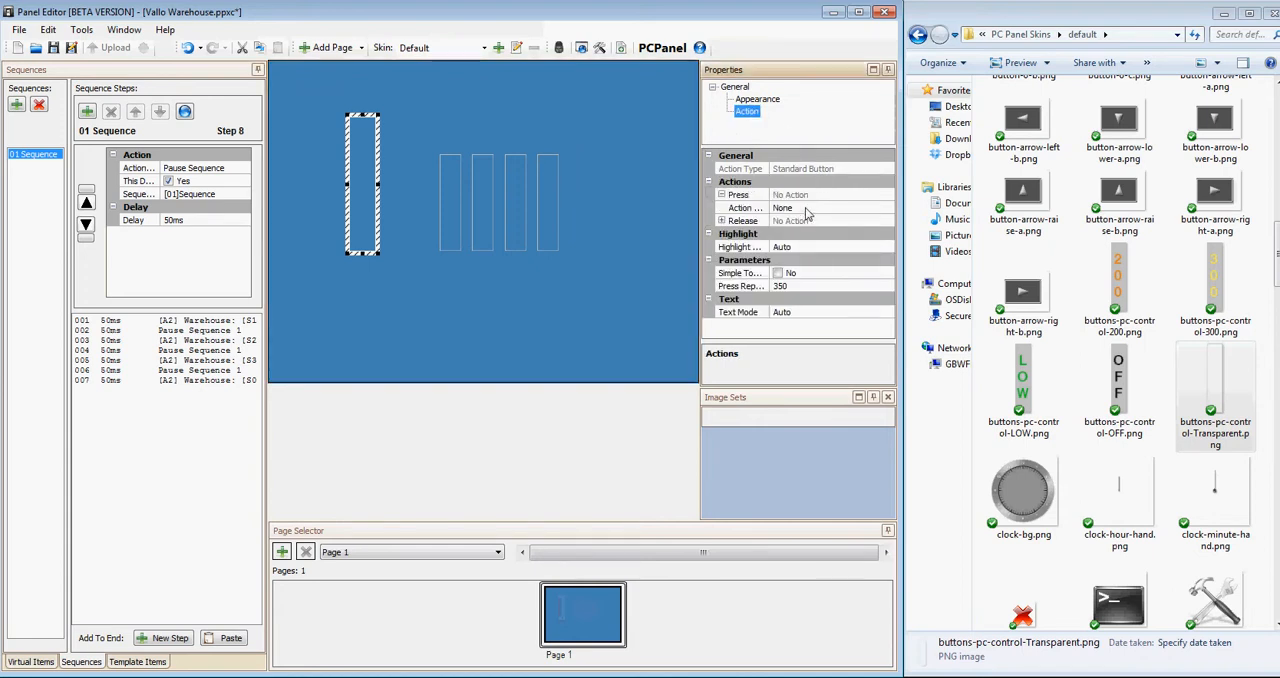
{"action": "left_click", "coordinate": [808, 210]}
{"action": "left_click", "coordinate": [817, 283]}
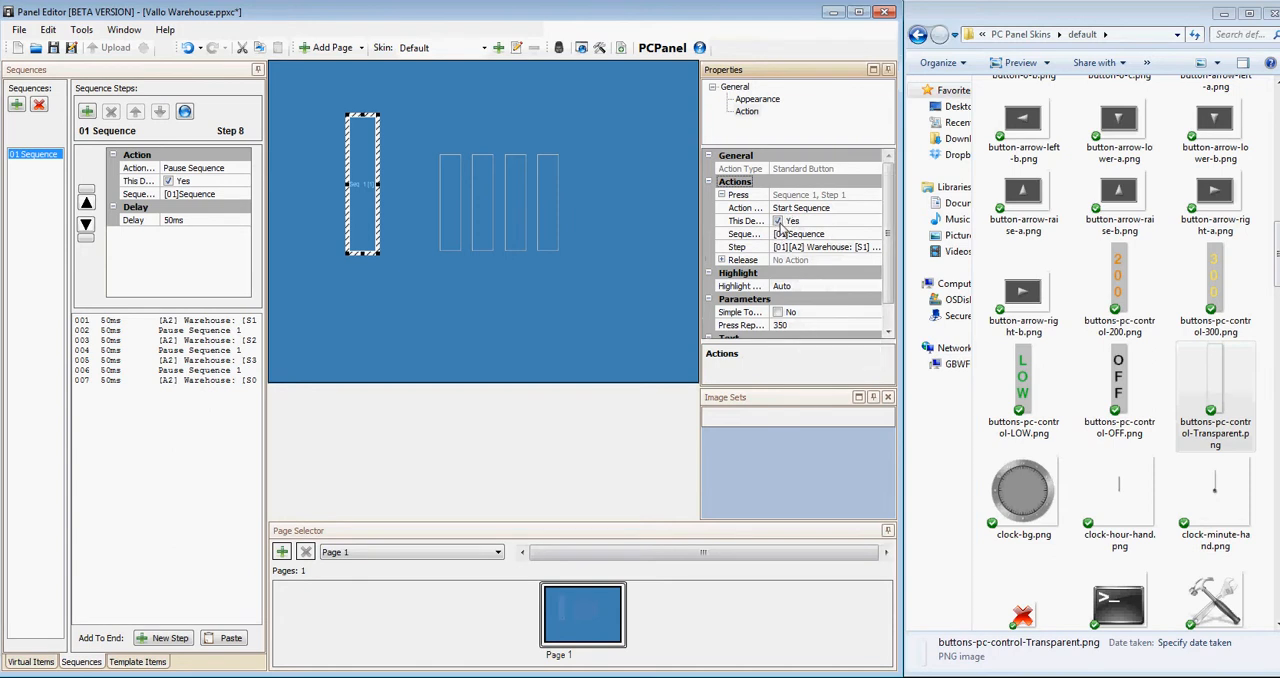
Widen the editor window and its properties area, and set the tall button's sequence step to [00] <Resume>.
{"action": "left_click_drag", "start_coordinate": [902, 256], "coordinate": [929, 256]}
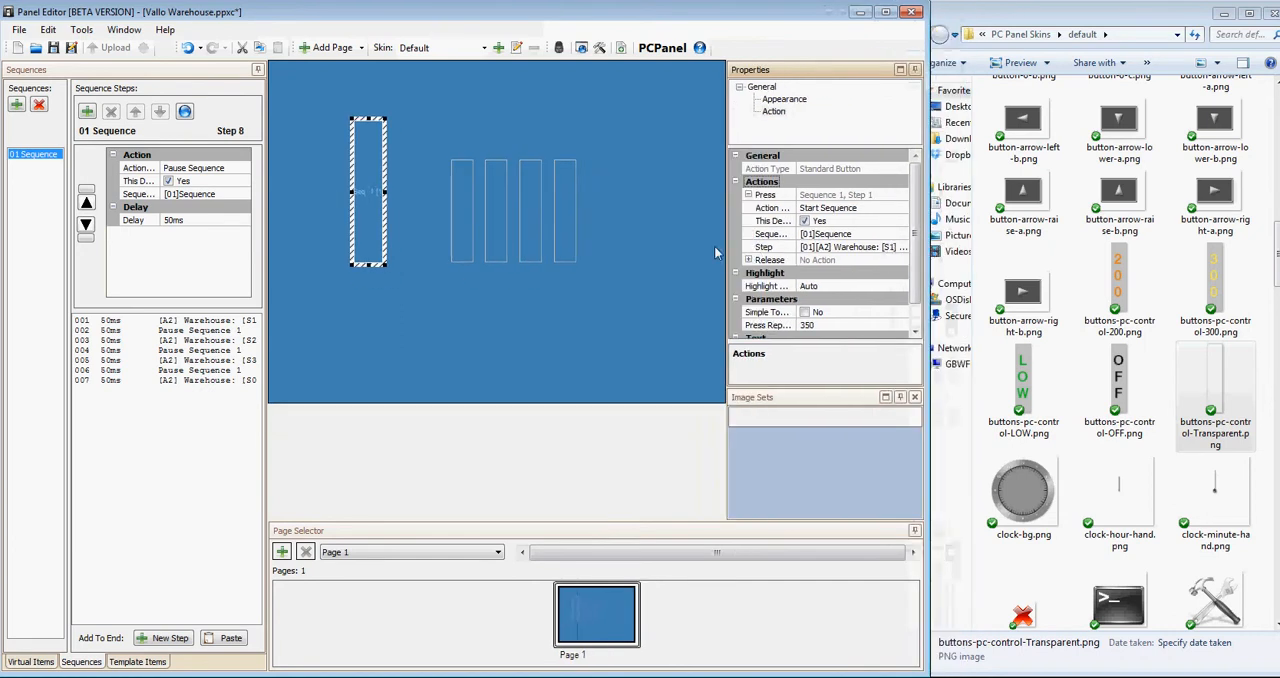
{"action": "left_click_drag", "start_coordinate": [726, 248], "coordinate": [669, 245]}
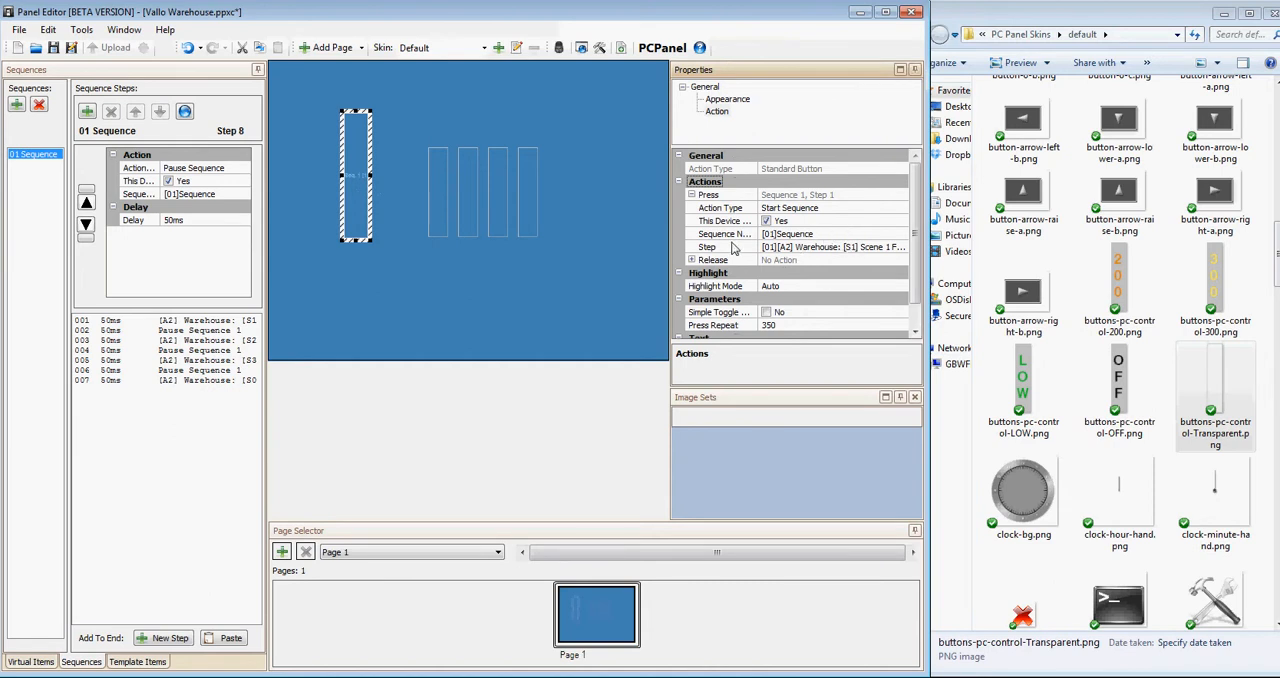
{"action": "left_click", "coordinate": [827, 249]}
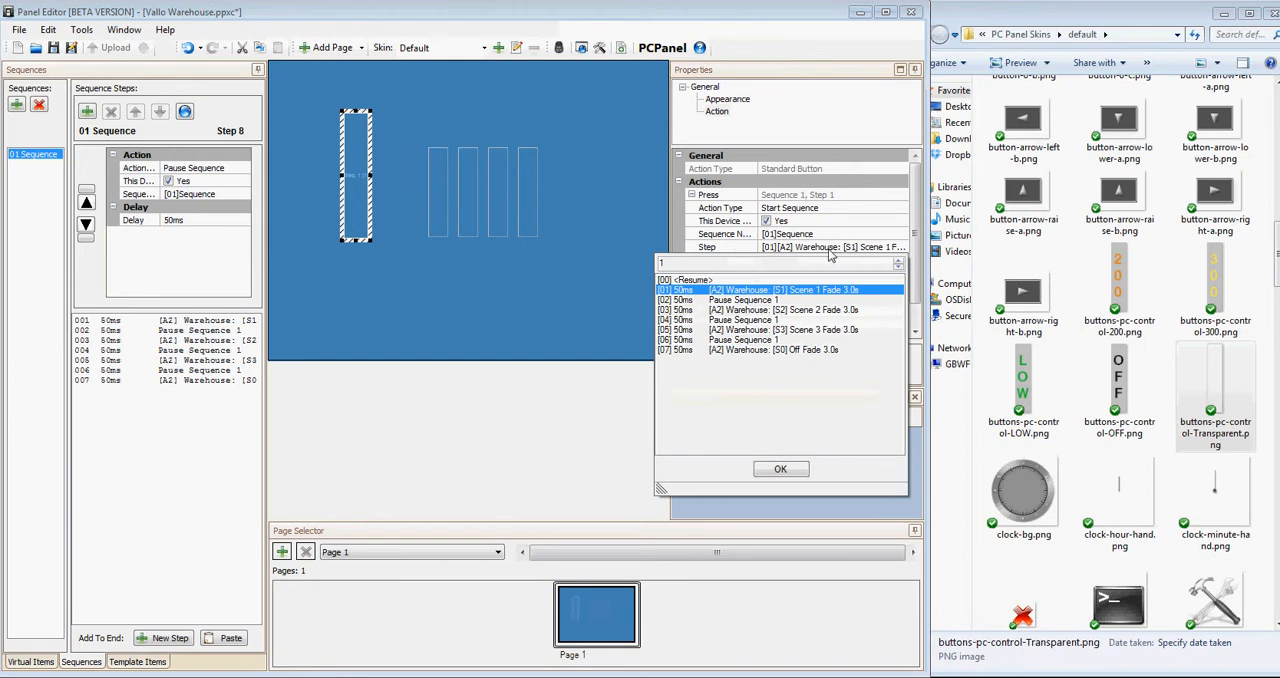
{"action": "left_click", "coordinate": [785, 285]}
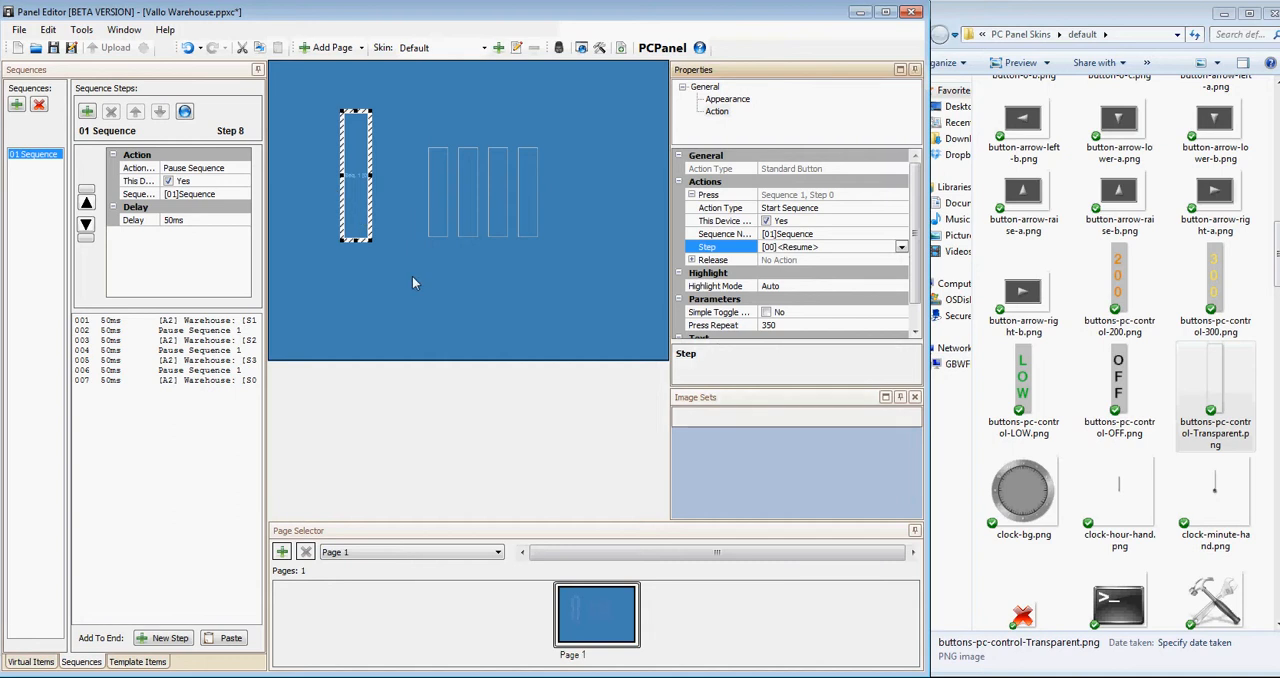
Switch the tall sequence button's text mode to Custom with no text entered.
{"action": "left_click", "coordinate": [372, 205]}
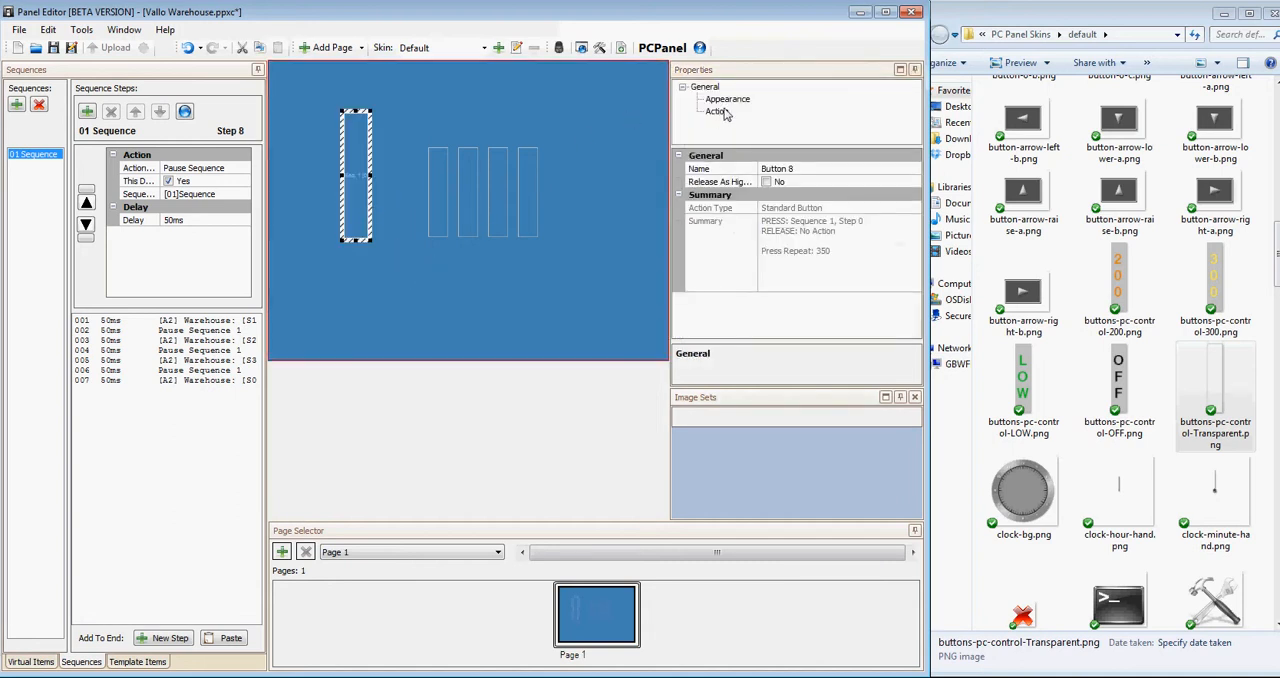
{"action": "left_click", "coordinate": [726, 112]}
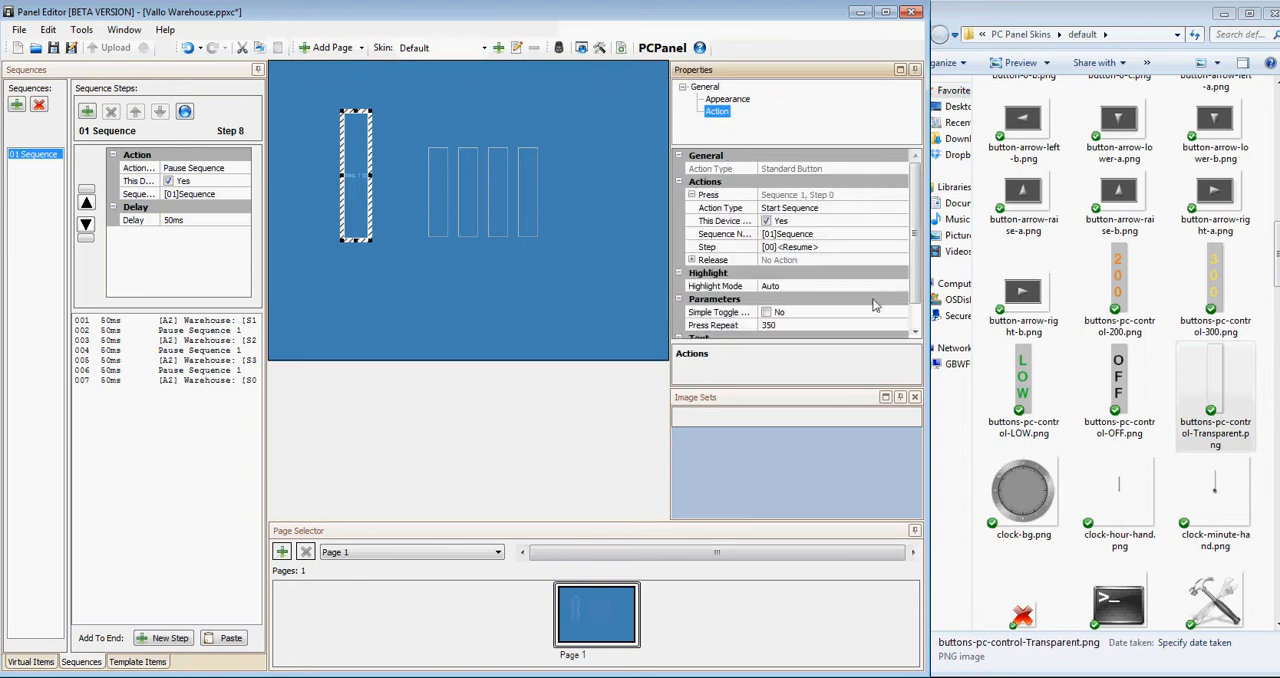
{"action": "scroll", "coordinate": [912, 310], "scroll_direction": "down", "scroll_amount": 1}
{"action": "left_click", "coordinate": [835, 326]}
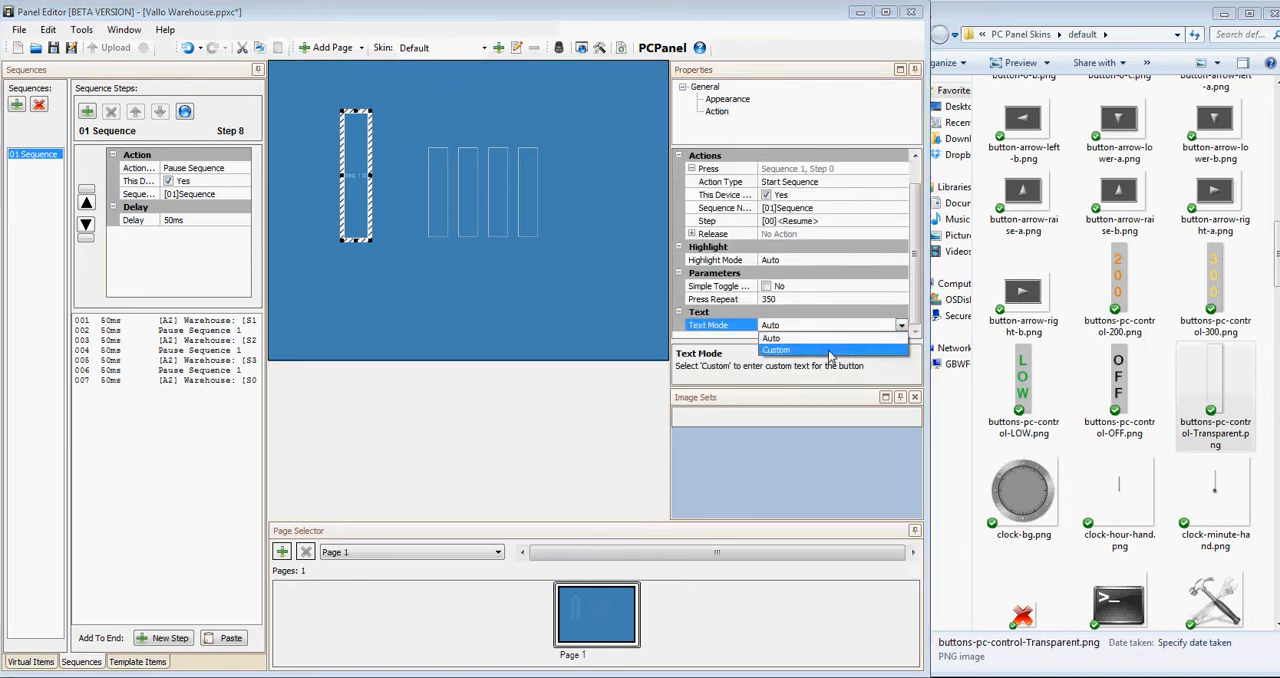
{"action": "left_click", "coordinate": [829, 351]}
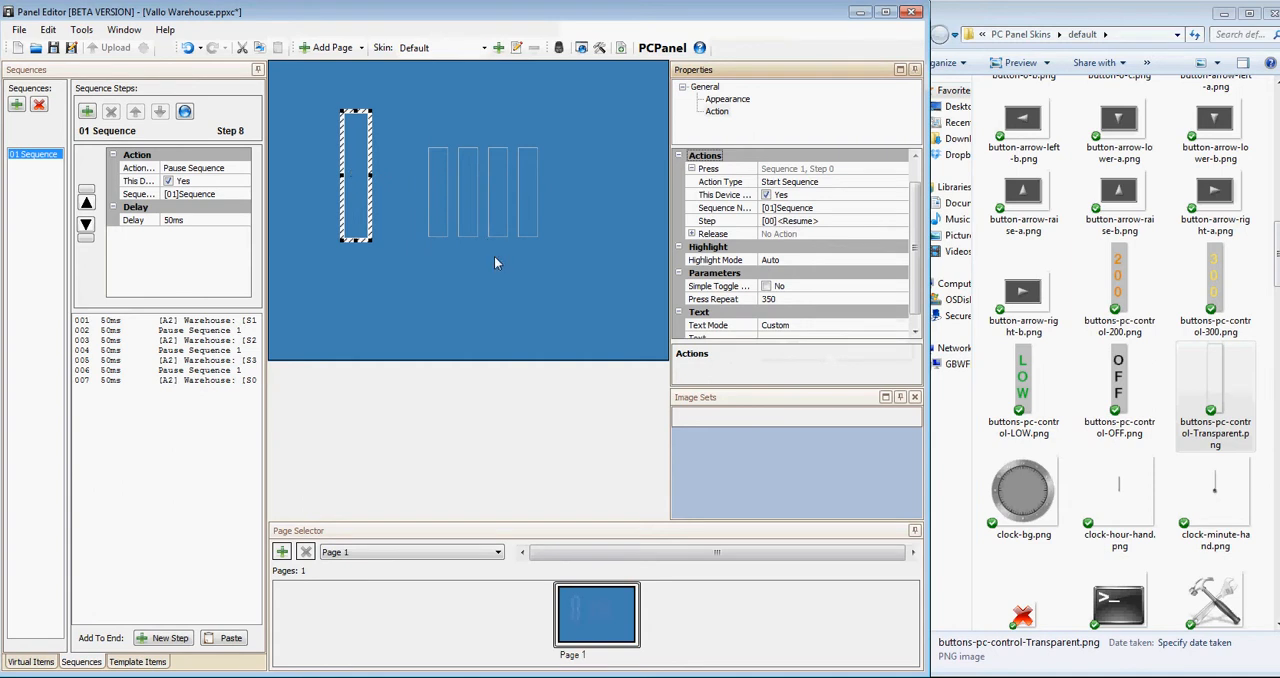
{"action": "left_click", "coordinate": [496, 273]}
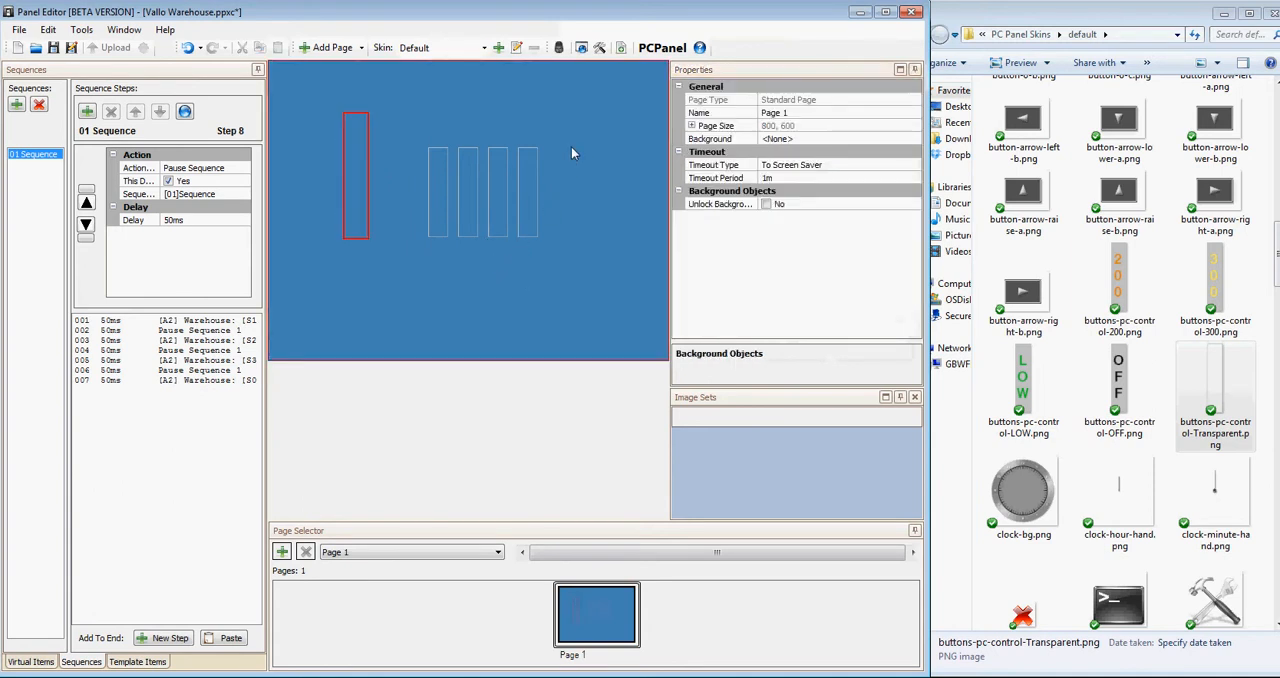
Test the page in the simulation by triggering the tall sequence button once, and close the simulation.
{"action": "left_click", "coordinate": [563, 55]}
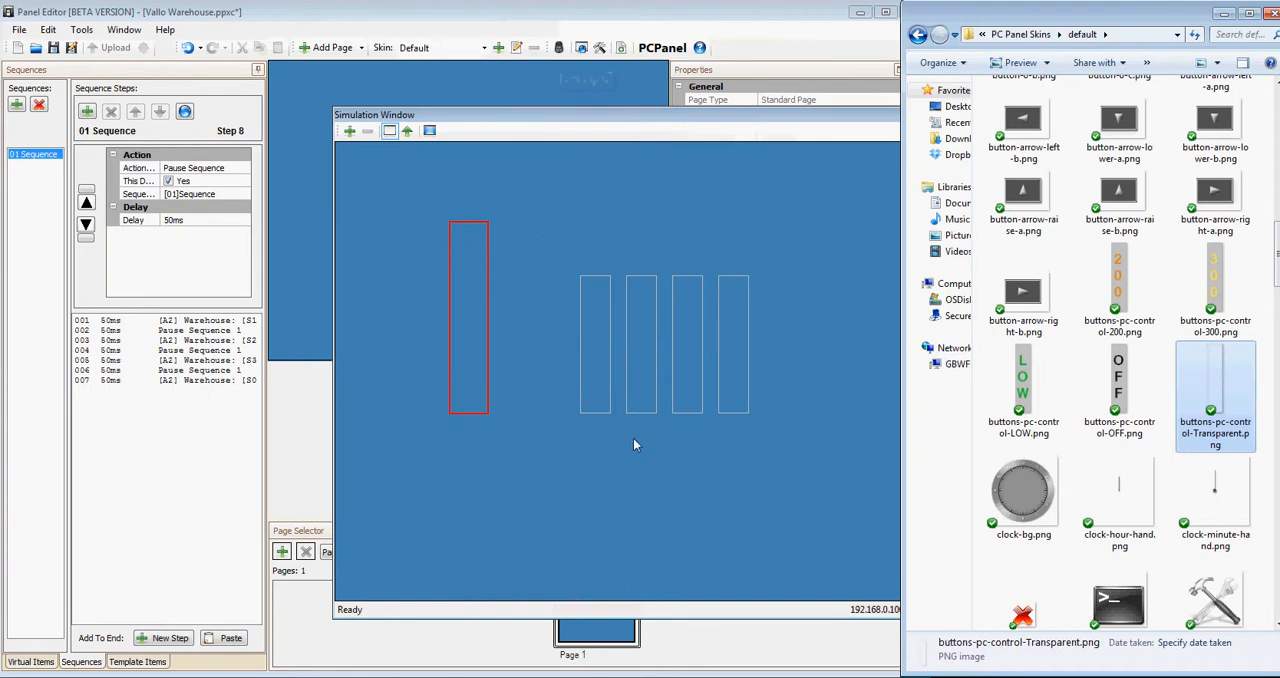
{"action": "left_click", "coordinate": [481, 358]}
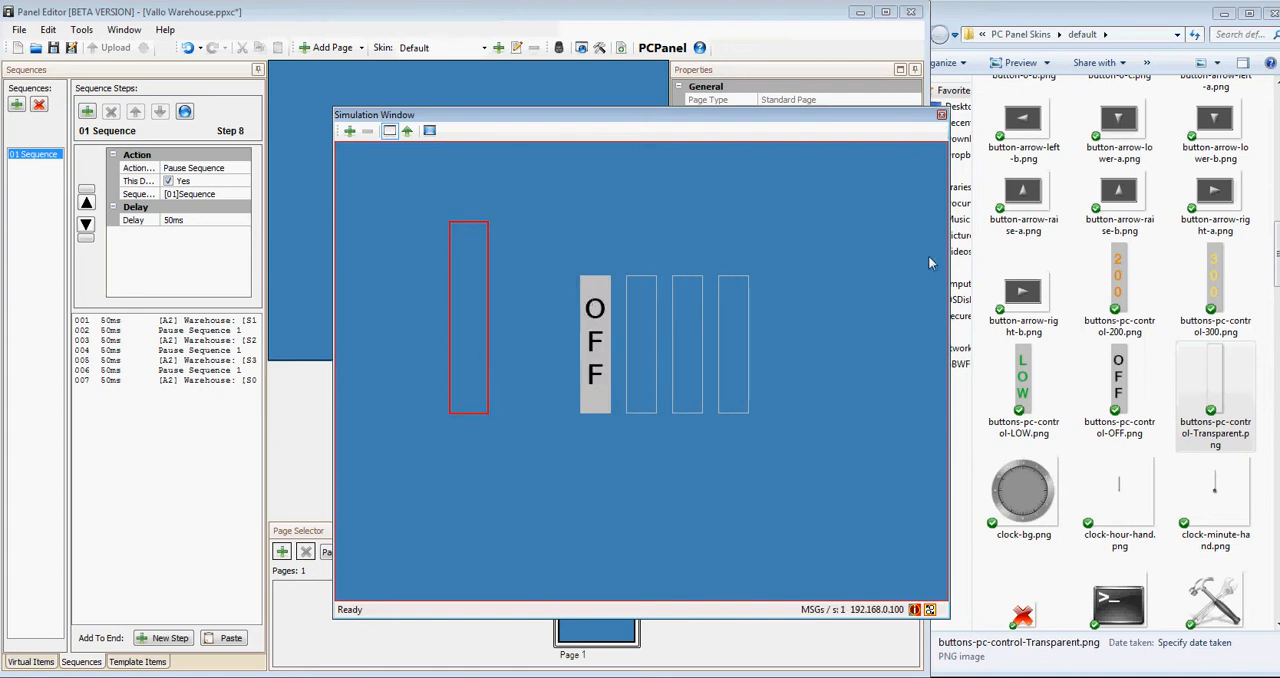
{"action": "left_click", "coordinate": [941, 116]}
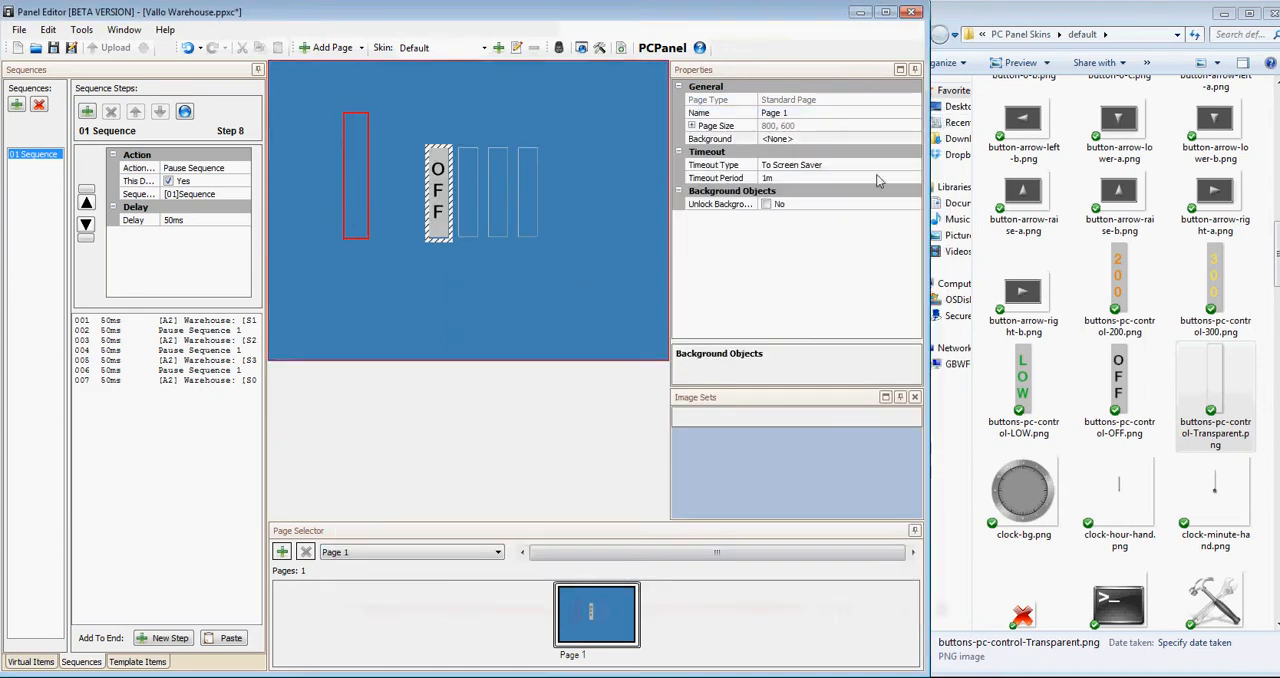
Stack the four scene buttons exactly on top of each other at the position of the second one.
{"action": "left_click", "coordinate": [480, 268]}
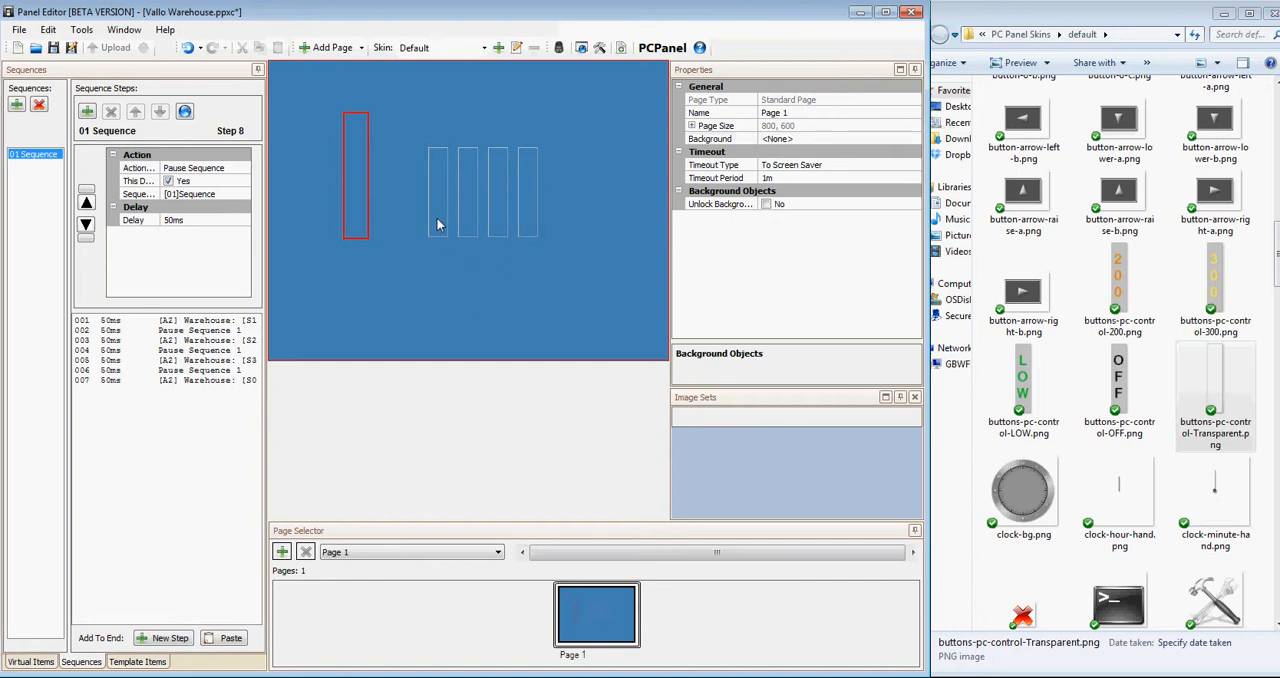
{"action": "left_click_drag", "start_coordinate": [437, 224], "coordinate": [472, 233]}
{"action": "left_click", "coordinate": [502, 231]}
{"action": "left_click", "coordinate": [485, 231]}
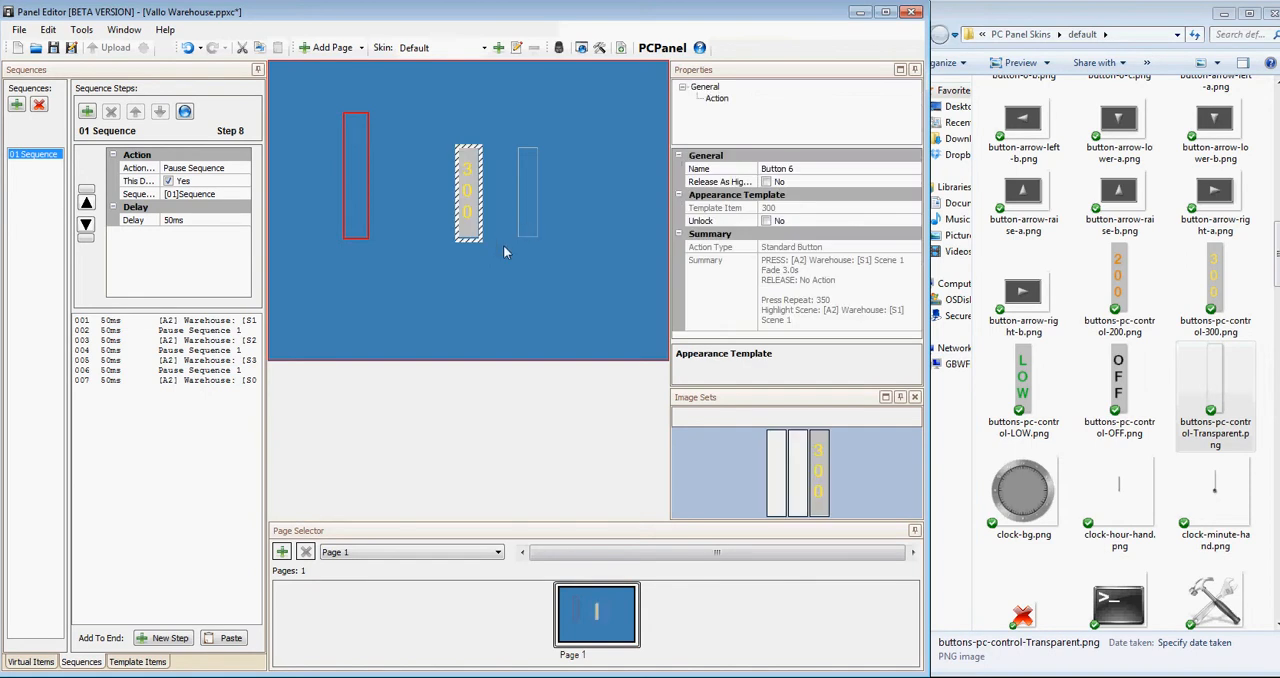
{"action": "left_click", "coordinate": [508, 240]}
{"action": "left_click_drag", "start_coordinate": [486, 230], "coordinate": [468, 224]}
{"action": "left_click", "coordinate": [481, 276]}
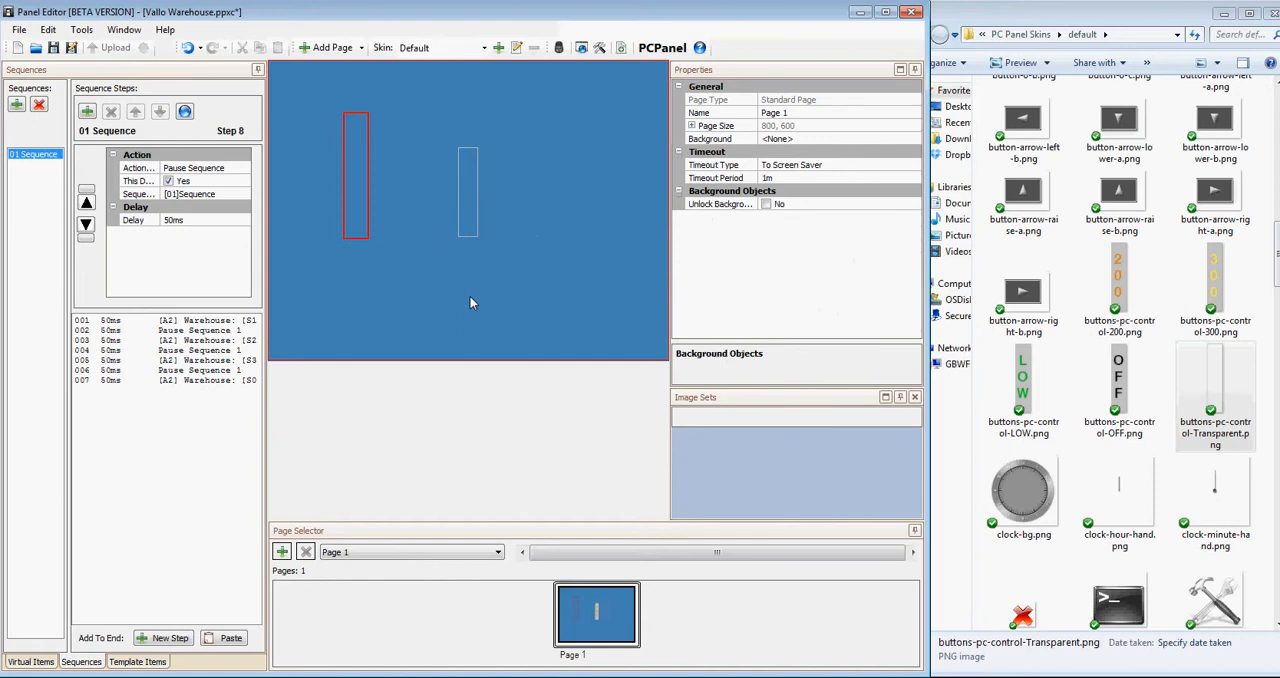
Place the tall sequence button centred over the stacked scene buttons as the frontmost object, and save the project.
{"action": "mouse_move", "coordinate": [466, 225]}
{"action": "left_mouse_down"}
{"action": "mouse_move", "coordinate": [469, 268]}
{"action": "mouse_move", "coordinate": [469, 242]}
{"action": "left_mouse_up"}
{"action": "right_click", "coordinate": [483, 251]}
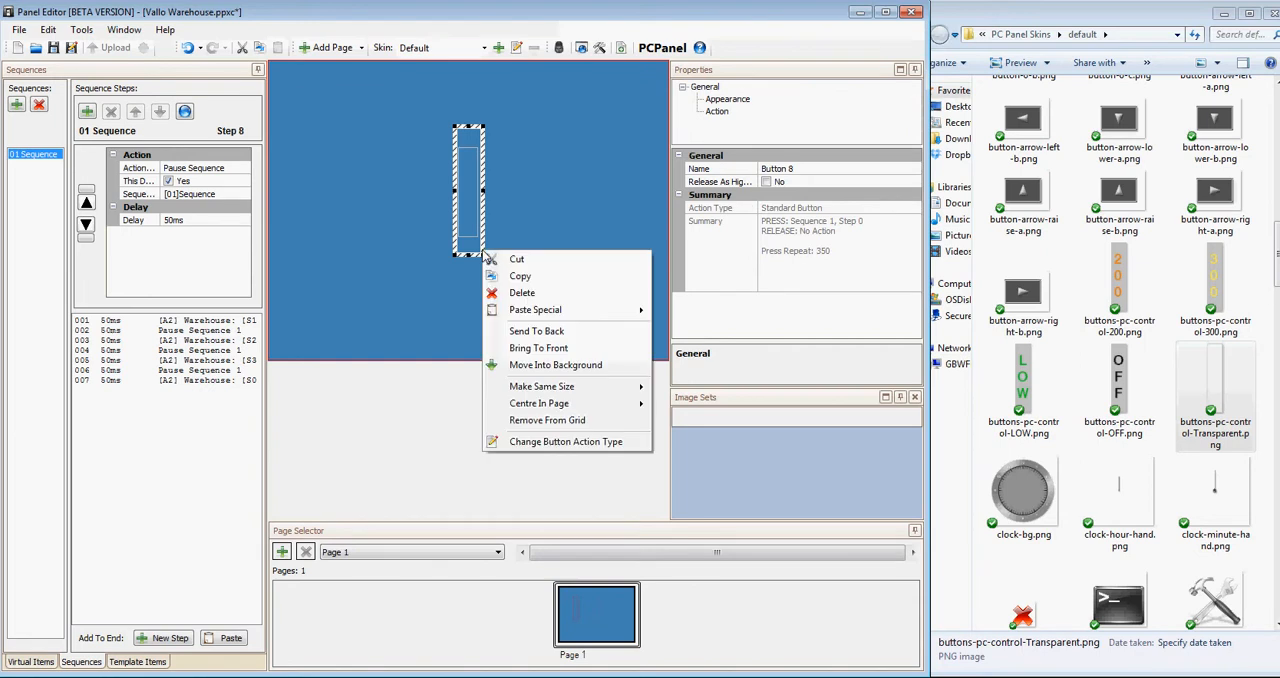
{"action": "left_click", "coordinate": [562, 348]}
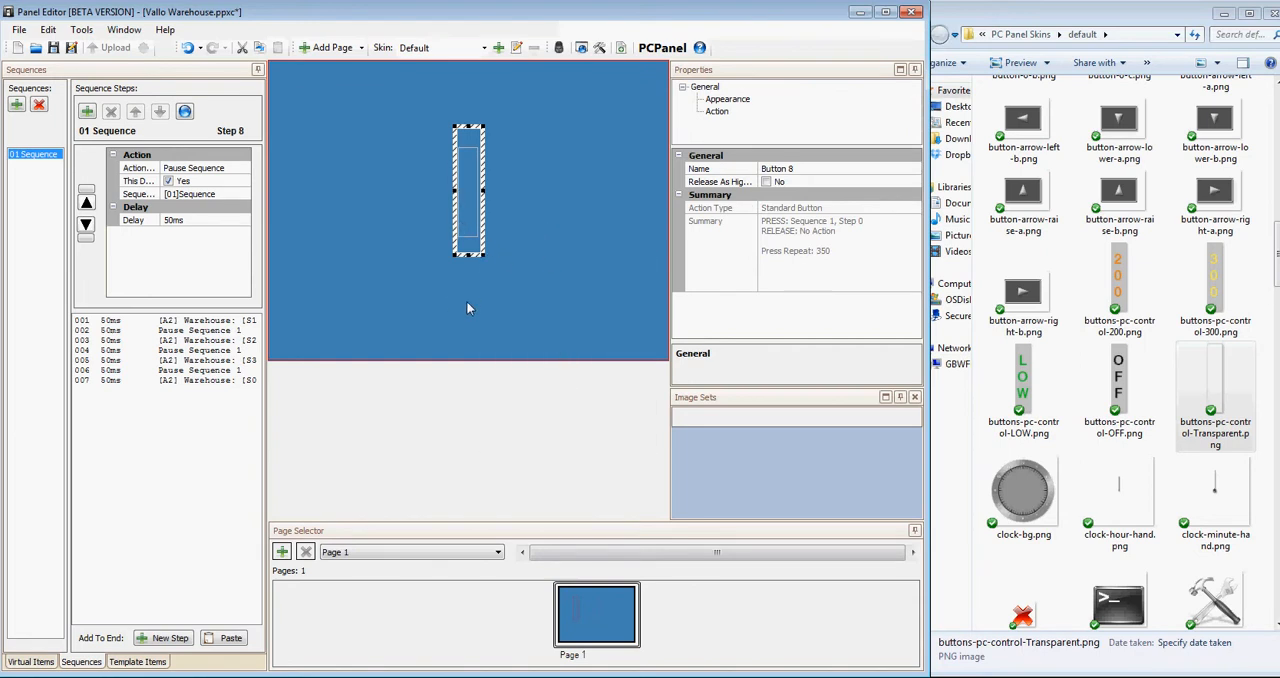
{"action": "left_click", "coordinate": [70, 49]}
Run the page simulation and trigger the stacked sequence button four times to cycle through the Warehouse scenes.
{"action": "left_click", "coordinate": [559, 47]}
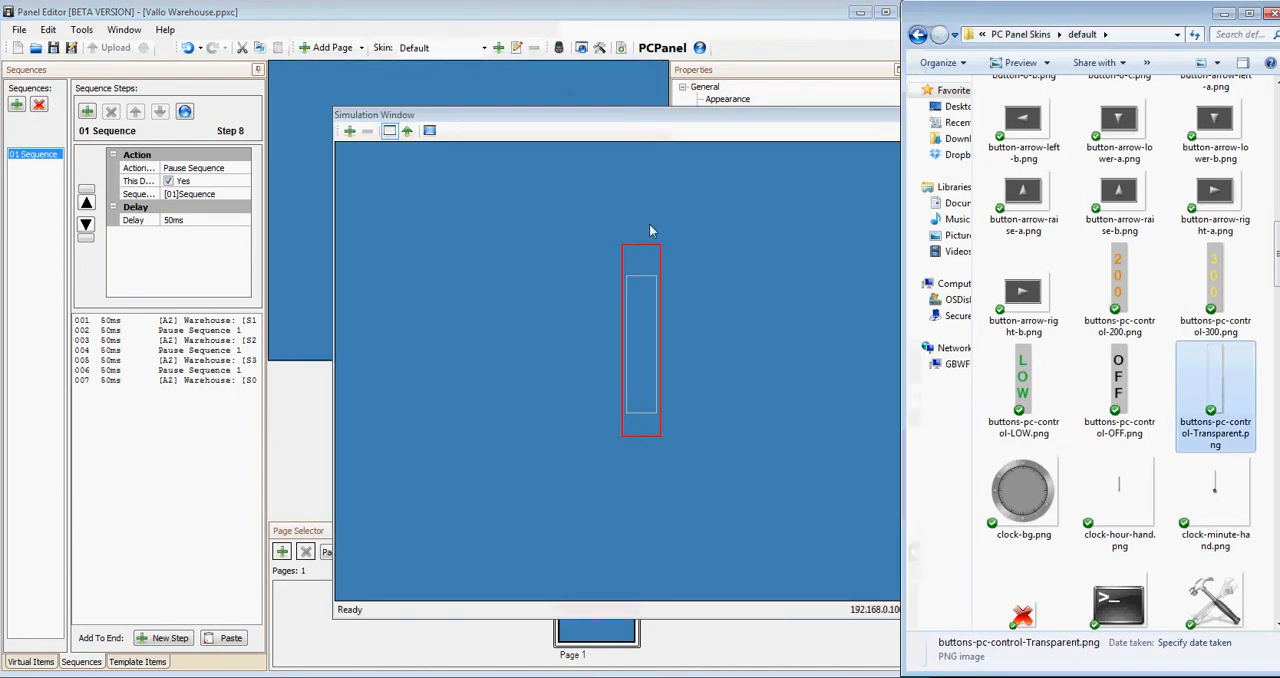
{"action": "left_click", "coordinate": [640, 389]}
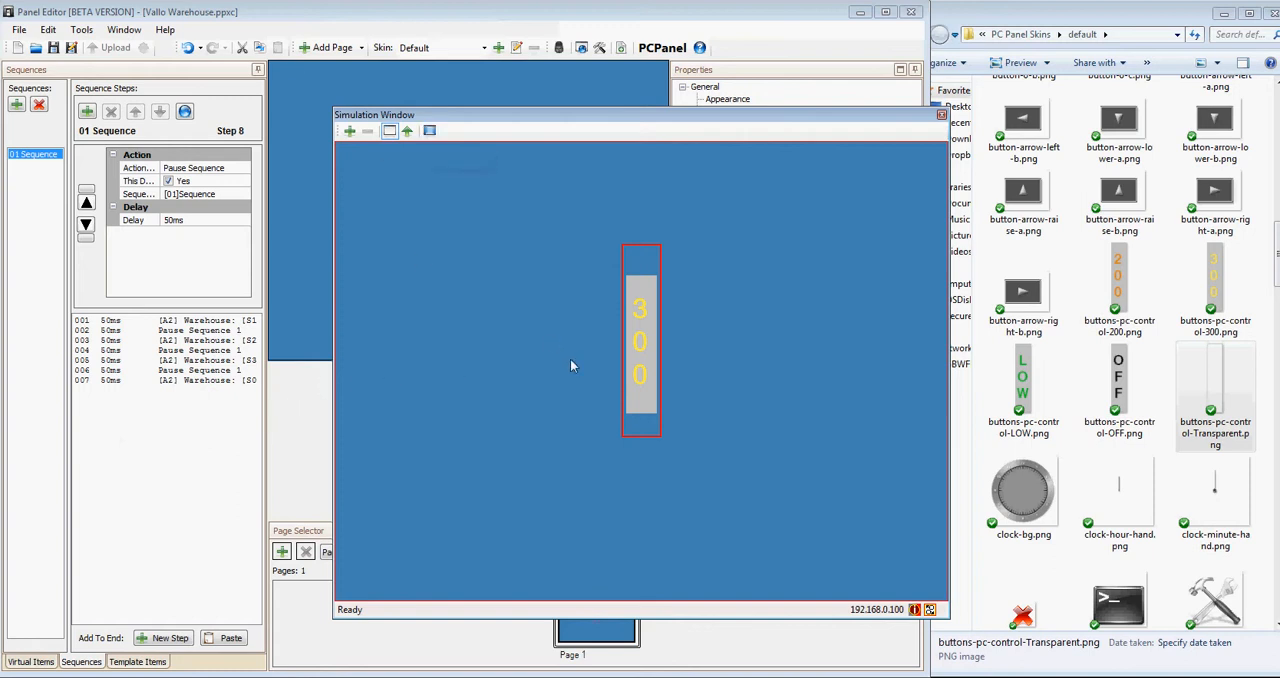
{"action": "left_click", "coordinate": [639, 373]}
{"action": "left_click", "coordinate": [639, 373]}
{"action": "left_click", "coordinate": [639, 373]}
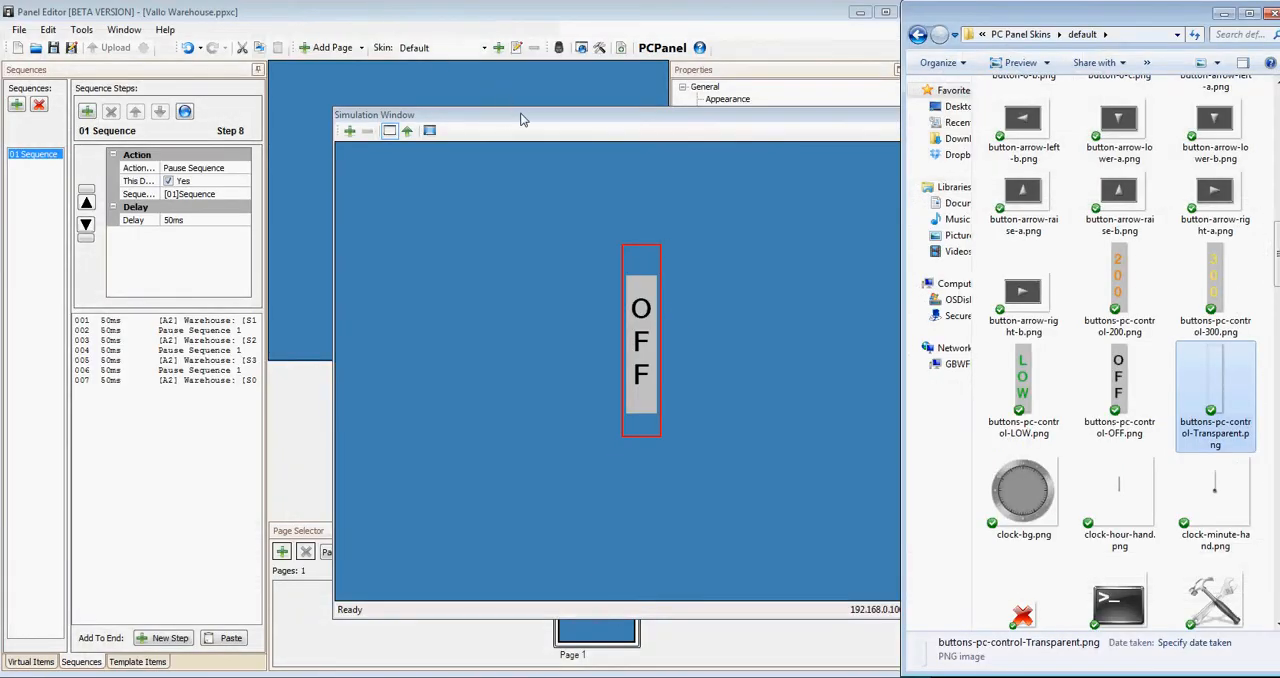
{"action": "left_click_drag", "start_coordinate": [523, 112], "coordinate": [463, 91]}
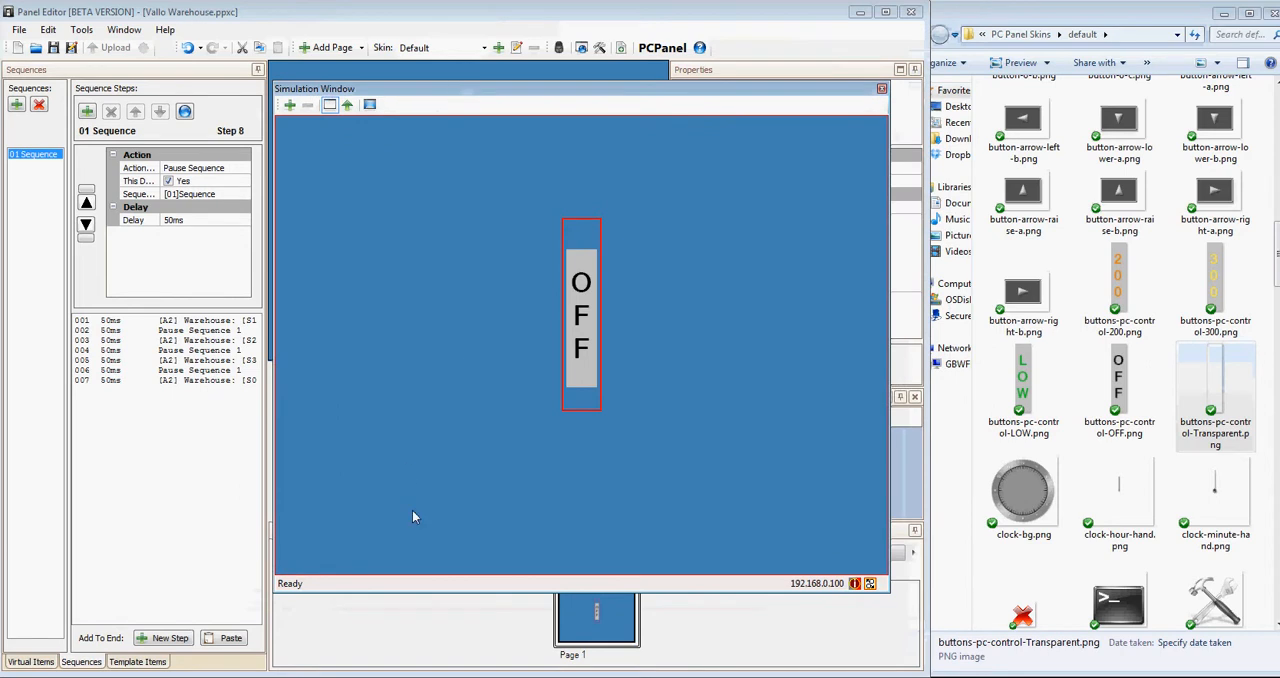